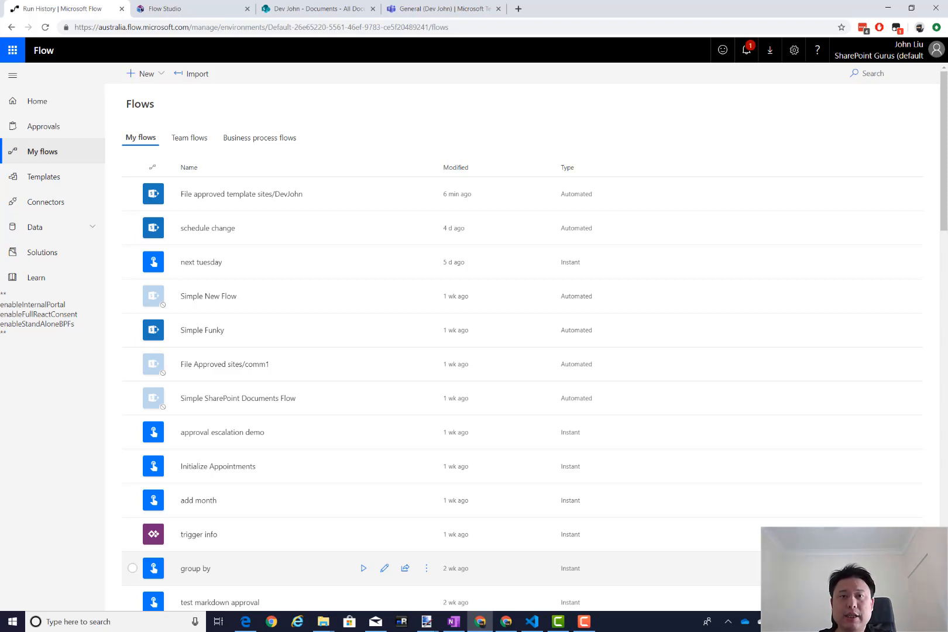
Open the "File approved template" flow for editing and review the file trigger's site address and library settings.
{"action": "left_click", "coordinate": [281, 194]}
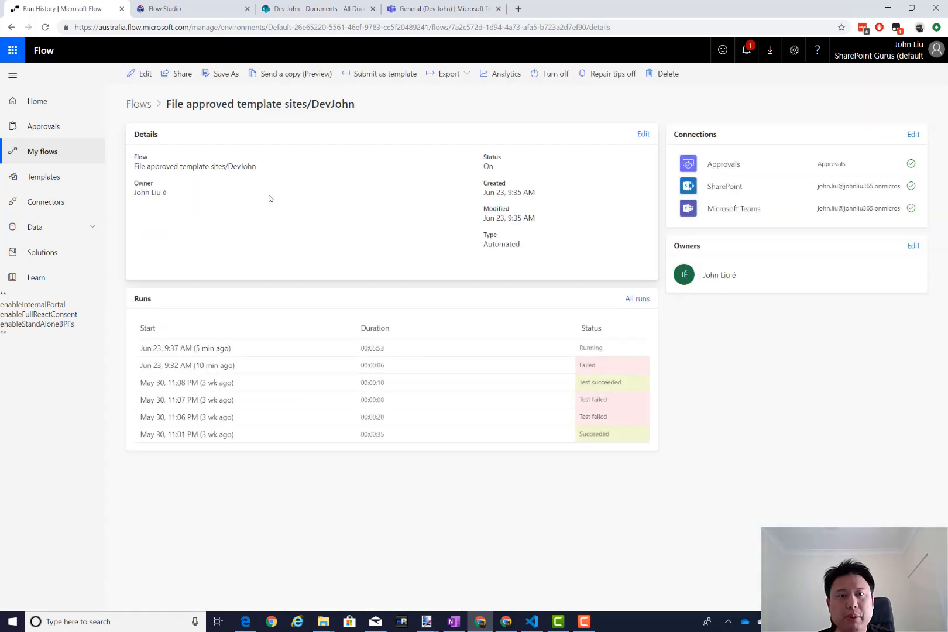
{"action": "left_click", "coordinate": [140, 74]}
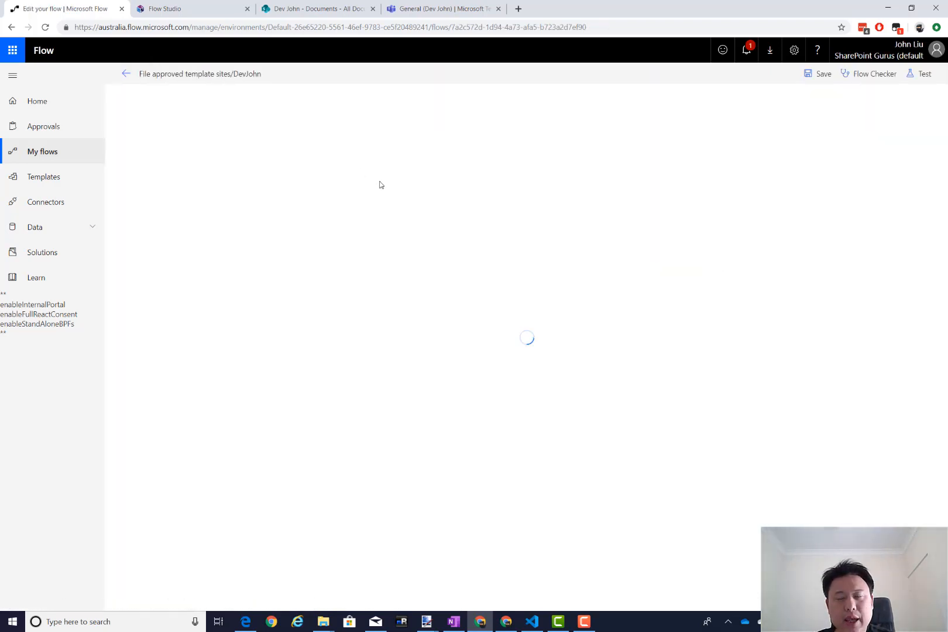
{"action": "left_click", "coordinate": [472, 106]}
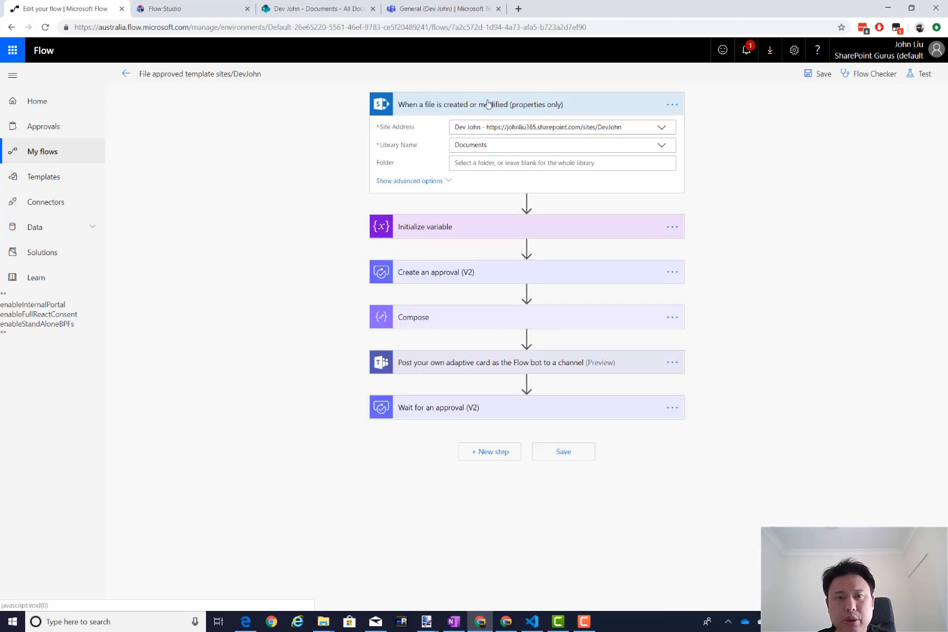
{"action": "left_click", "coordinate": [459, 106]}
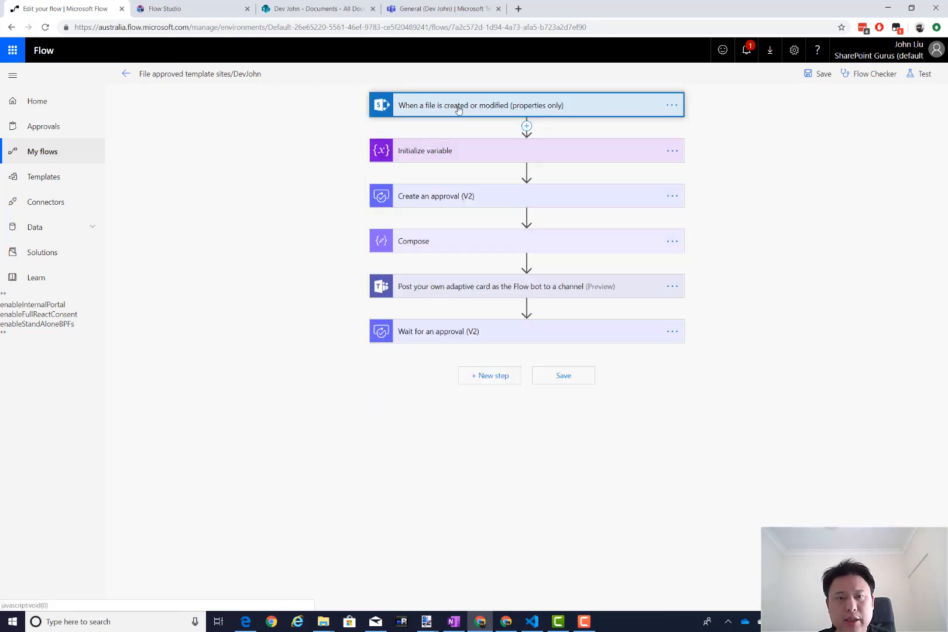
{"action": "left_click", "coordinate": [479, 106]}
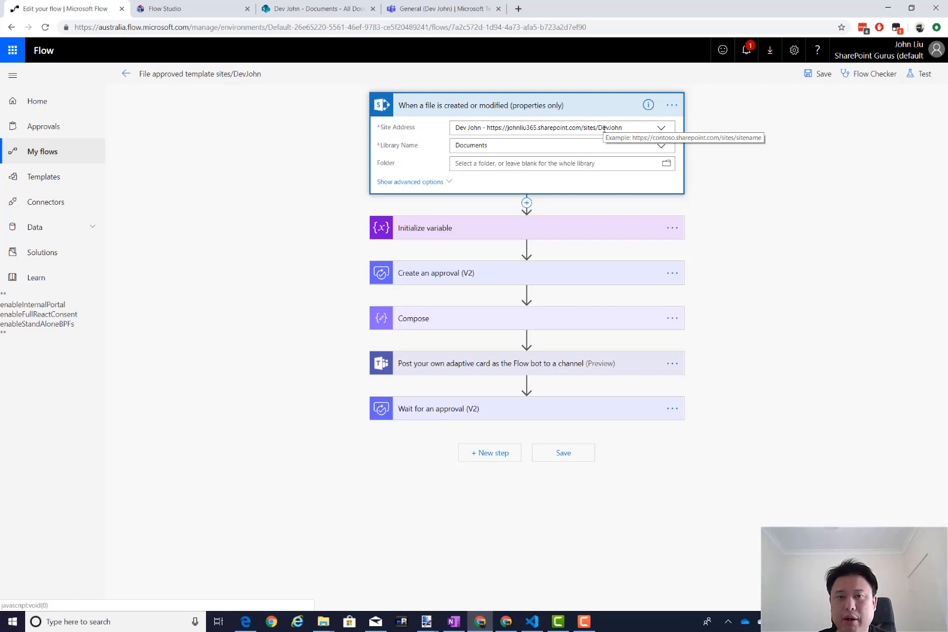
{"action": "left_click", "coordinate": [562, 112]}
Review the owner variable in Initialize variable and the title, assignee and item link of Create an approval (V2).
{"action": "left_click", "coordinate": [446, 154]}
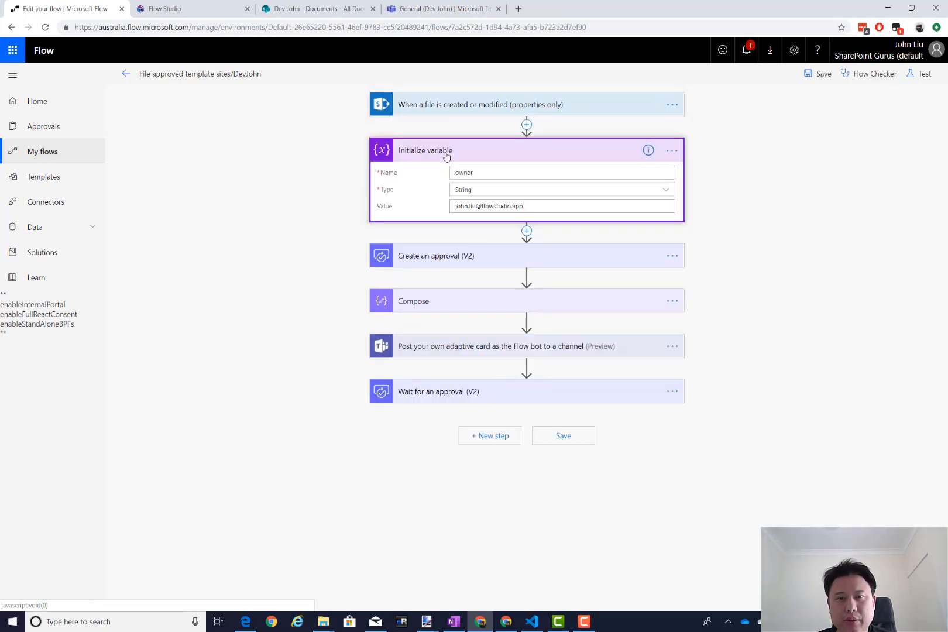
{"action": "left_click", "coordinate": [445, 155]}
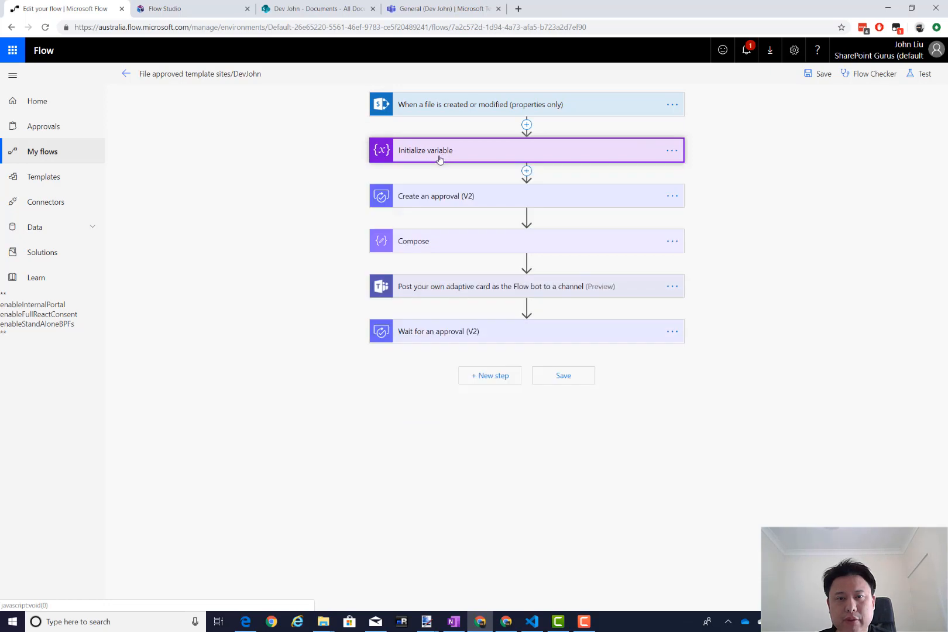
{"action": "left_click", "coordinate": [444, 197]}
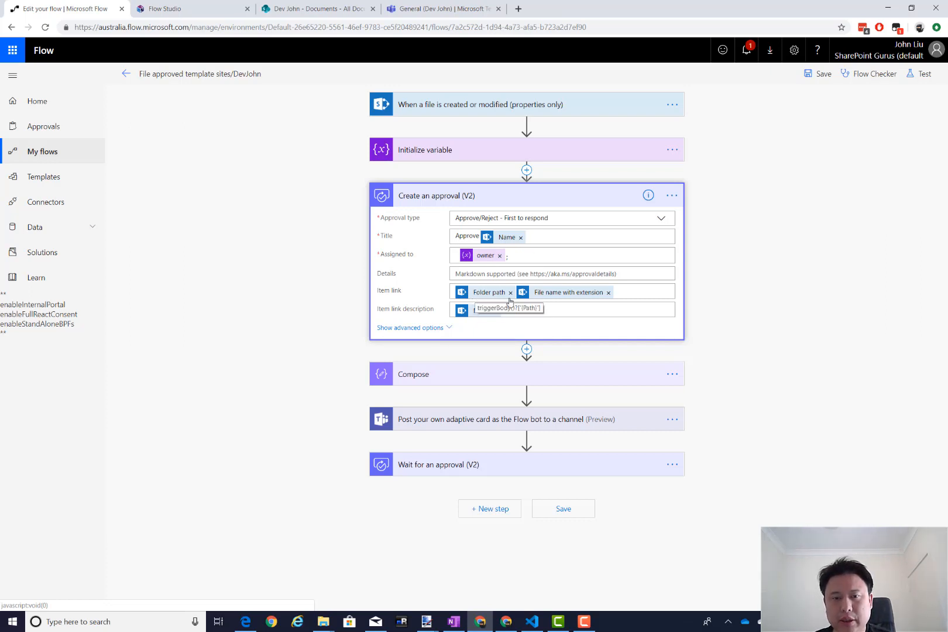
{"action": "left_click", "coordinate": [444, 150]}
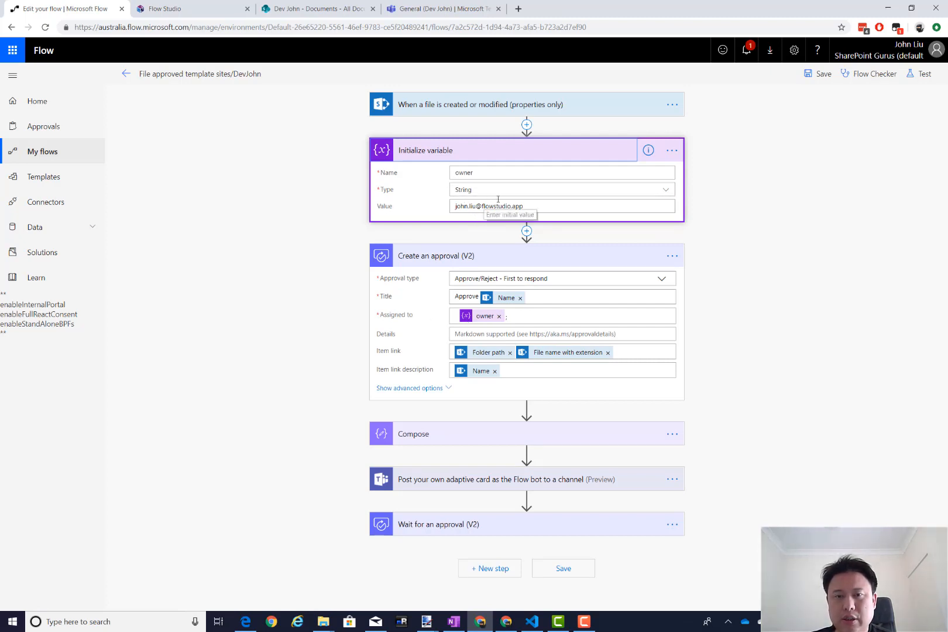
{"action": "left_click", "coordinate": [485, 155]}
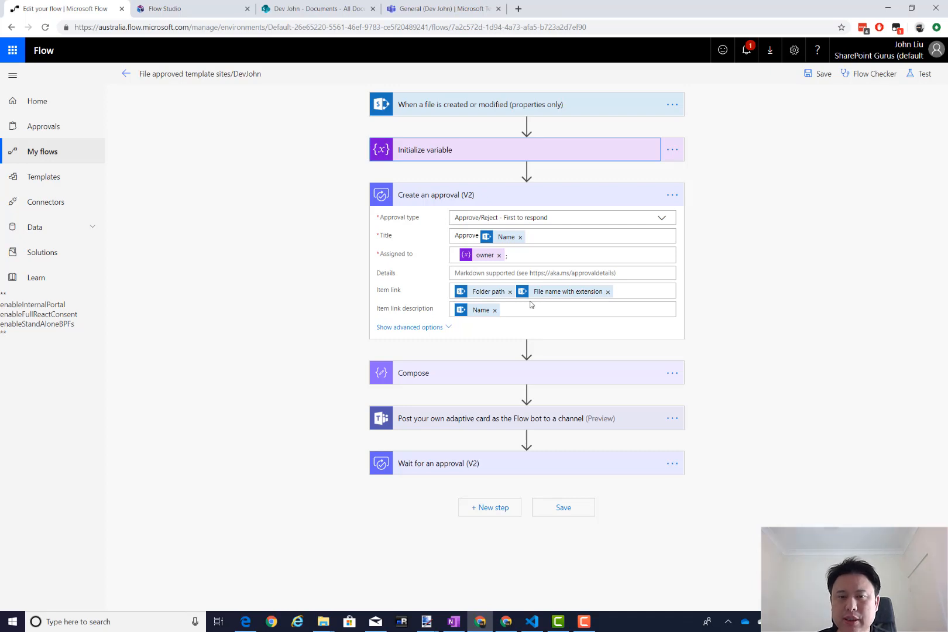
Review the Compose expression, the team, channel and message of the adaptive card action, and the Wait for an approval (V2) settings.
{"action": "left_click", "coordinate": [444, 374]}
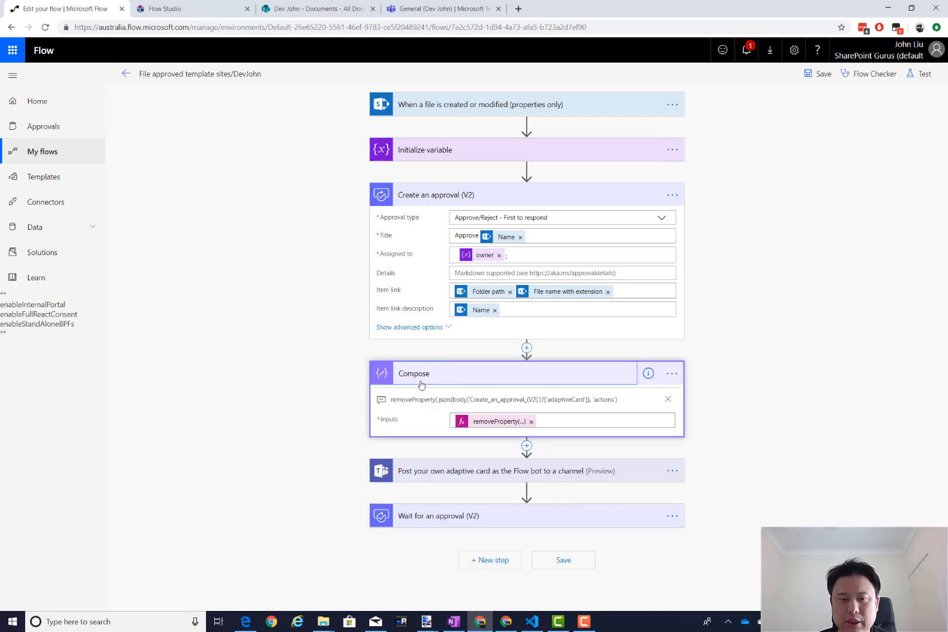
{"action": "left_click", "coordinate": [471, 375]}
{"action": "left_click", "coordinate": [449, 420]}
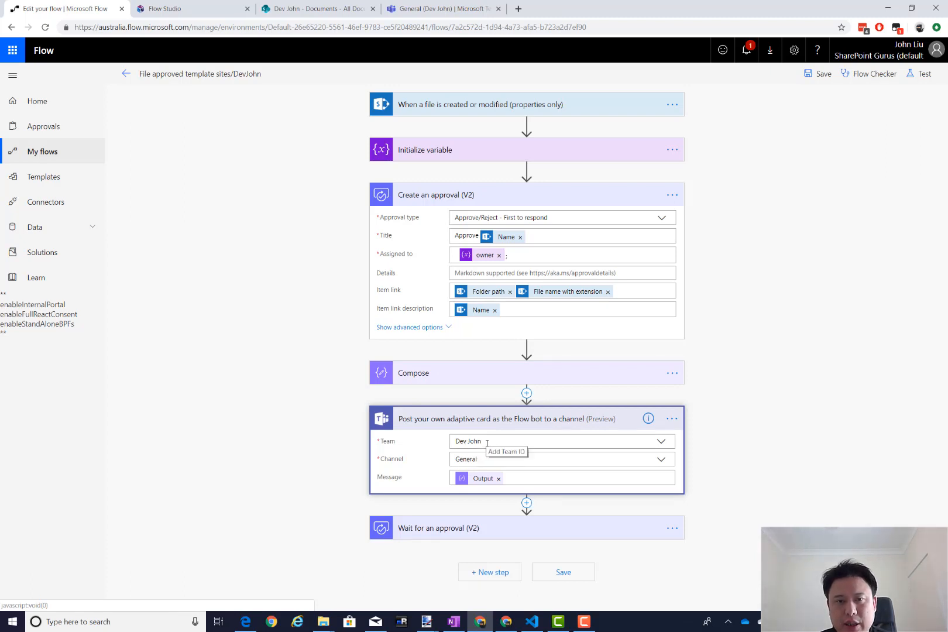
{"action": "left_click", "coordinate": [467, 111]}
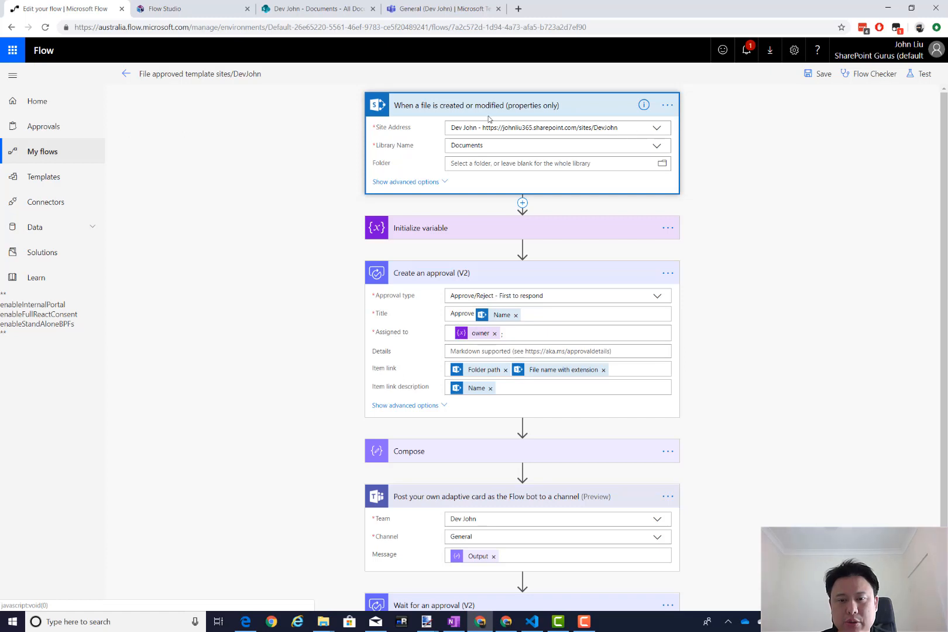
{"action": "left_click", "coordinate": [466, 109]}
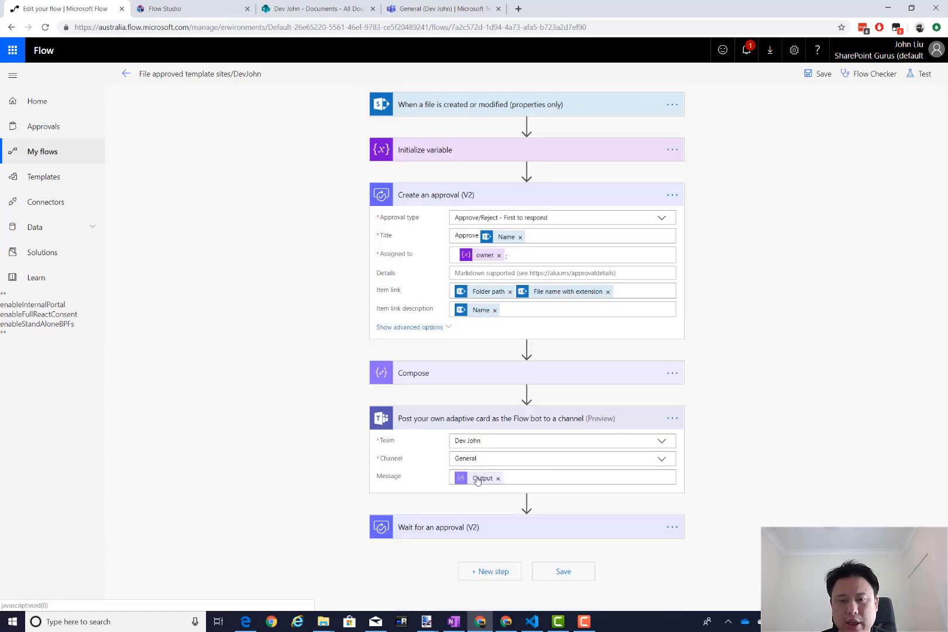
{"action": "left_click", "coordinate": [454, 533]}
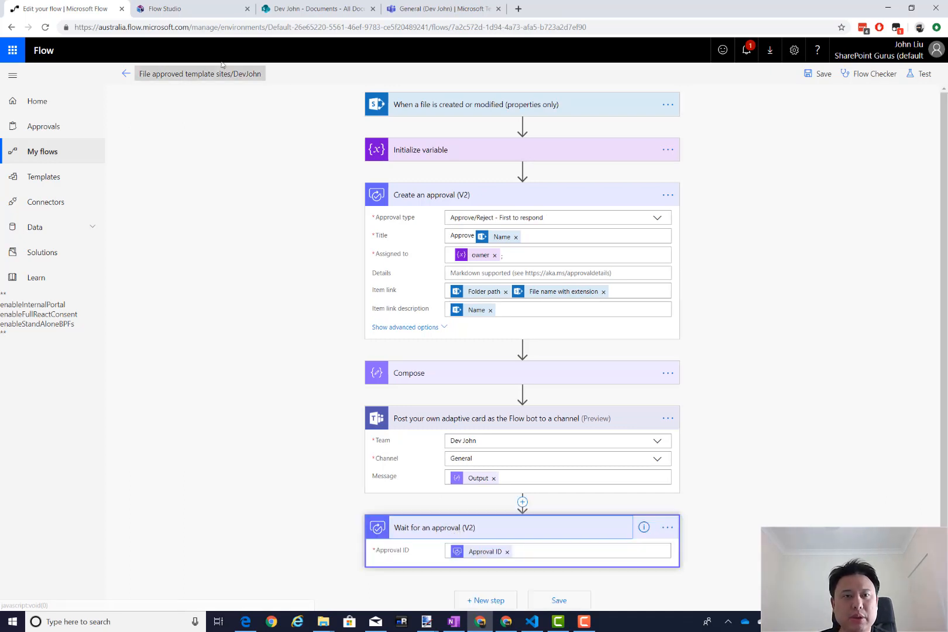
Save the flow and upload helloquence-61189-unsplash.jpg to the General folder of the SharePoint Documents library.
{"action": "left_click", "coordinate": [819, 79]}
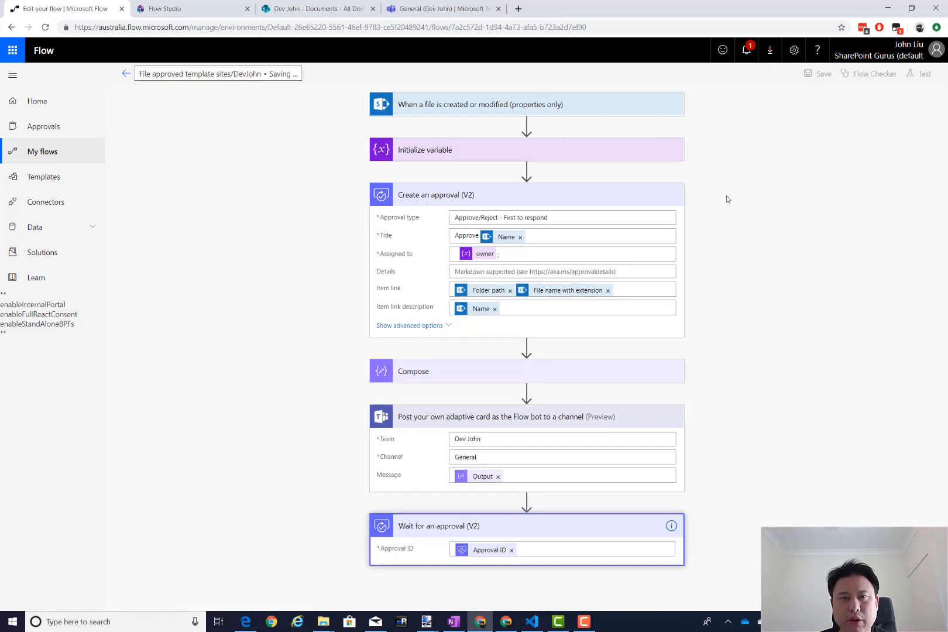
{"action": "left_click", "coordinate": [291, 11]}
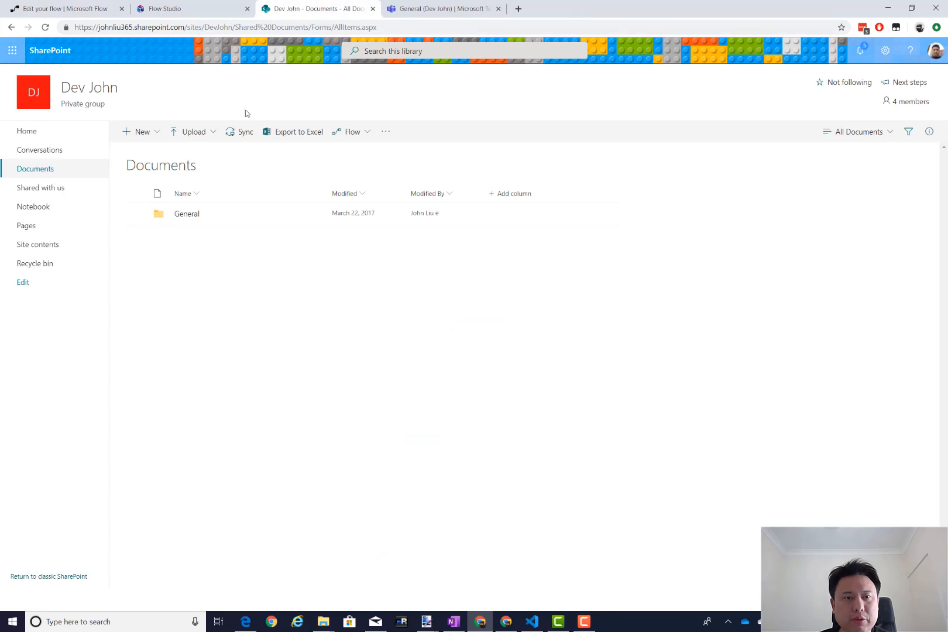
{"action": "left_click", "coordinate": [186, 213]}
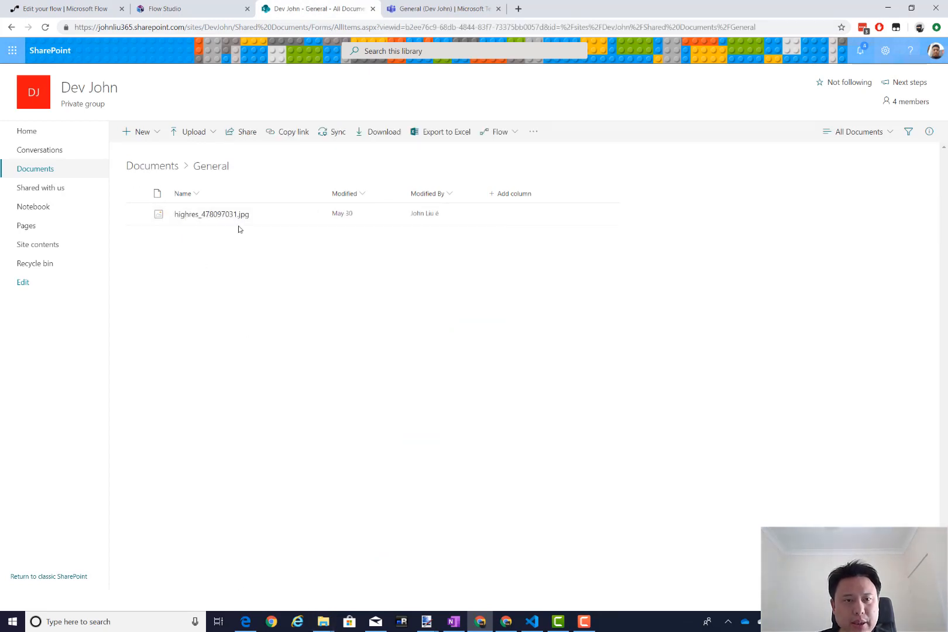
{"action": "left_click", "coordinate": [196, 132]}
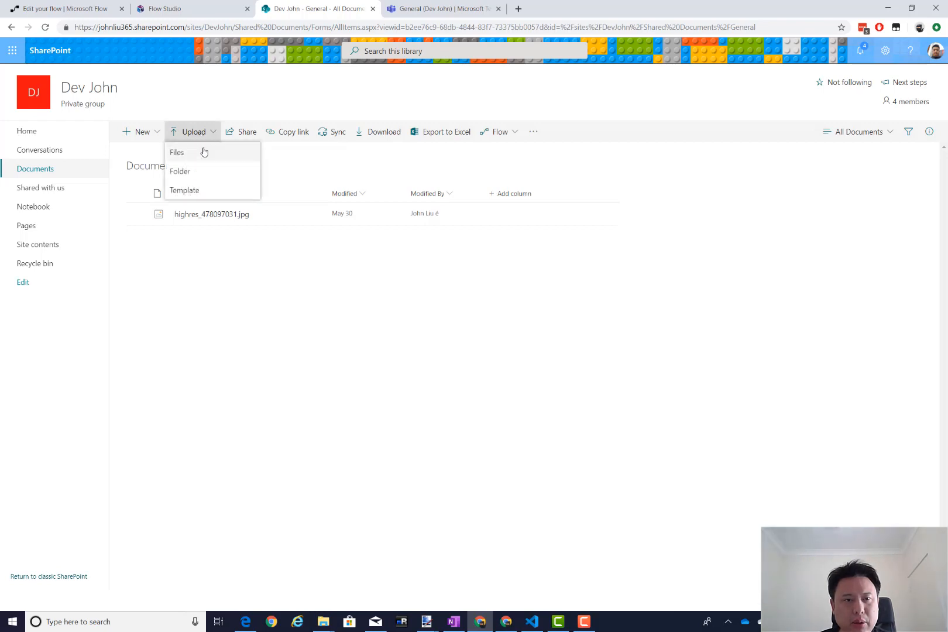
{"action": "left_click", "coordinate": [204, 154]}
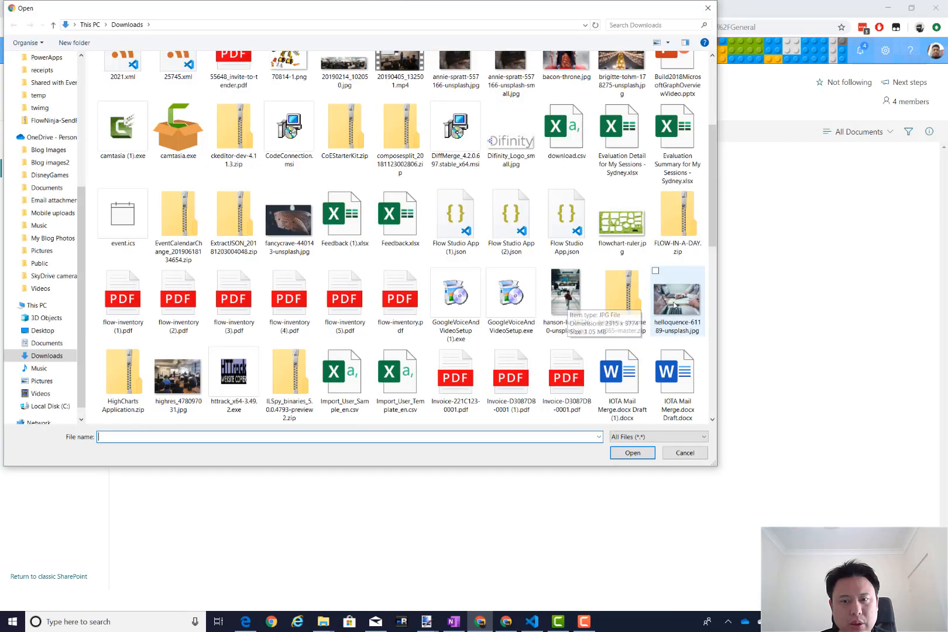
{"action": "double_click", "coordinate": [674, 305]}
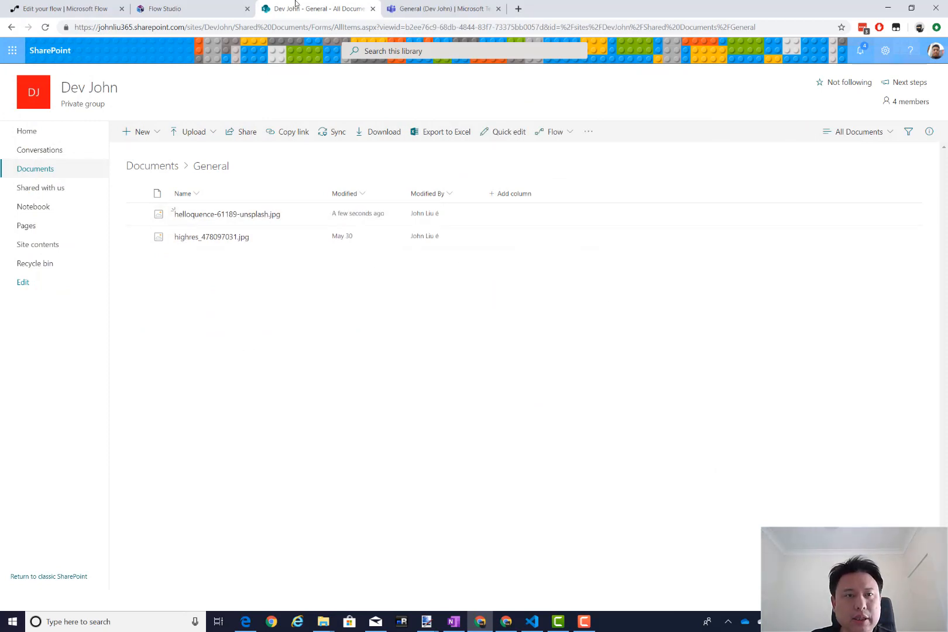
Return to Microsoft Flow, open the flow's latest run and examine the file trigger's inputs and outputs, including file name and folder path.
{"action": "left_click", "coordinate": [84, 11]}
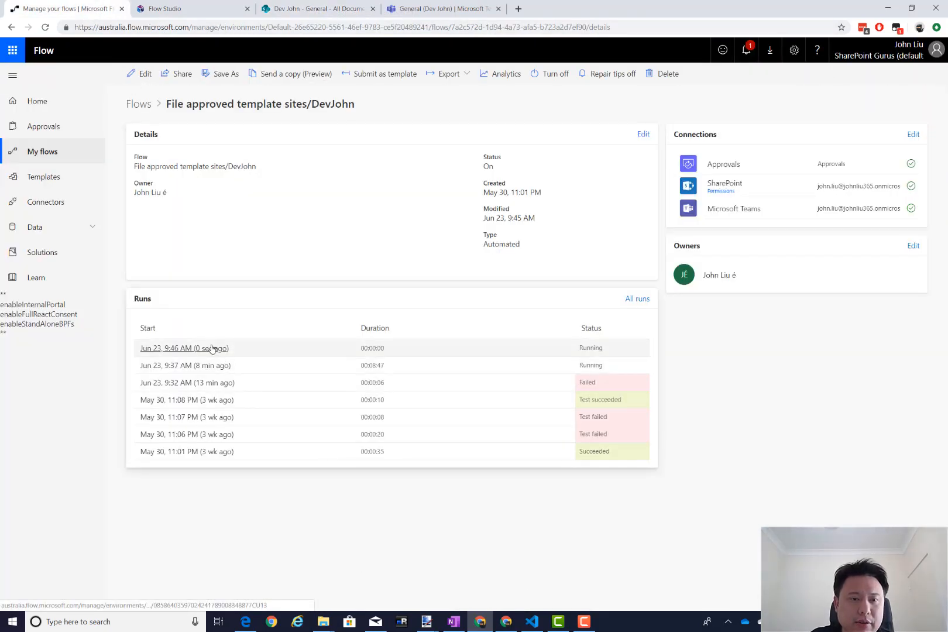
{"action": "left_click", "coordinate": [218, 349]}
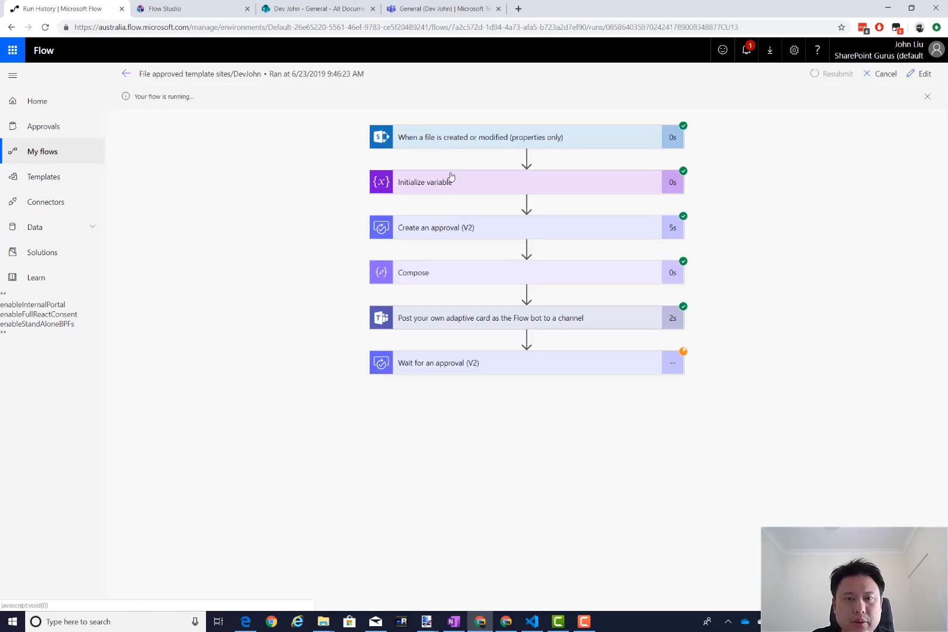
{"action": "left_click", "coordinate": [454, 131]}
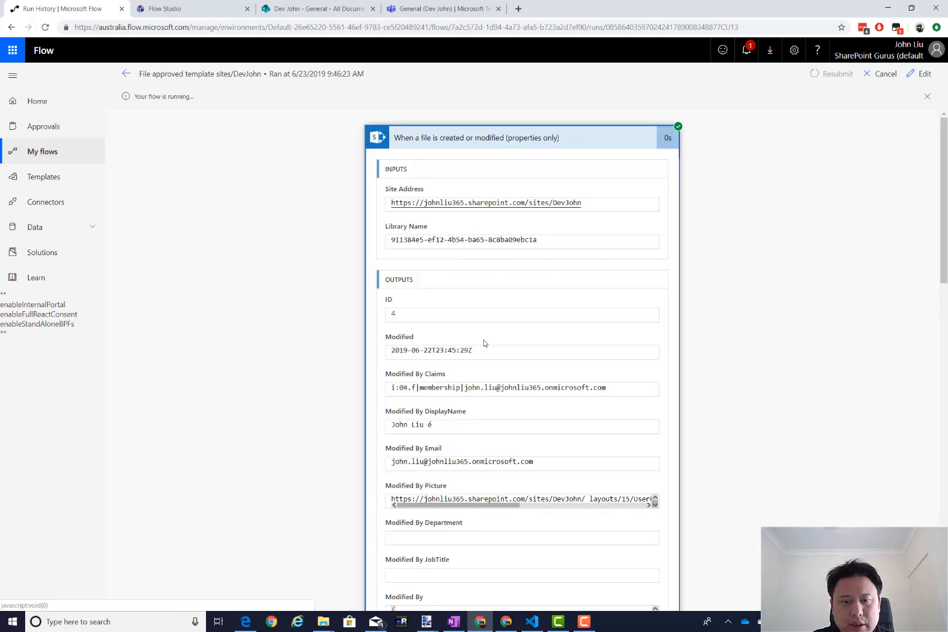
{"action": "scroll", "coordinate": [485, 351], "scroll_direction": "down", "scroll_amount": 6}
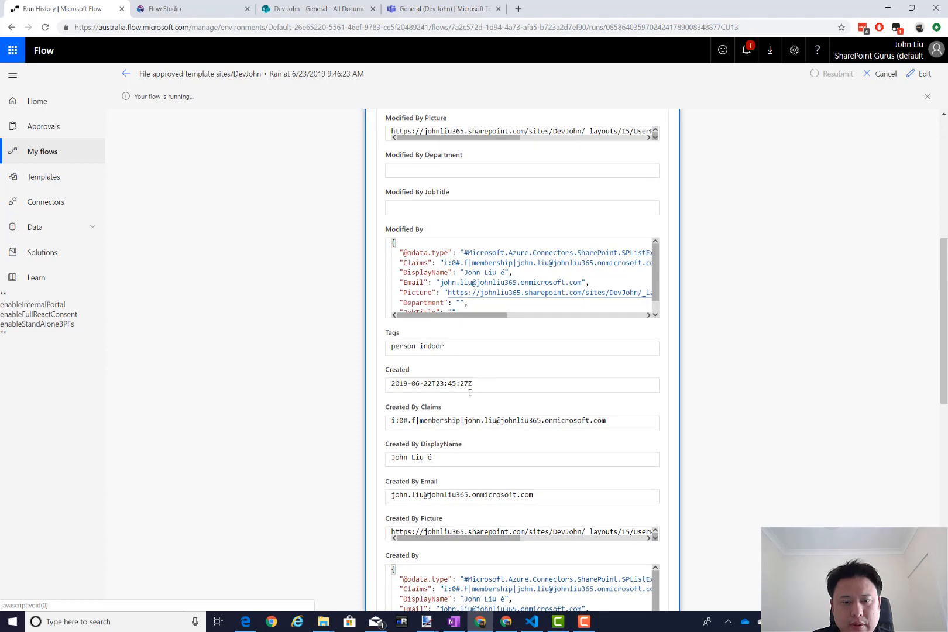
{"action": "scroll", "coordinate": [469, 392], "scroll_direction": "down", "scroll_amount": 7}
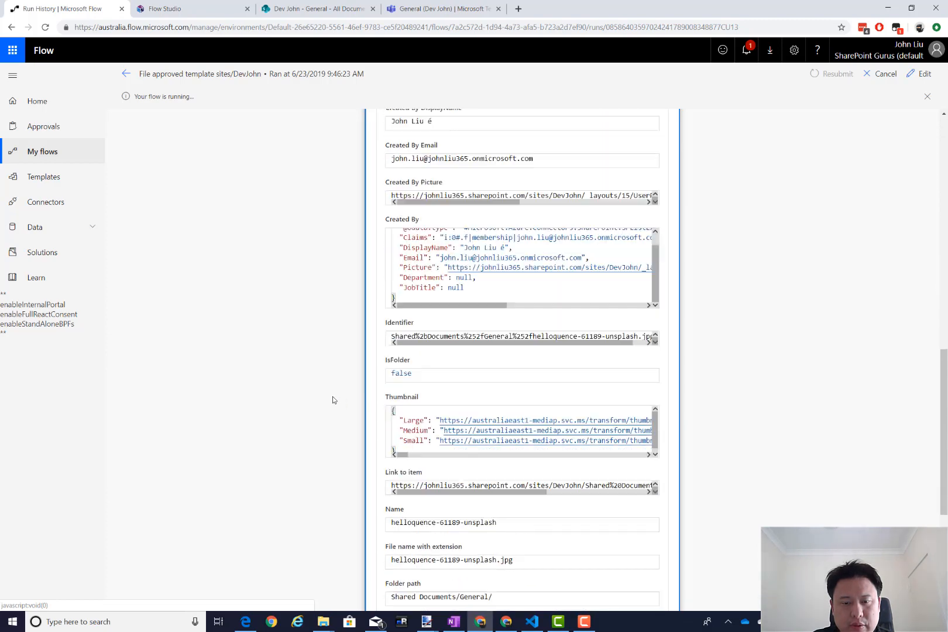
{"action": "scroll", "coordinate": [340, 400], "scroll_direction": "down", "scroll_amount": 1}
{"action": "left_click_drag", "start_coordinate": [448, 439], "coordinate": [384, 438]}
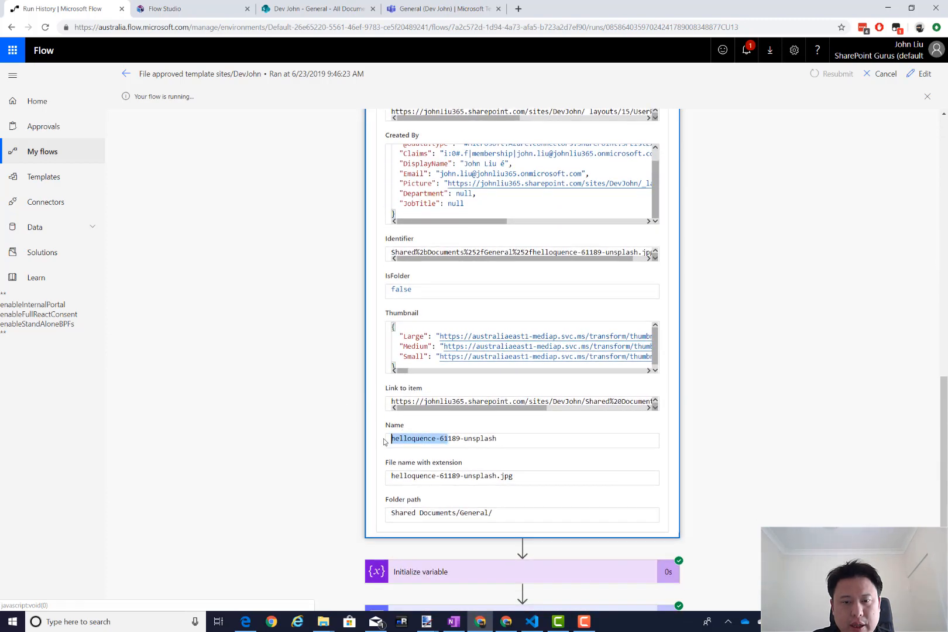
{"action": "scroll", "coordinate": [329, 409], "scroll_direction": "up", "scroll_amount": 14}
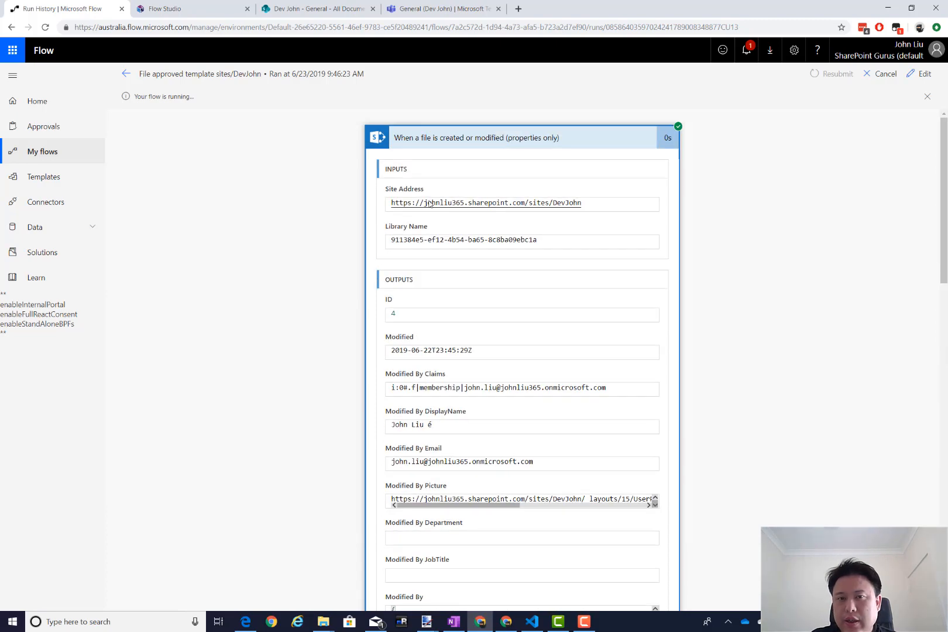
{"action": "left_click", "coordinate": [446, 139]}
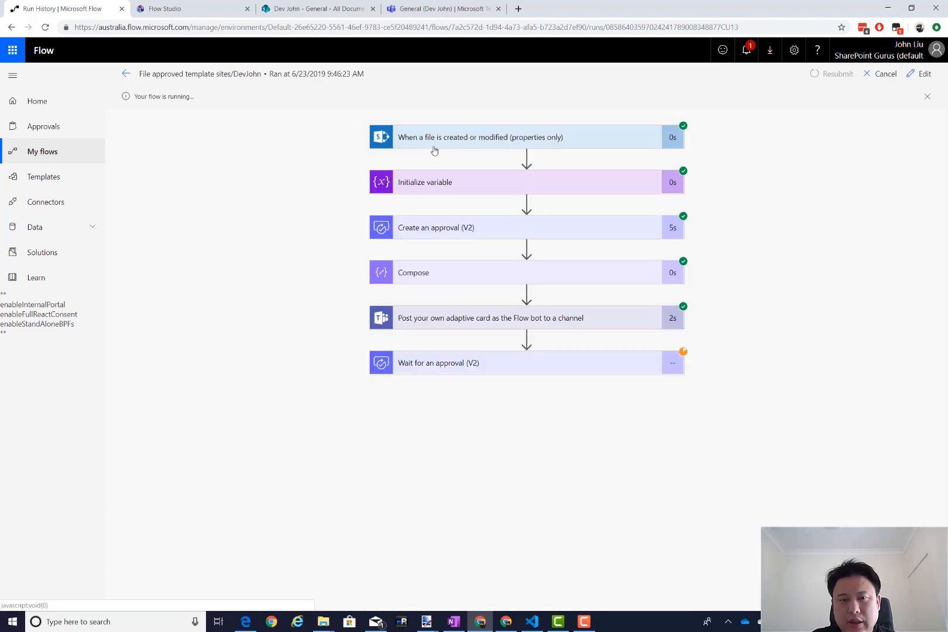
Examine the inputs and outputs of the run's Create an approval (V2) action.
{"action": "left_click", "coordinate": [449, 231]}
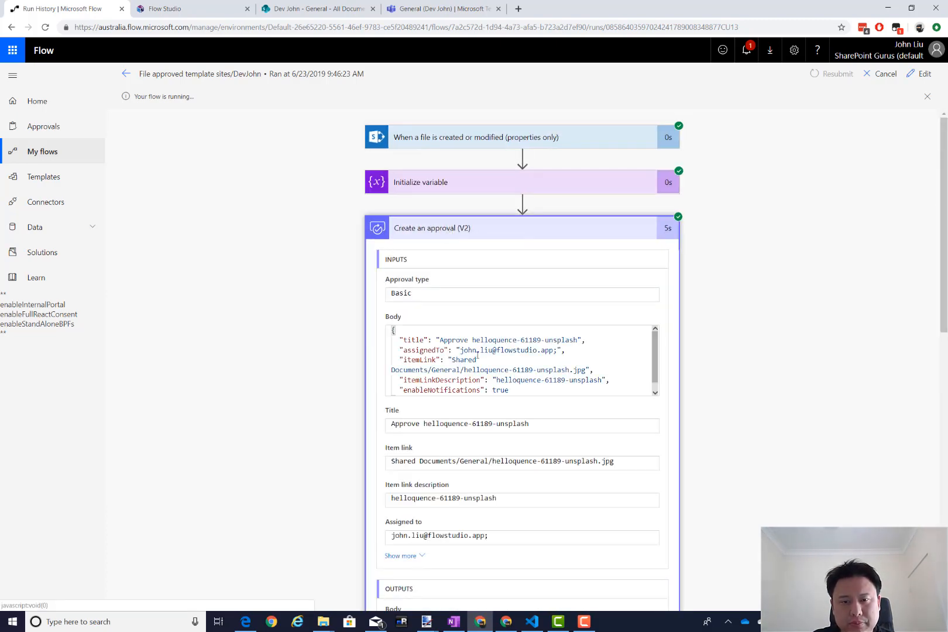
{"action": "scroll", "coordinate": [453, 359], "scroll_direction": "down", "scroll_amount": 1}
{"action": "scroll", "coordinate": [453, 359], "scroll_direction": "down", "scroll_amount": 4}
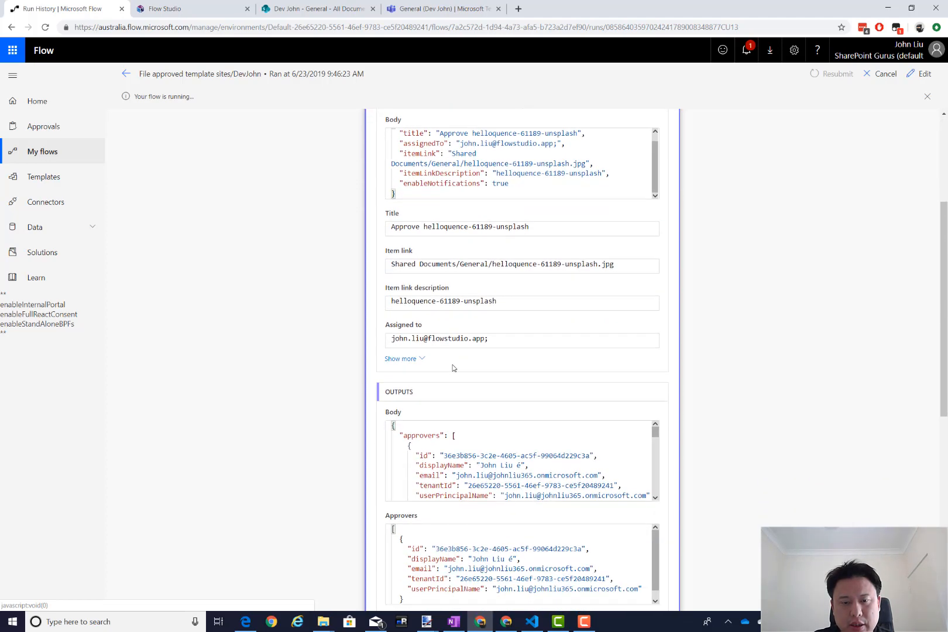
Check the run details of the Compose, adaptive card posting and Wait for an approval (V2) actions.
{"action": "left_click", "coordinate": [455, 275]}
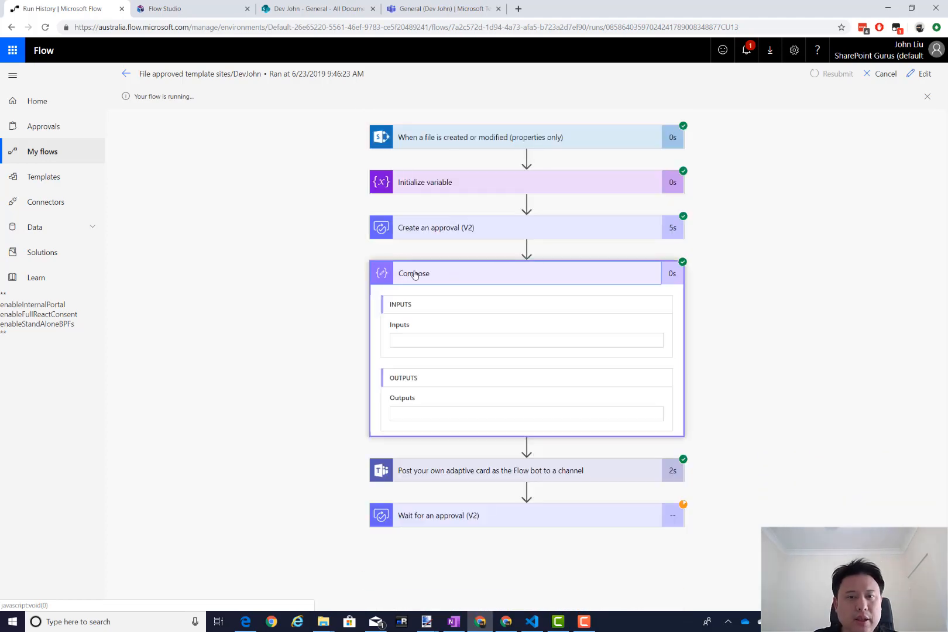
{"action": "left_click", "coordinate": [448, 275]}
{"action": "left_click", "coordinate": [441, 323]}
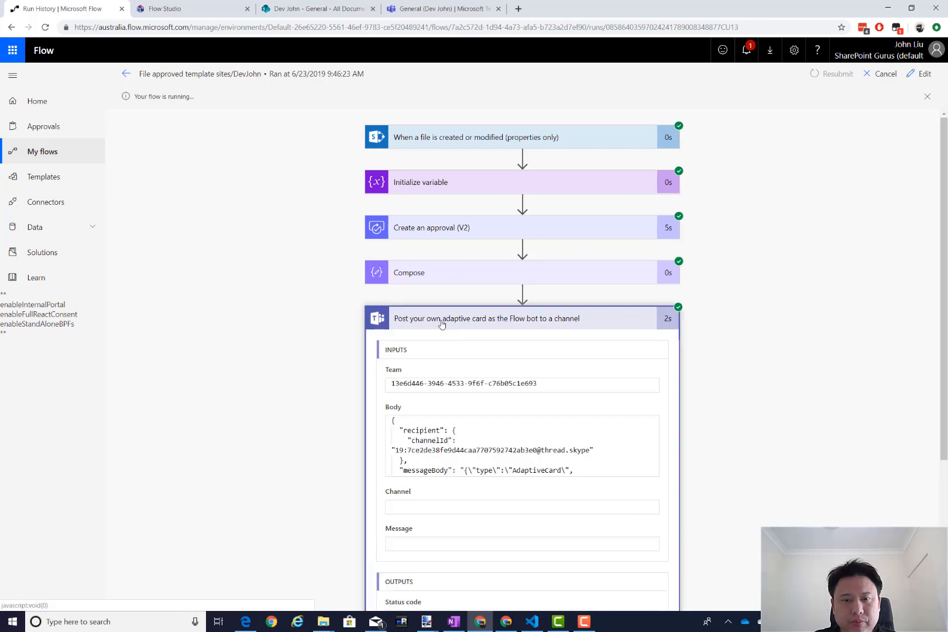
{"action": "left_click", "coordinate": [439, 323]}
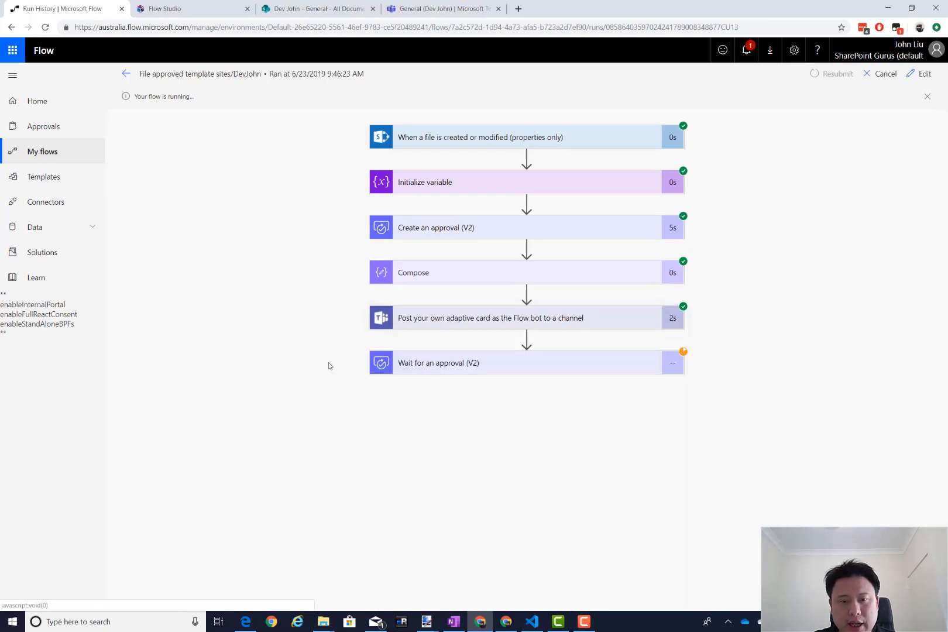
{"action": "left_click", "coordinate": [441, 367]}
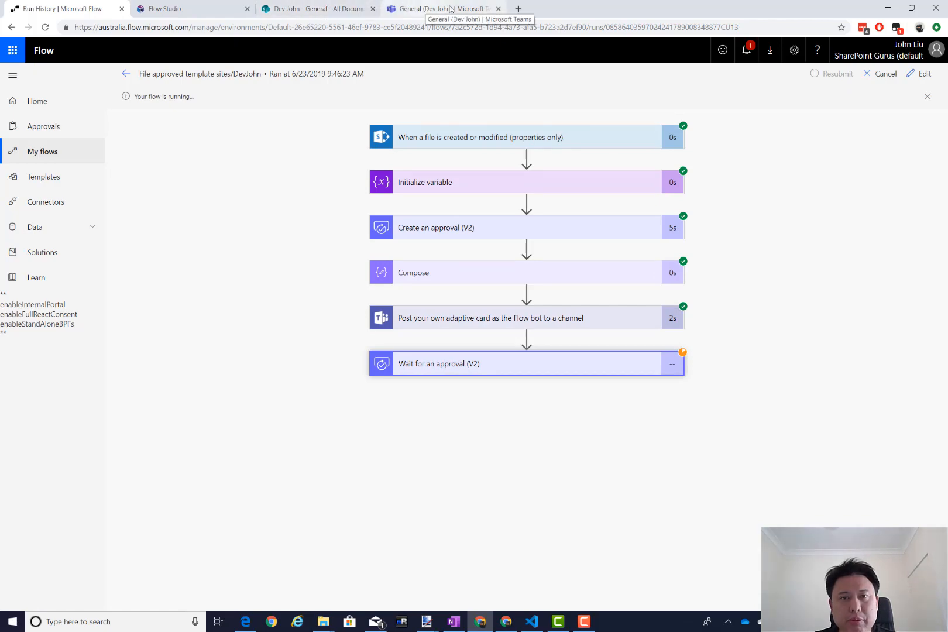
Switch to Microsoft Teams and examine the helloquence-61189-unsplash approval card in the General channel, including its link text.
{"action": "left_click", "coordinate": [427, 9]}
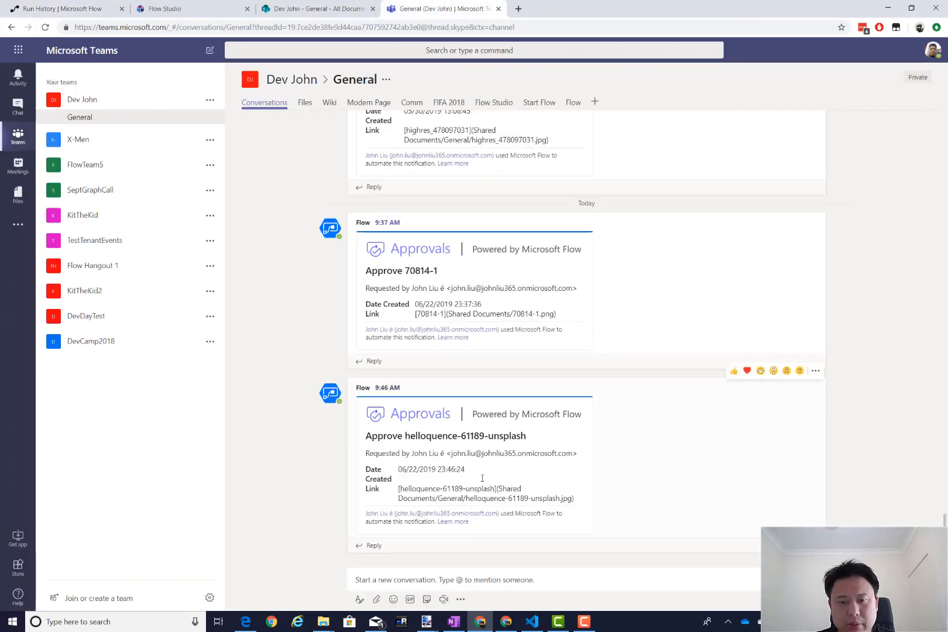
{"action": "left_click_drag", "start_coordinate": [402, 491], "coordinate": [568, 499]}
{"action": "left_click", "coordinate": [495, 491]}
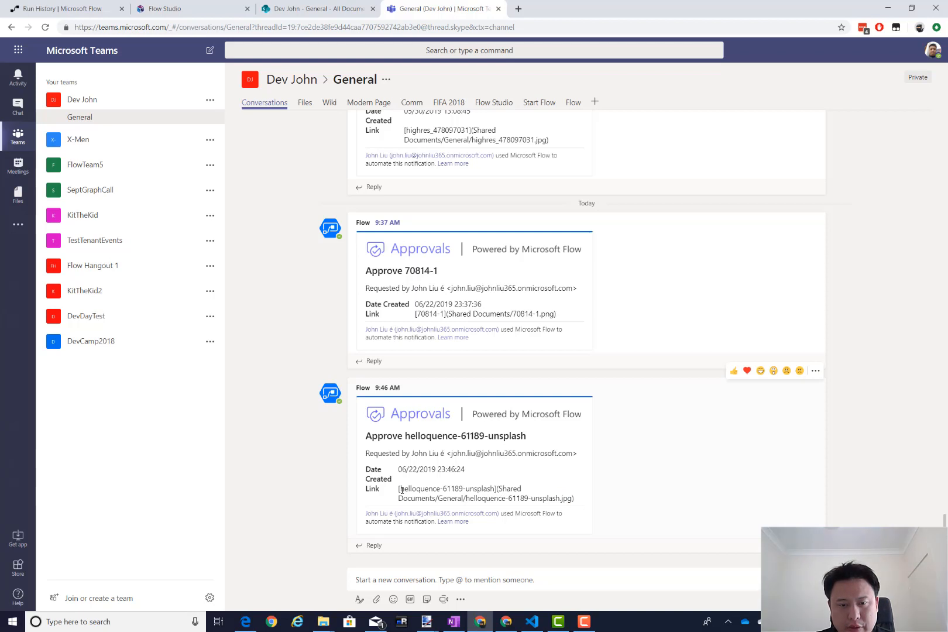
{"action": "left_click_drag", "start_coordinate": [399, 490], "coordinate": [496, 490]}
{"action": "left_click", "coordinate": [496, 490]}
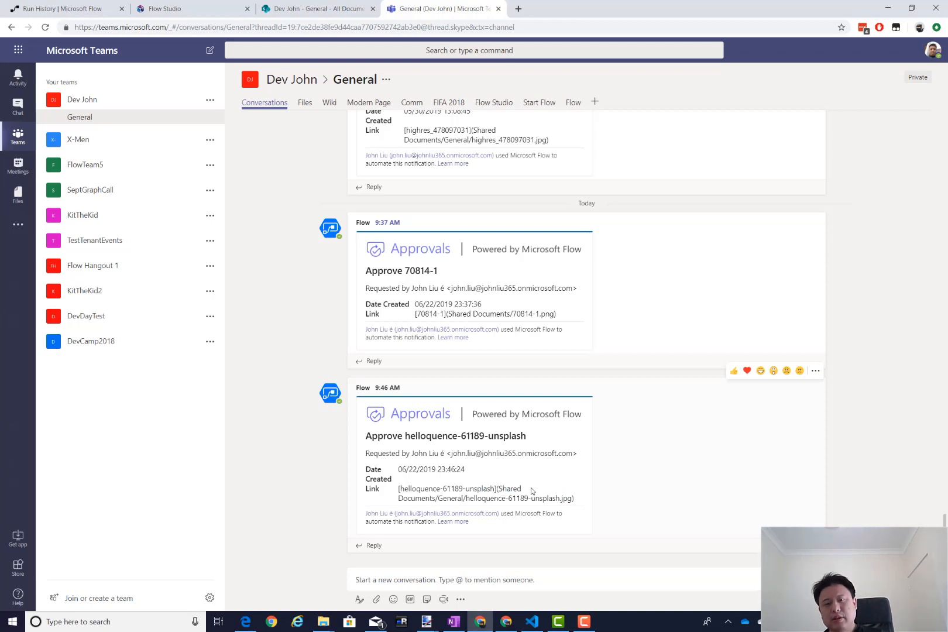
{"action": "left_click", "coordinate": [308, 13]}
{"action": "left_click", "coordinate": [424, 16]}
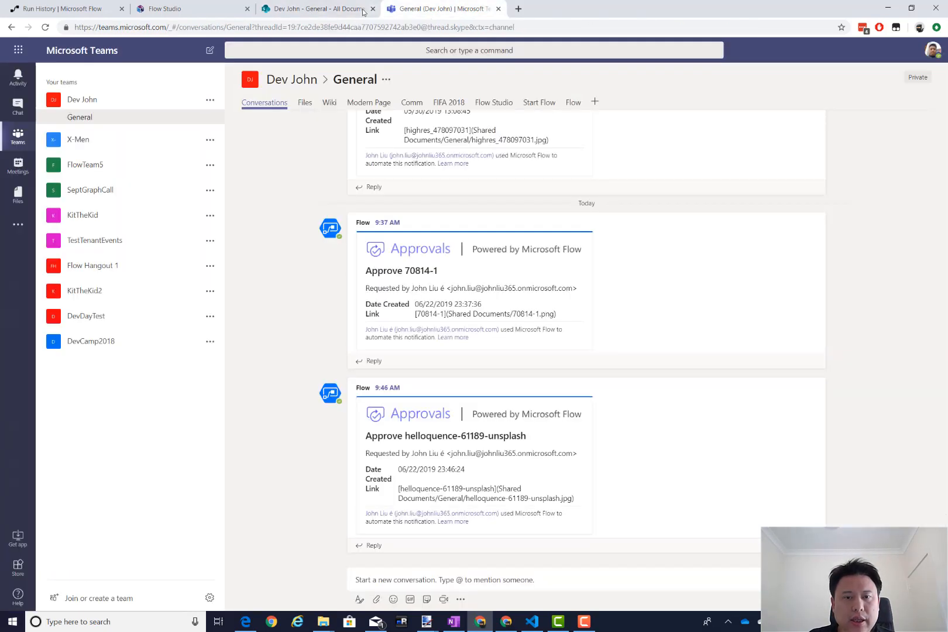
Open Microsoft Flow's received approvals separately and inspect the Mar 4 "Please approve" and "Approve helloquence-61189-unsplash" requests.
{"action": "left_click", "coordinate": [354, 9]}
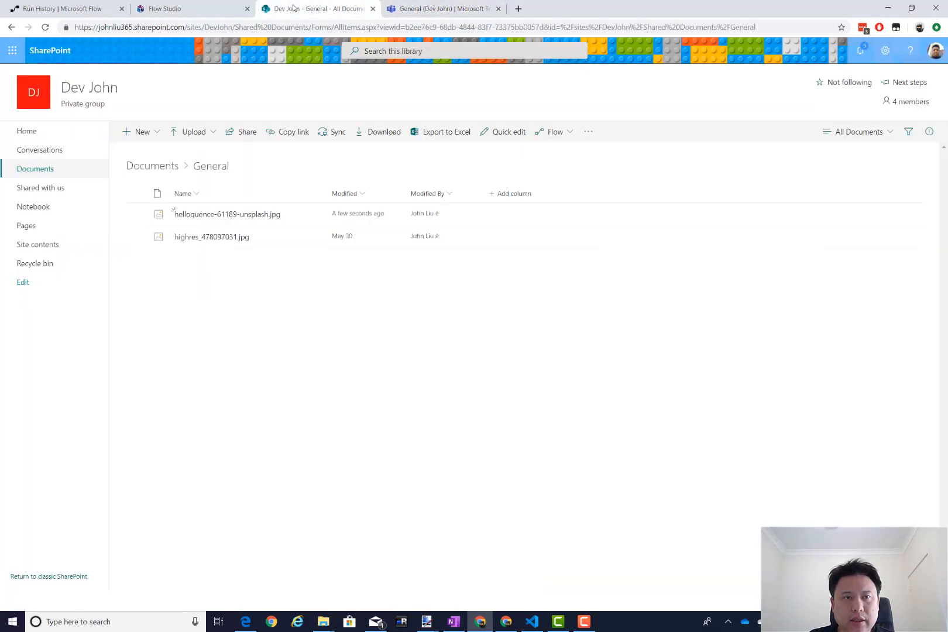
{"action": "left_click", "coordinate": [94, 13]}
{"action": "middle_click", "coordinate": [55, 126]}
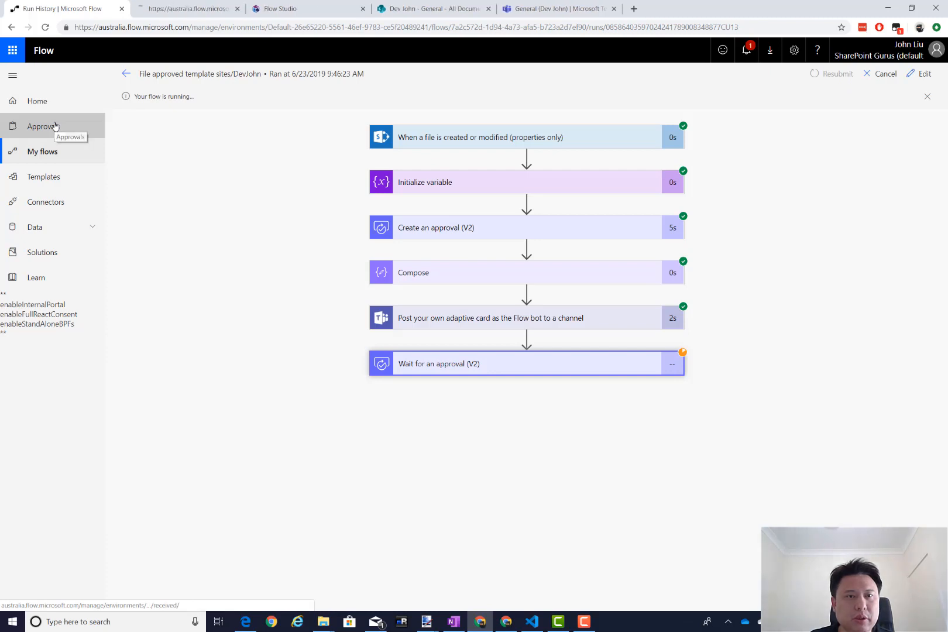
{"action": "left_click", "coordinate": [164, 8]}
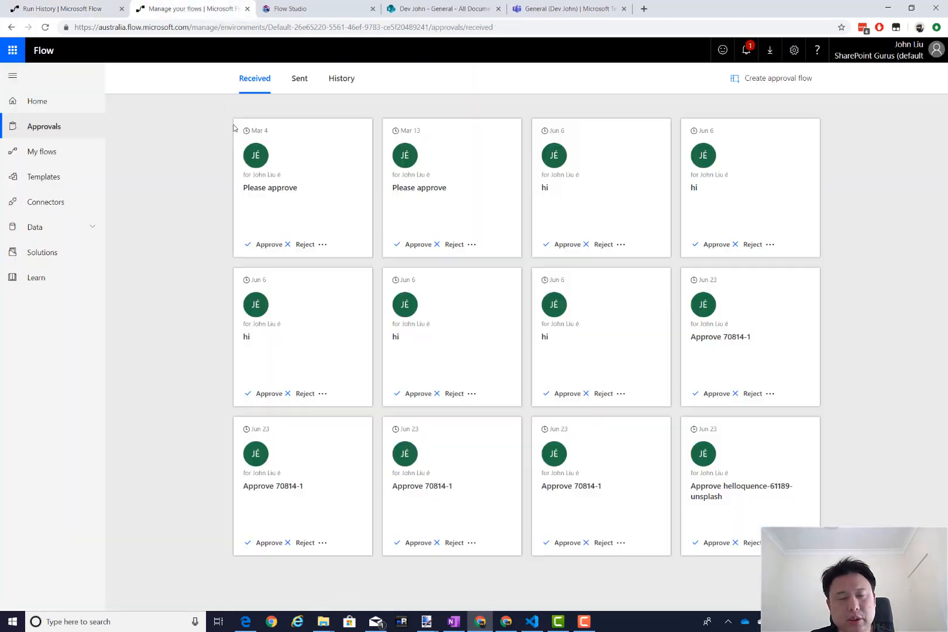
{"action": "left_click", "coordinate": [313, 176]}
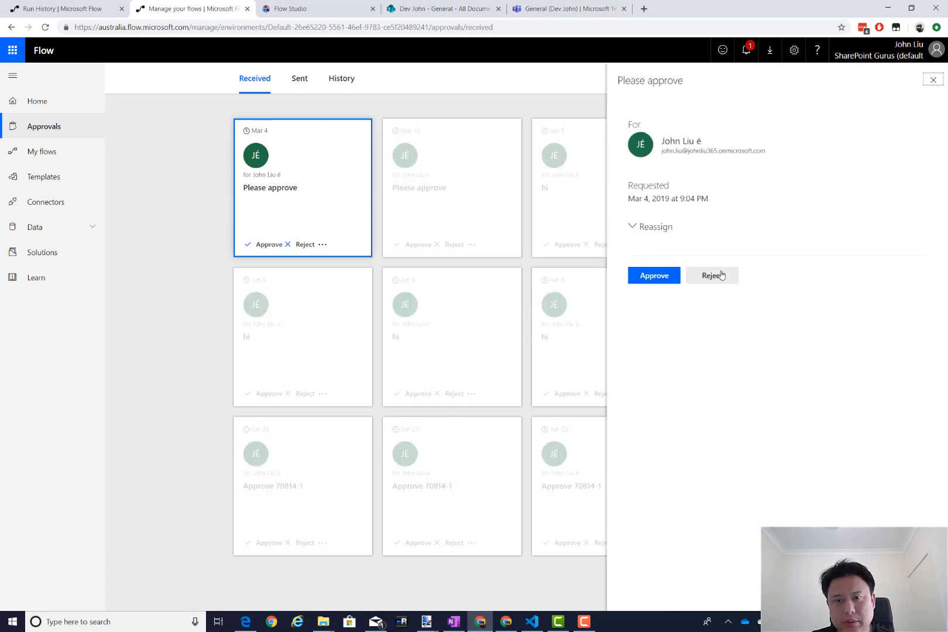
{"action": "left_click", "coordinate": [932, 81]}
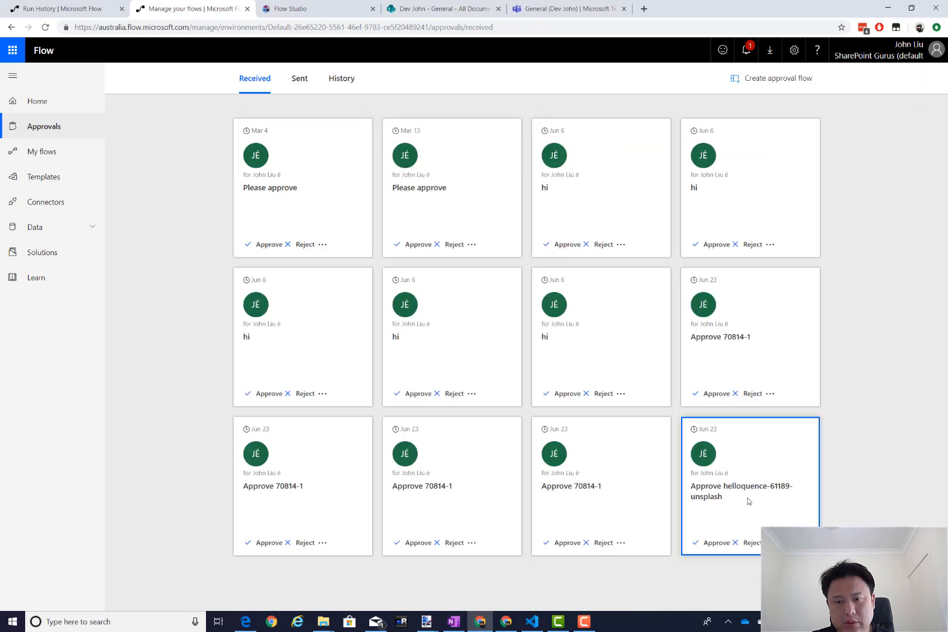
{"action": "left_click", "coordinate": [728, 497]}
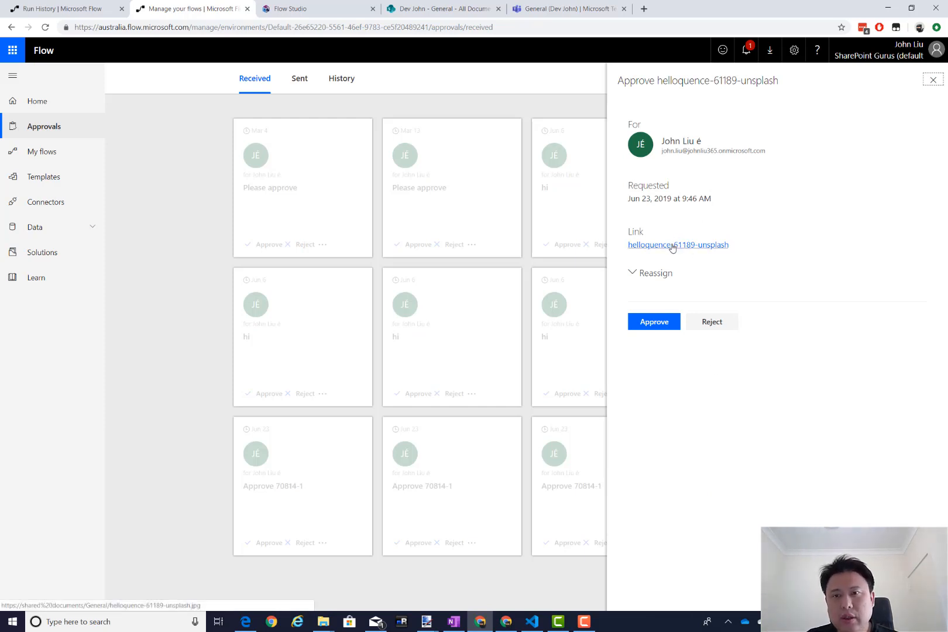
{"action": "left_click", "coordinate": [932, 80]}
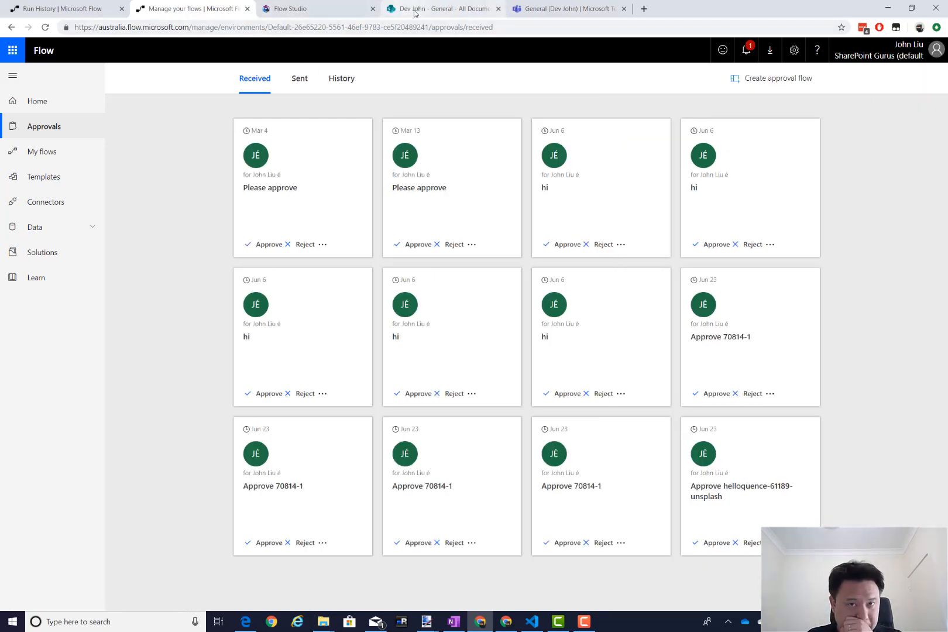
Switch to Flow Studio's migration page and name the migration plan Cross 1.
{"action": "left_click", "coordinate": [292, 9]}
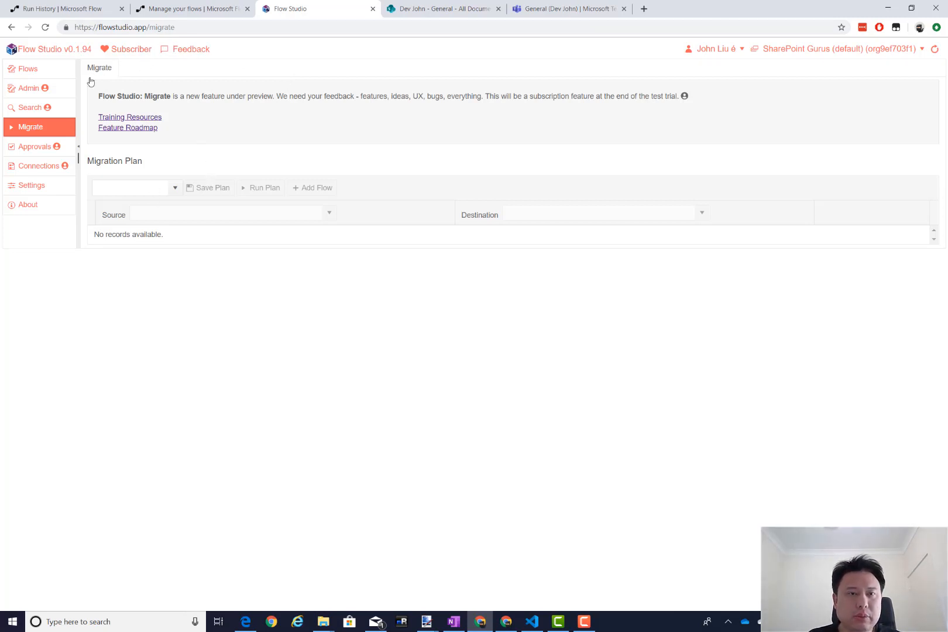
{"action": "left_click", "coordinate": [176, 187]}
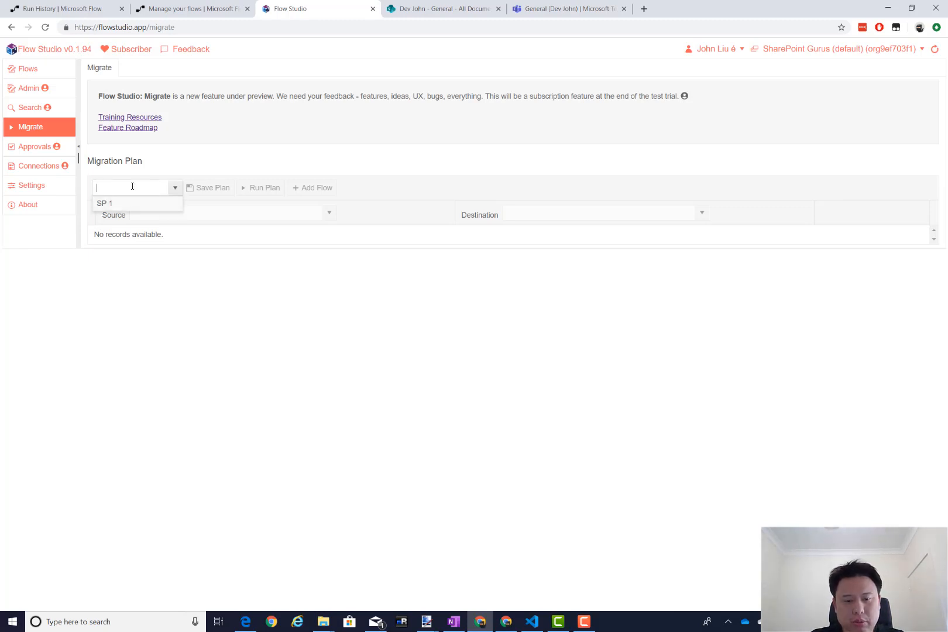
{"action": "type", "text": "Cross 1"}
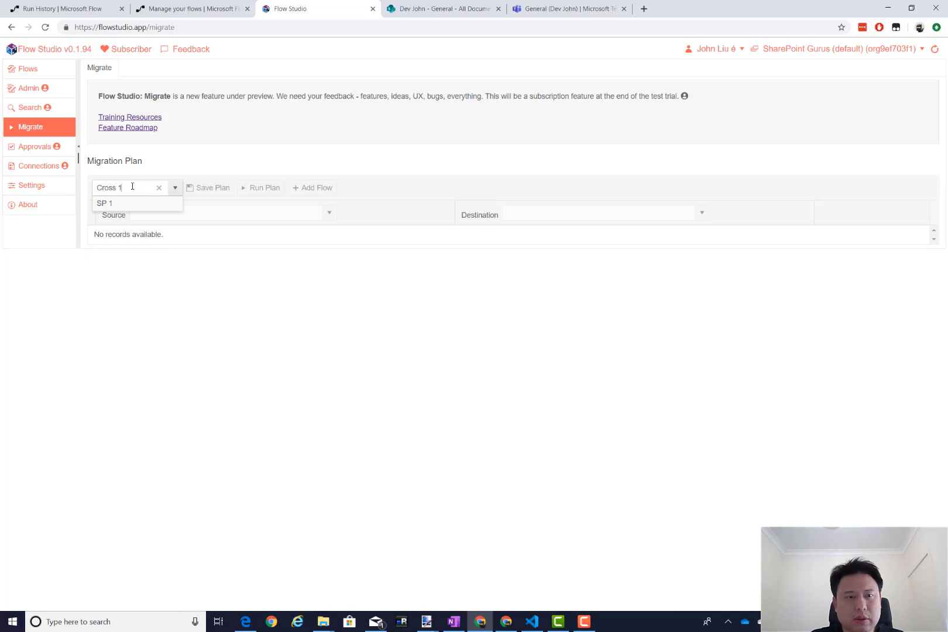
{"action": "left_click", "coordinate": [206, 157]}
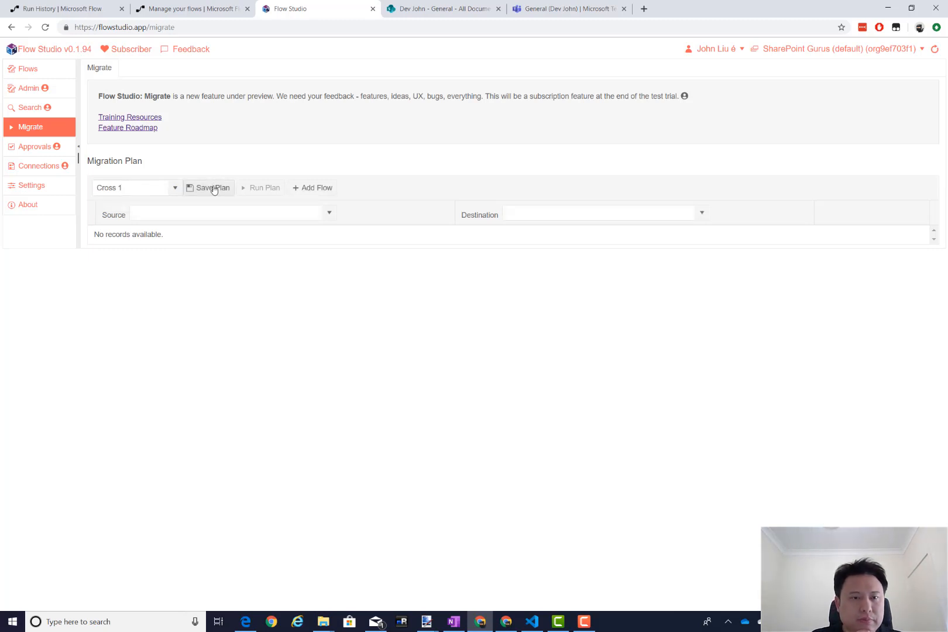
Set the plan's source environment to SharePoint Gurus (default) (org9ef703f1) and its destination to Flow Studio Demo (org2684ab85).
{"action": "left_click", "coordinate": [330, 215]}
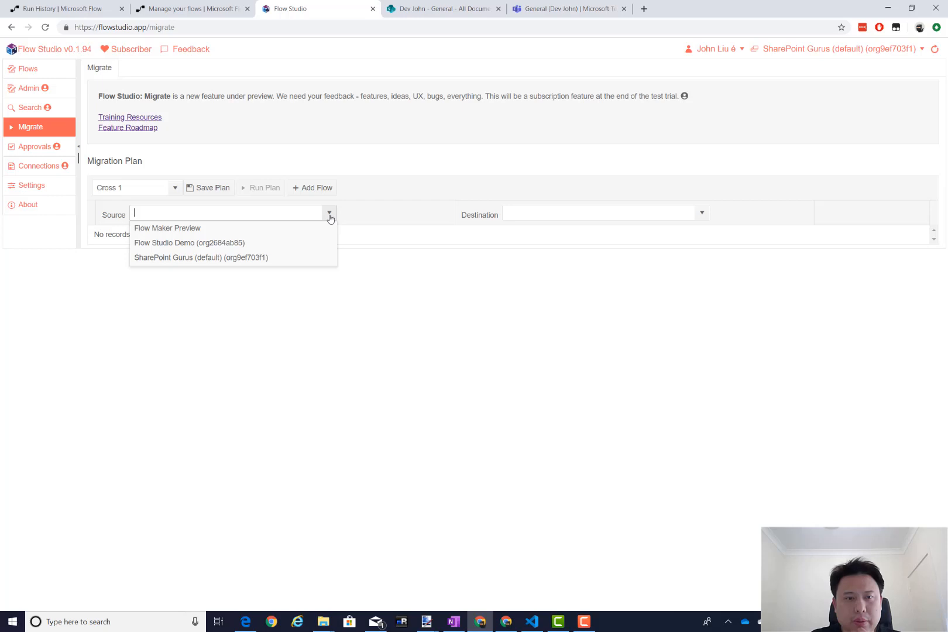
{"action": "left_click", "coordinate": [231, 258]}
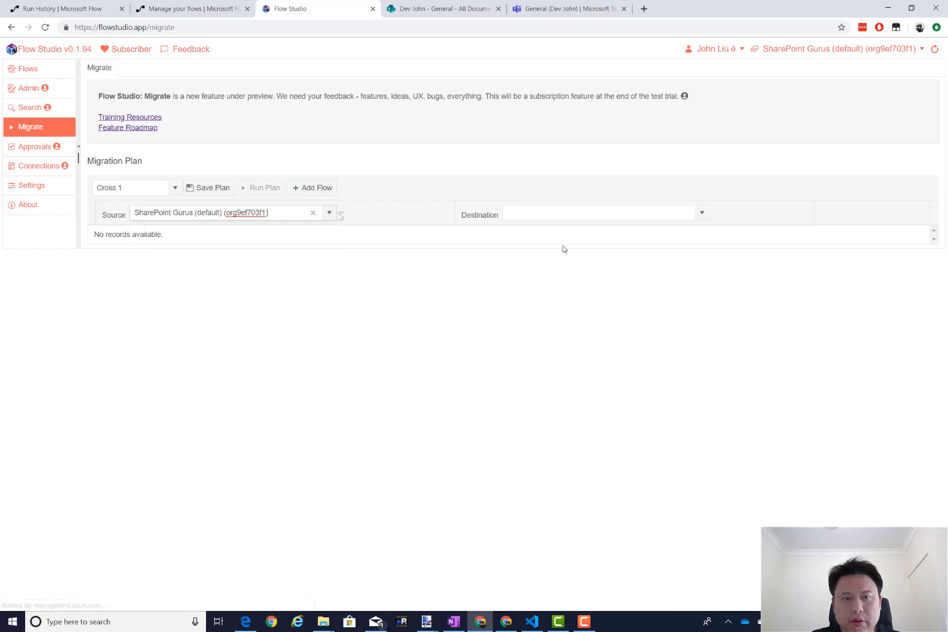
{"action": "left_click", "coordinate": [701, 215]}
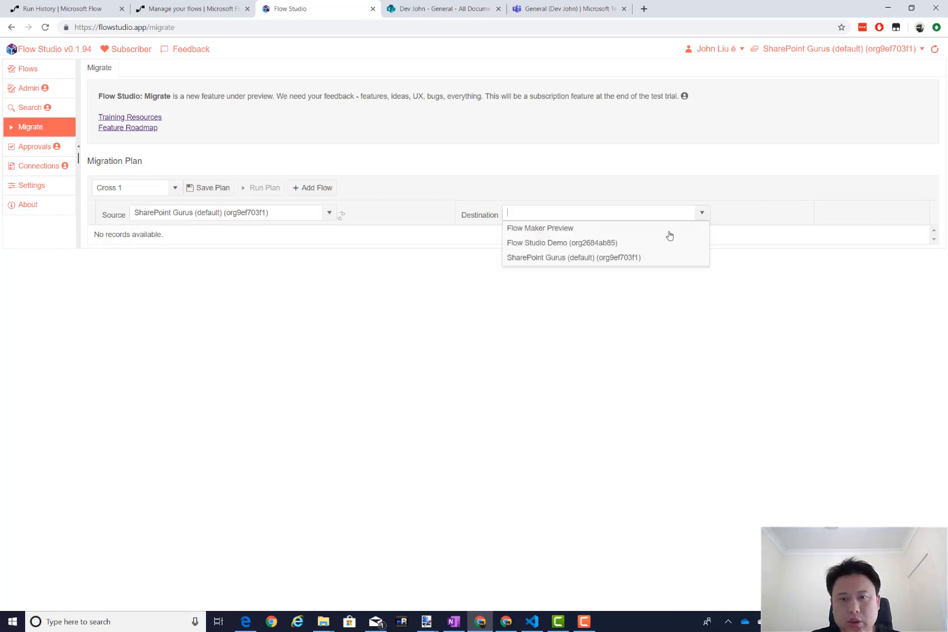
{"action": "left_click", "coordinate": [609, 248]}
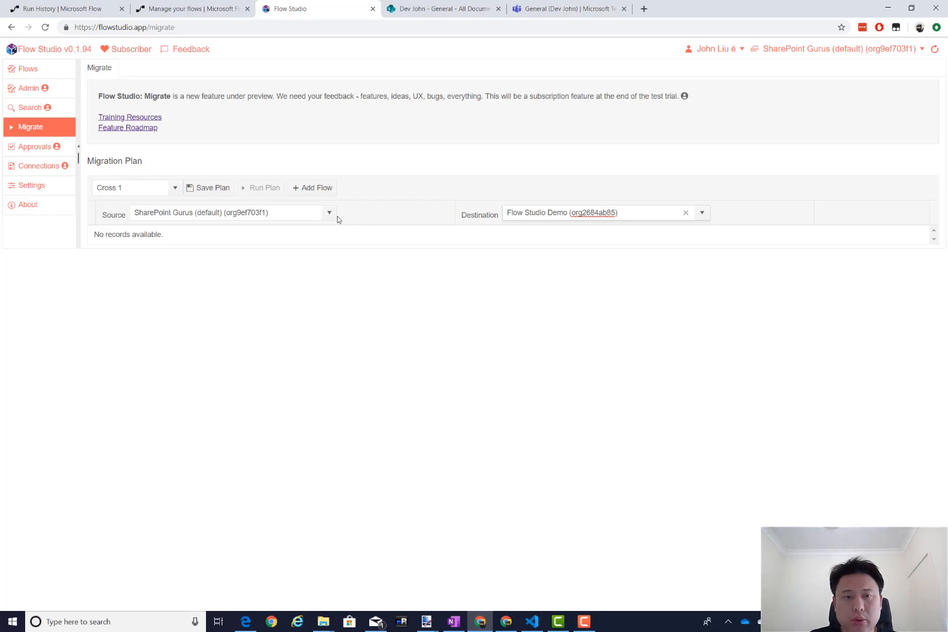
Add a flow row to the plan with "File approved template sites/DevJohn" as its source flow.
{"action": "left_click", "coordinate": [316, 191]}
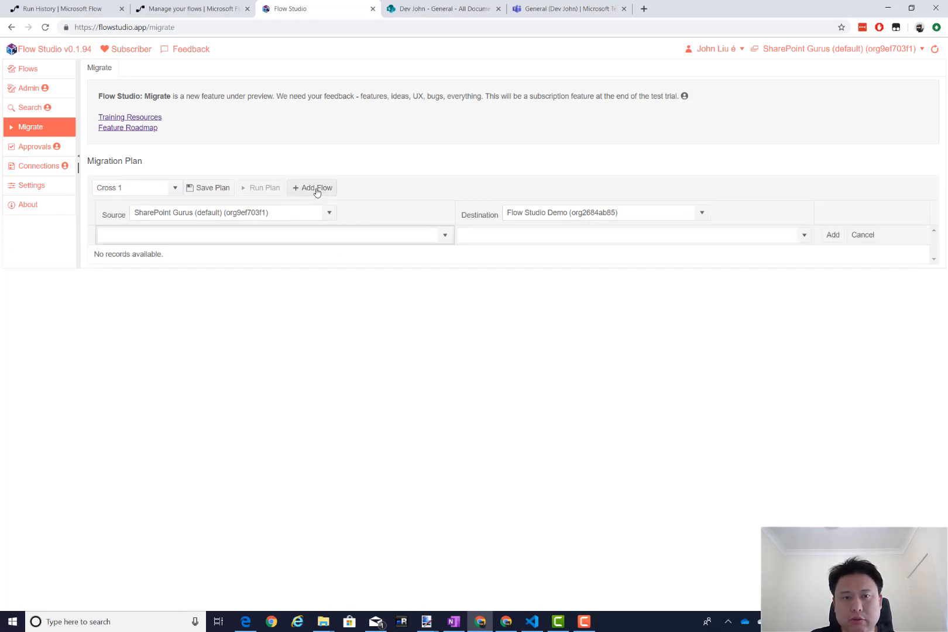
{"action": "left_click", "coordinate": [444, 235]}
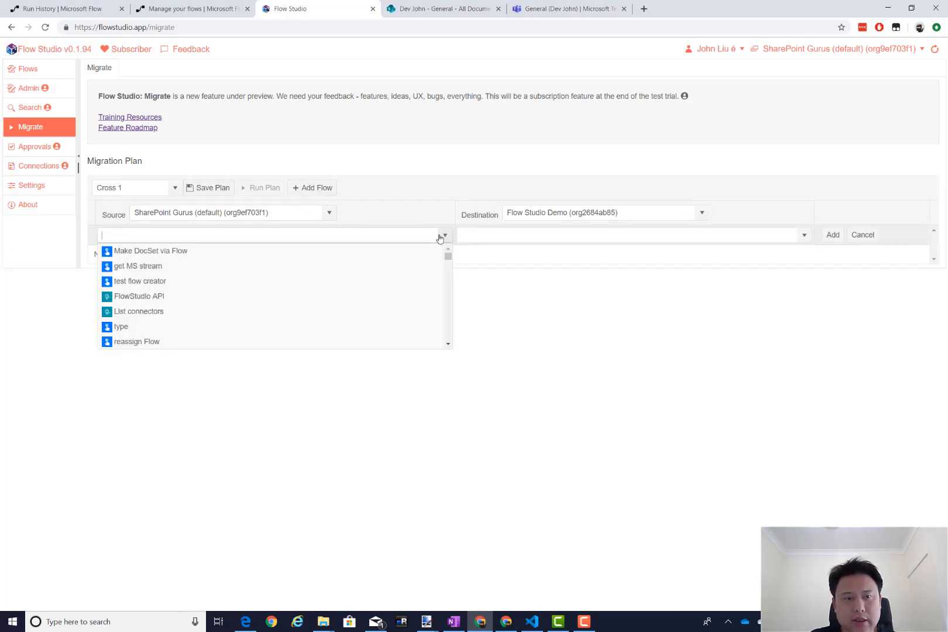
{"action": "type", "text": "templ"}
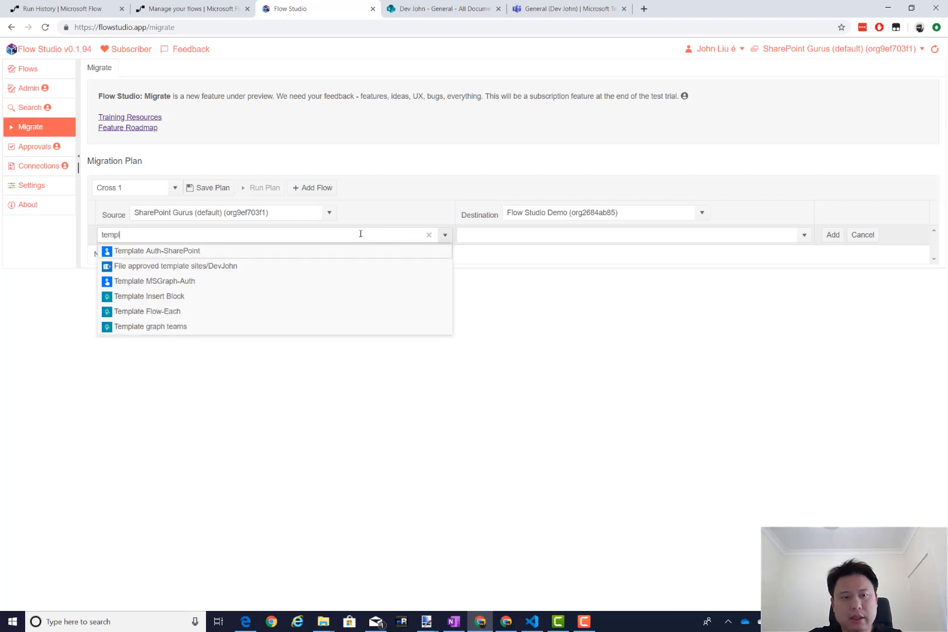
{"action": "left_click", "coordinate": [272, 266]}
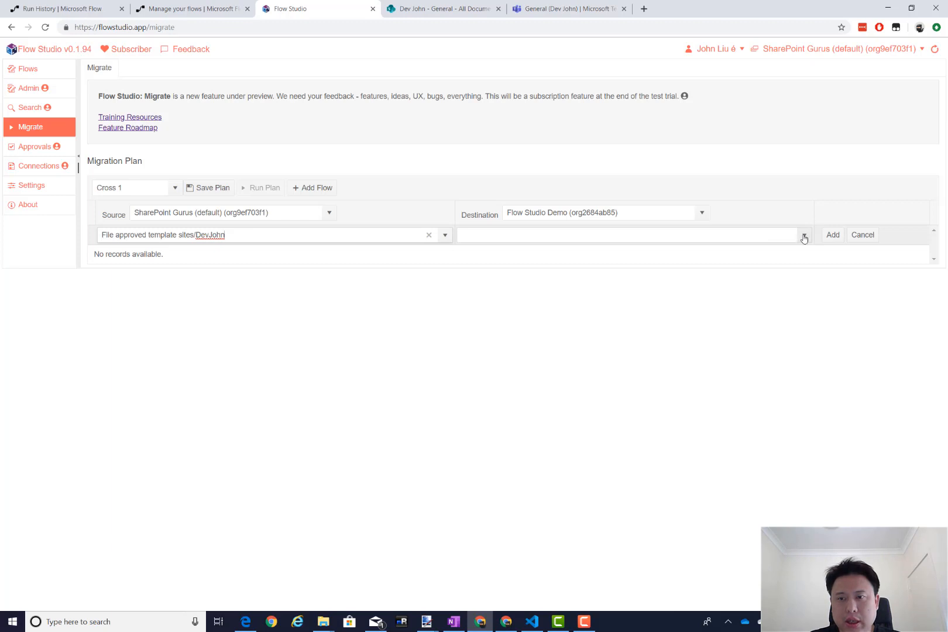
{"action": "left_click", "coordinate": [746, 236]}
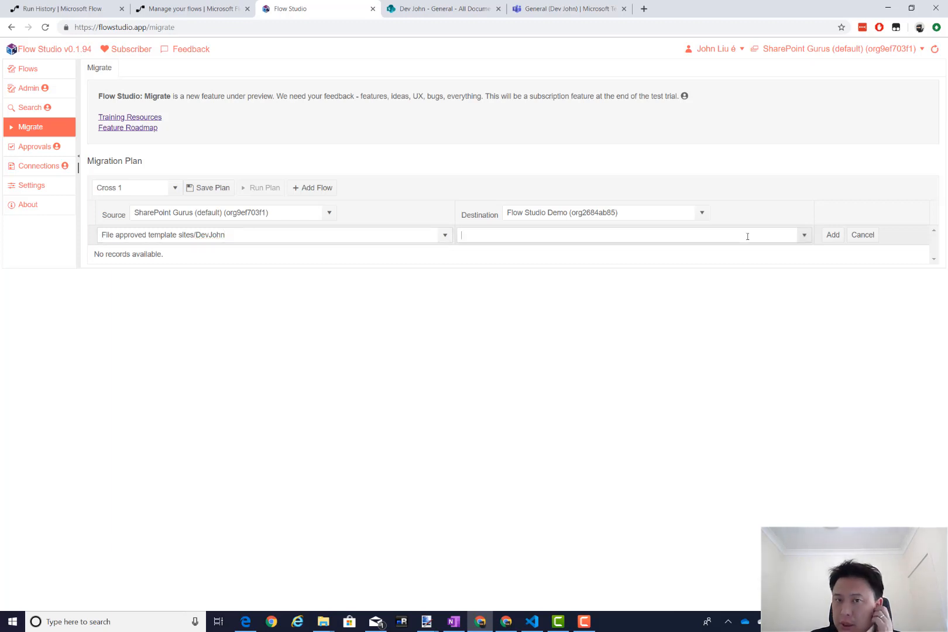
Check the SharePoint documents library and open the tenant's /funky SharePoint site in a new browser tab.
{"action": "left_click", "coordinate": [443, 10]}
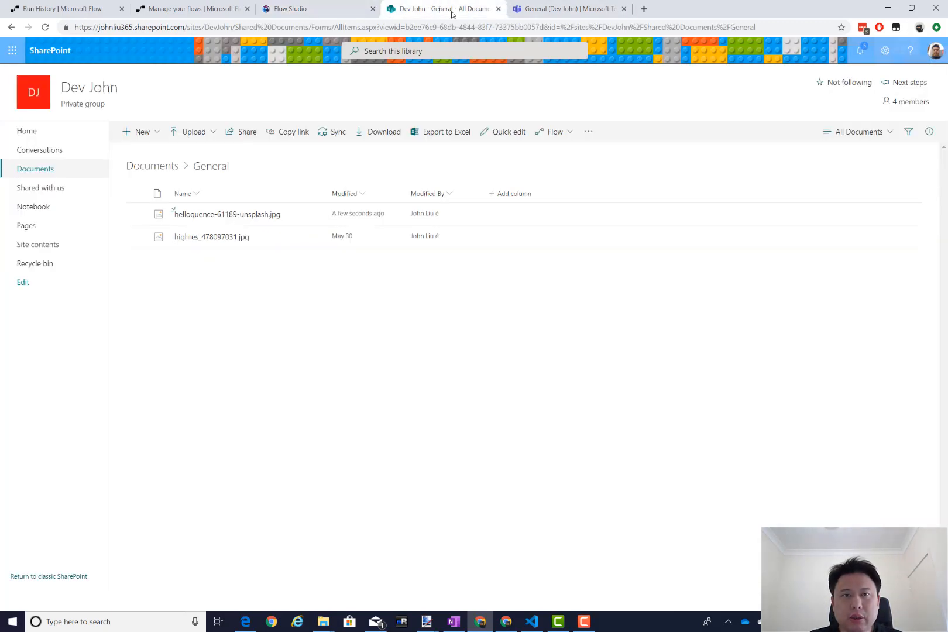
{"action": "left_click", "coordinate": [644, 8]}
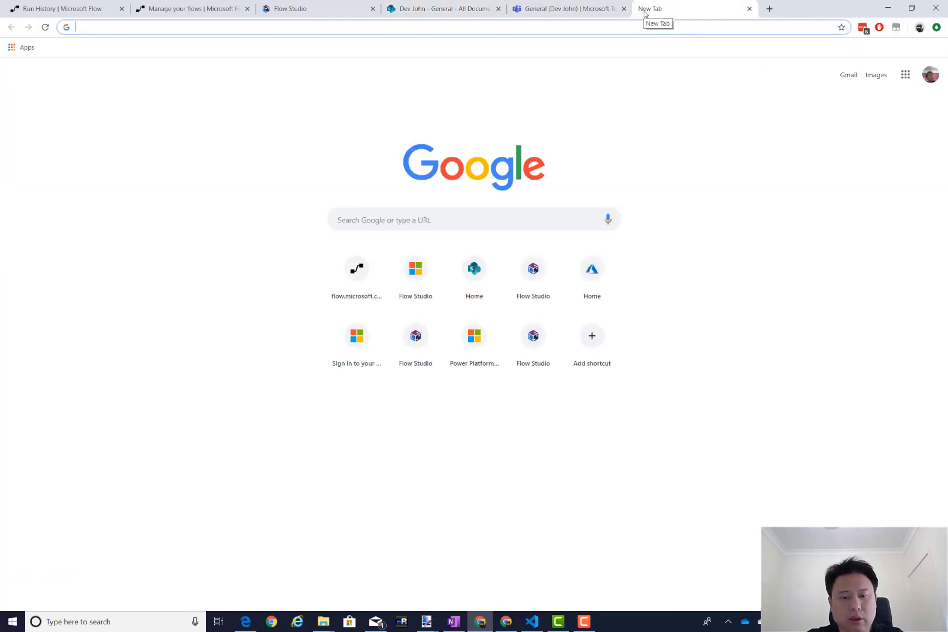
{"action": "type", "text": "sharepoint"}
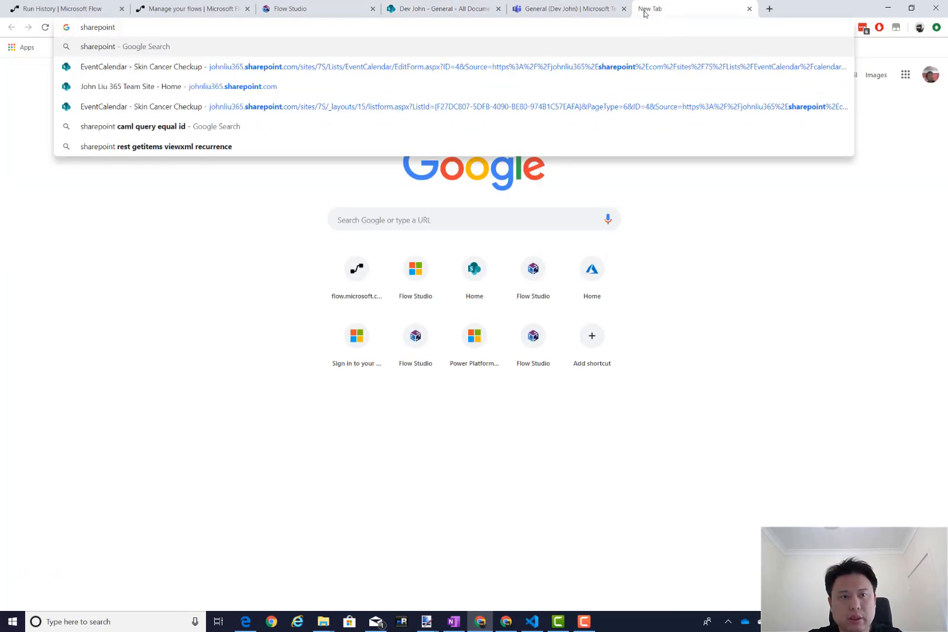
{"action": "key", "text": "Down"}
{"action": "key", "text": "Down"}
{"action": "key", "text": "End"}
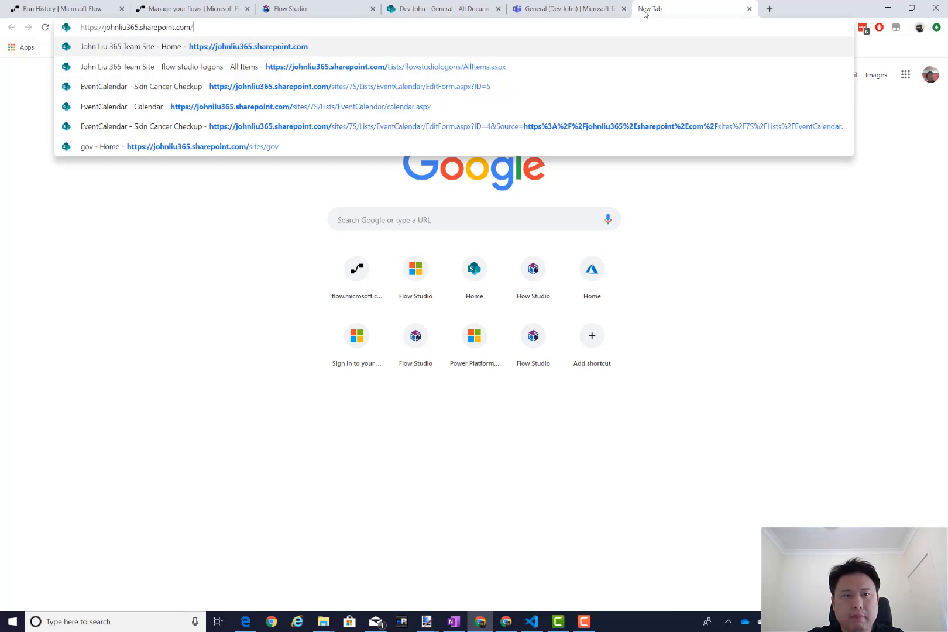
{"action": "type", "text": "f"}
{"action": "key", "text": "BackSpace"}
{"action": "type", "text": "s"}
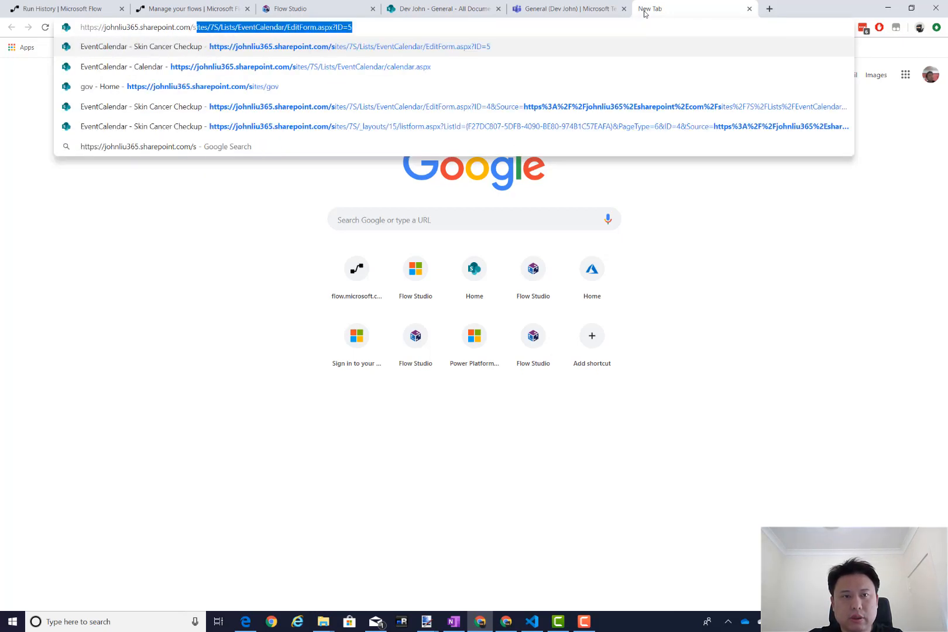
{"action": "key", "text": "BackSpace"}
{"action": "key", "text": "BackSpace"}
{"action": "type", "text": "funky"}
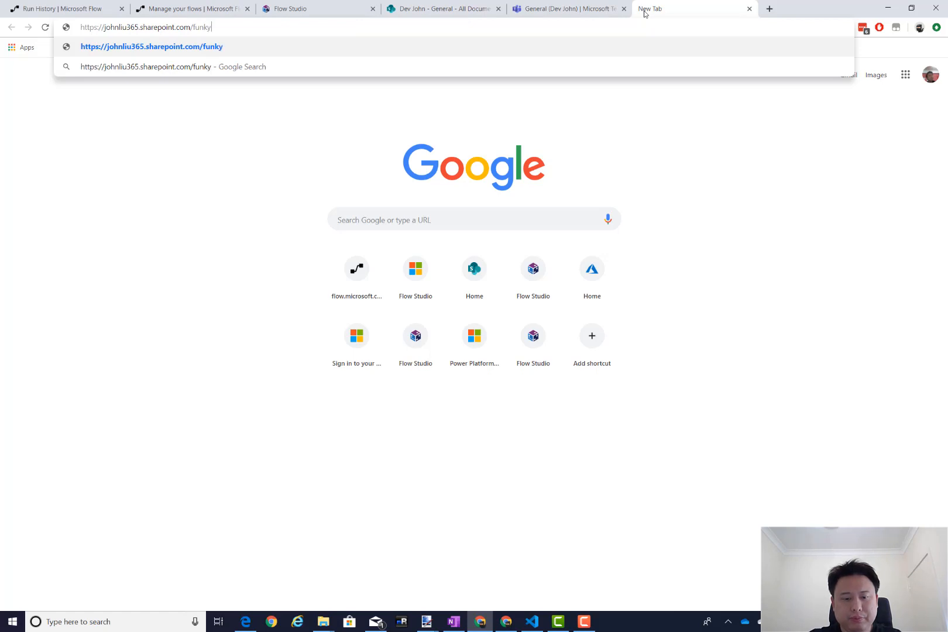
{"action": "key", "text": "ctrl+a"}
{"action": "key", "text": "Return"}
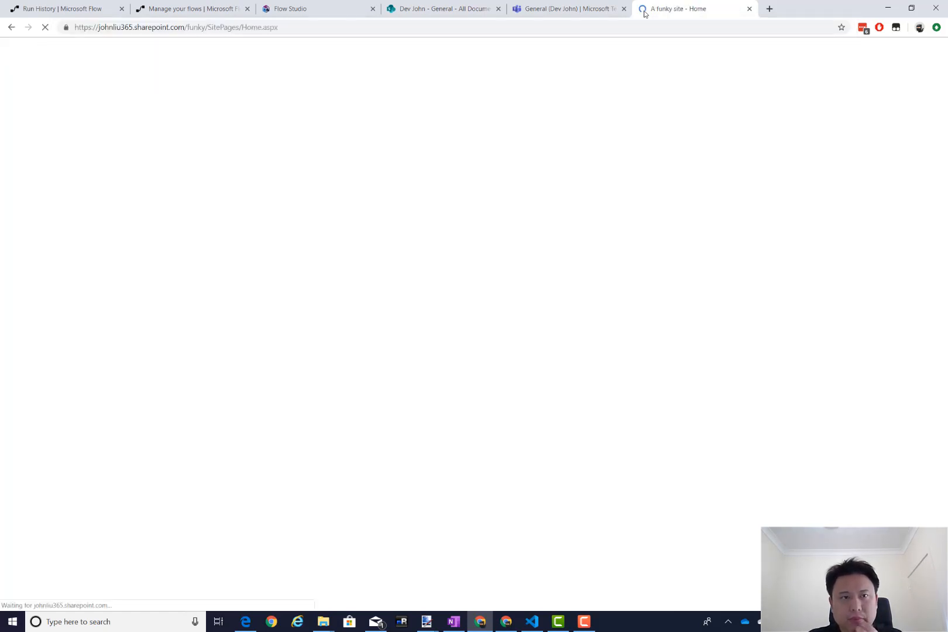
Return to Flow Studio, set the new row's destination flow to "File approved Funky" and add the row to the plan.
{"action": "left_click", "coordinate": [310, 9]}
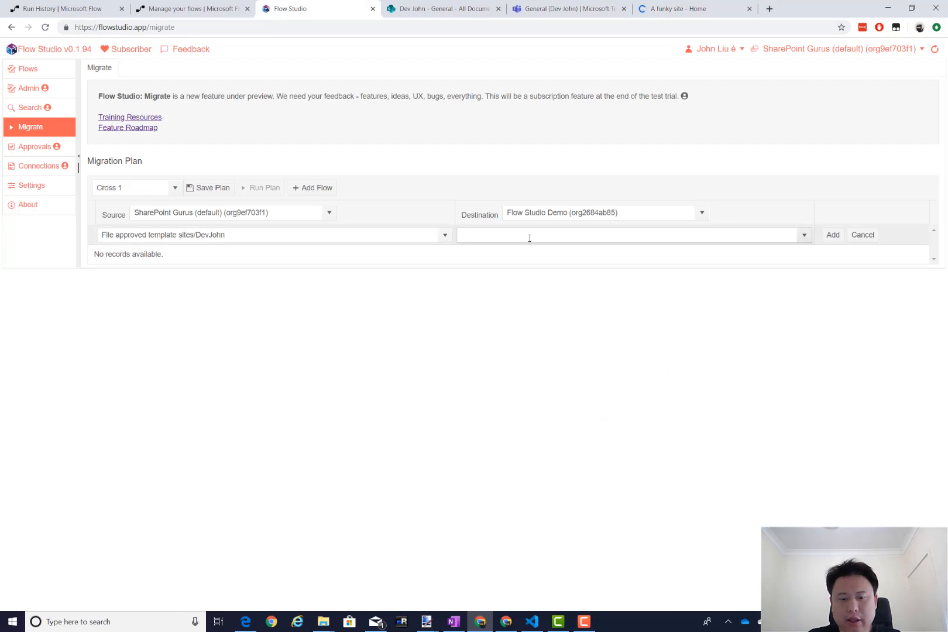
{"action": "type", "text": "fu"}
{"action": "key", "text": "BackSpace"}
{"action": "key", "text": "BackSpace"}
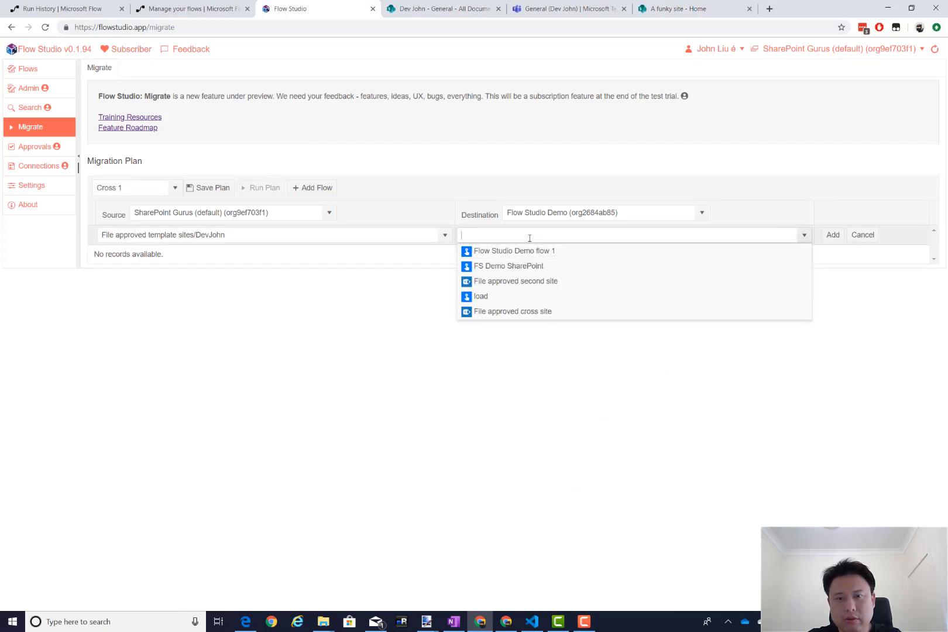
{"action": "type", "text": "F"}
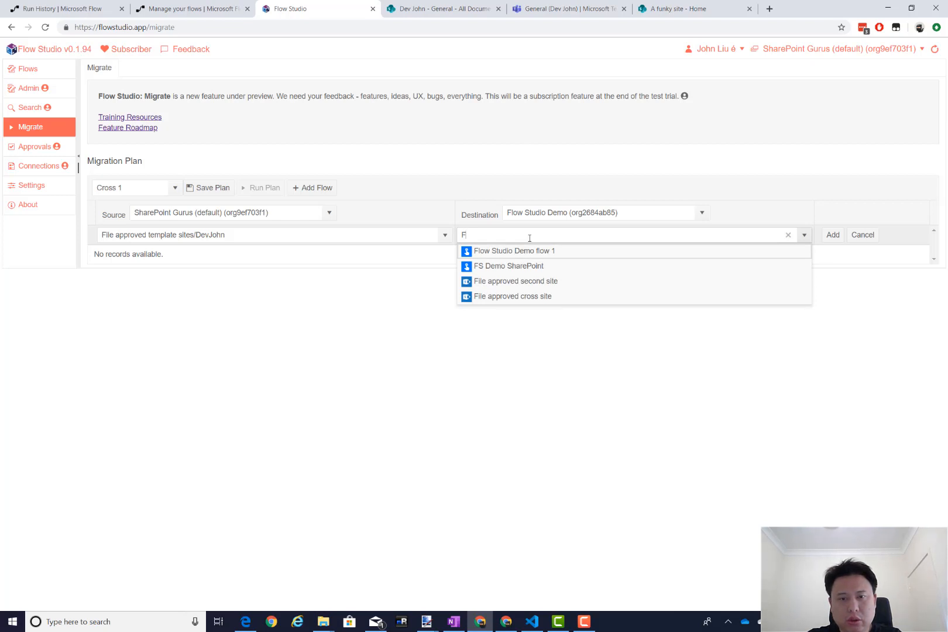
{"action": "type", "text": "il e"}
{"action": "key", "text": "BackSpace"}
{"action": "key", "text": "BackSpace"}
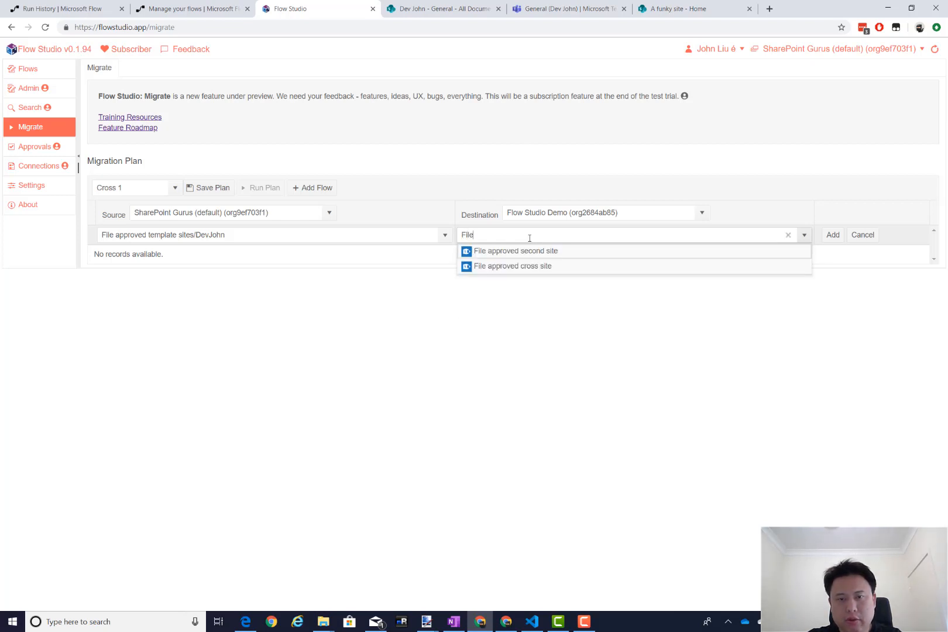
{"action": "type", "text": "e approved Fun"}
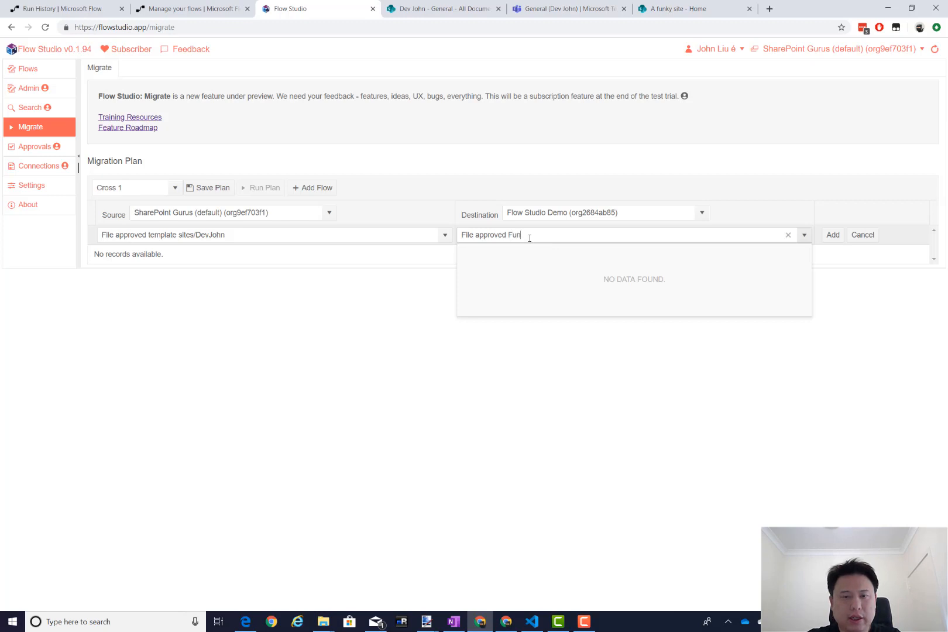
{"action": "type", "text": "ky"}
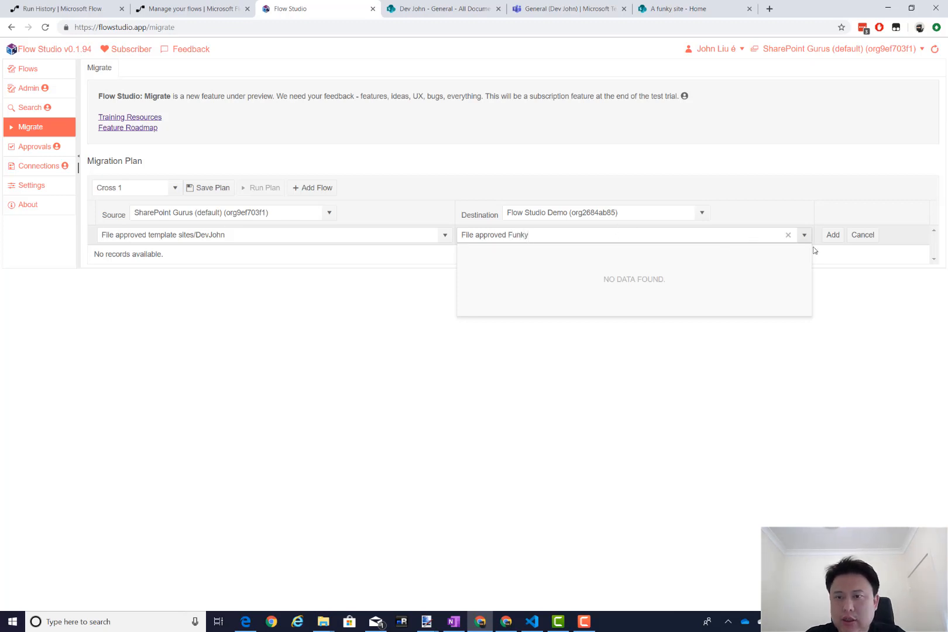
{"action": "left_click", "coordinate": [835, 238]}
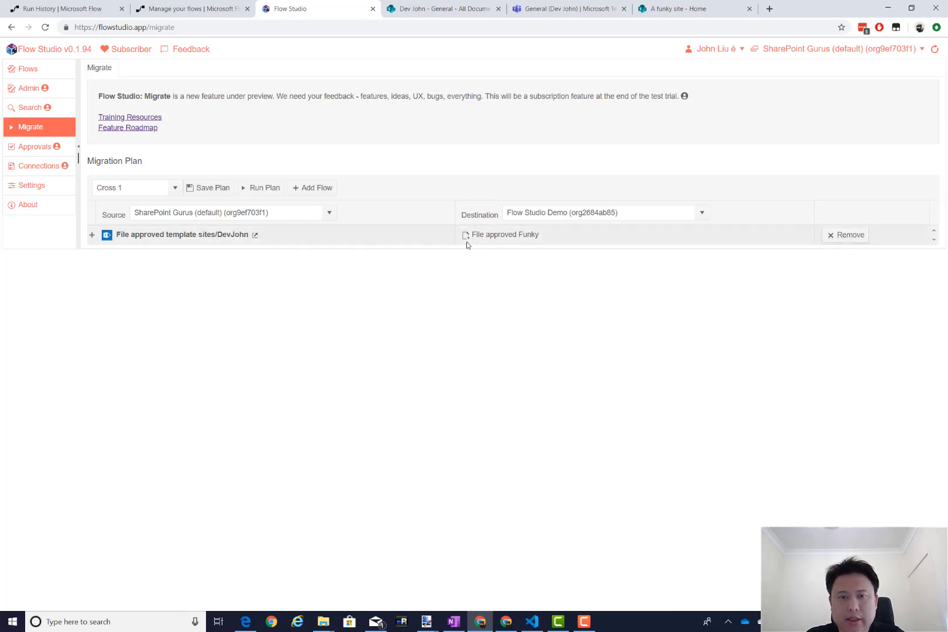
{"action": "mouse_move", "coordinate": [465, 236]}
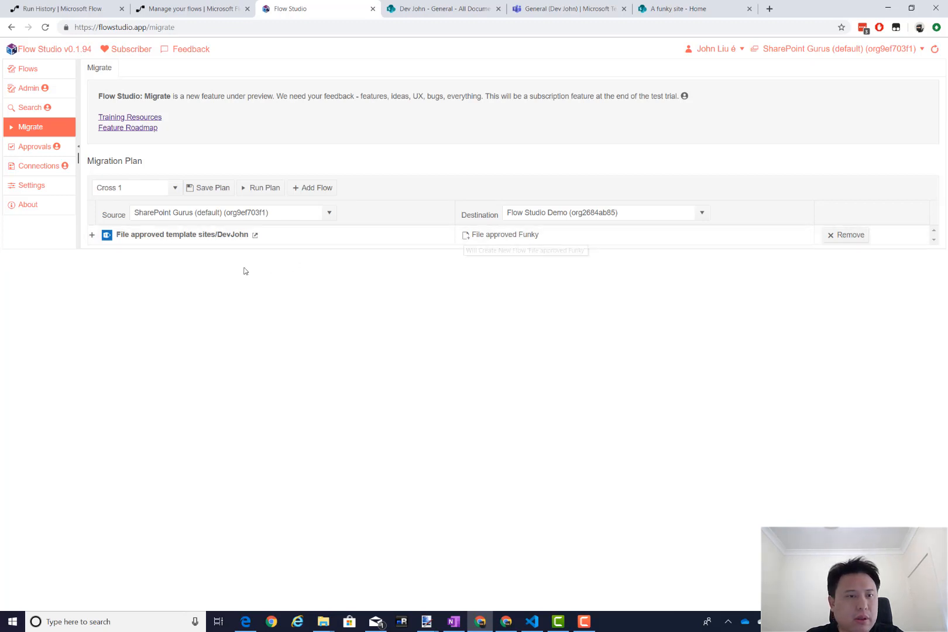
Expand the flow's mappings and map shared_approvals to Approvals, and shared_teams and shared_sharepointonline to the tenant account's connections.
{"action": "left_click", "coordinate": [92, 238]}
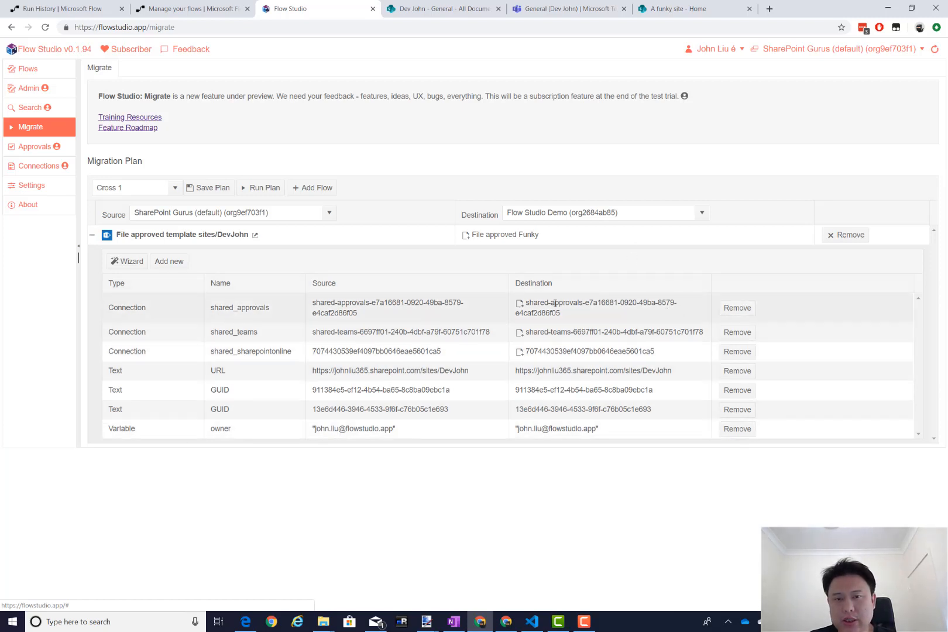
{"action": "left_click", "coordinate": [649, 307]}
{"action": "left_click", "coordinate": [700, 309]}
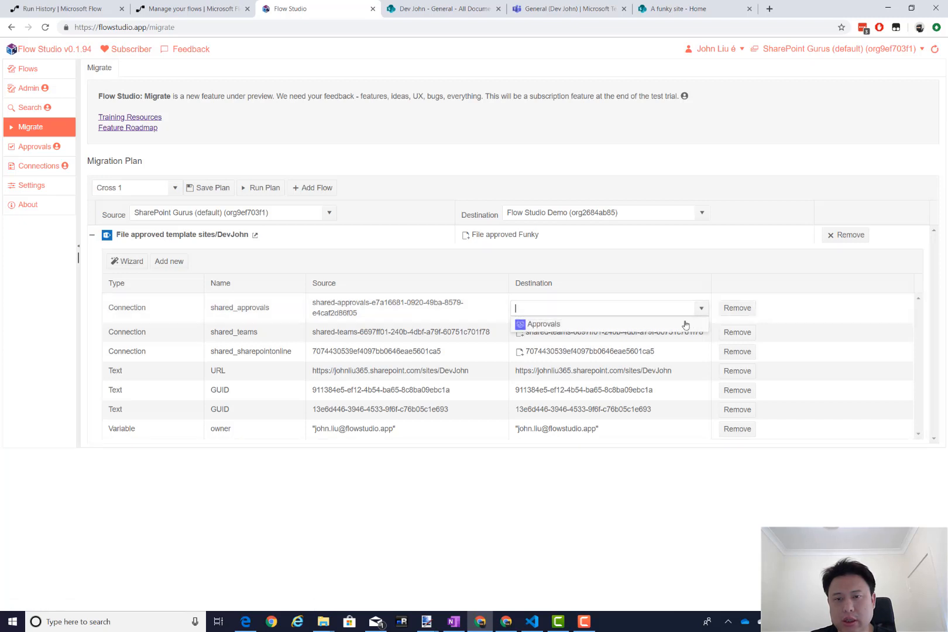
{"action": "left_click", "coordinate": [677, 326]}
{"action": "left_click", "coordinate": [693, 332]}
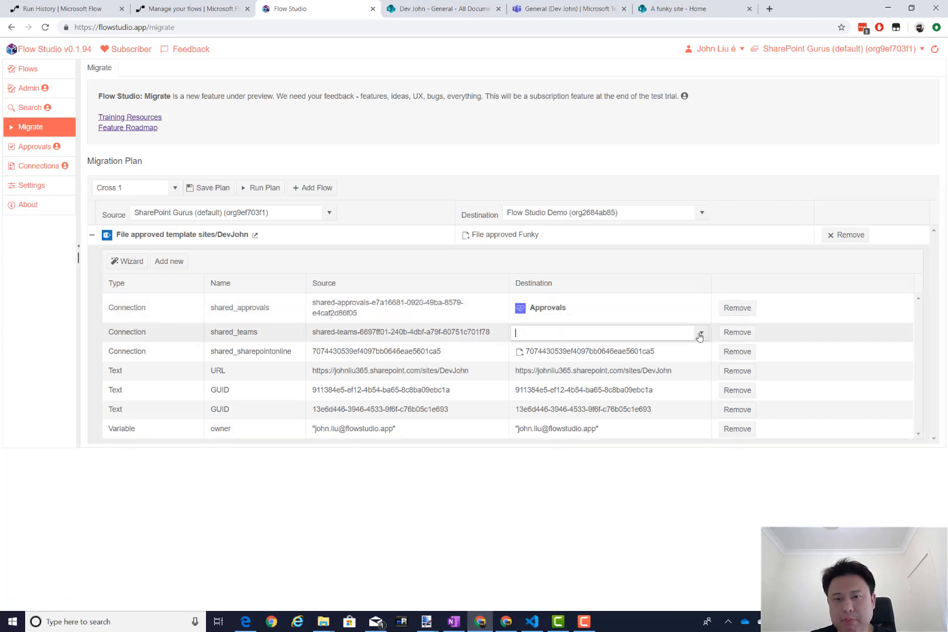
{"action": "left_click", "coordinate": [632, 348]}
{"action": "left_click", "coordinate": [691, 351]}
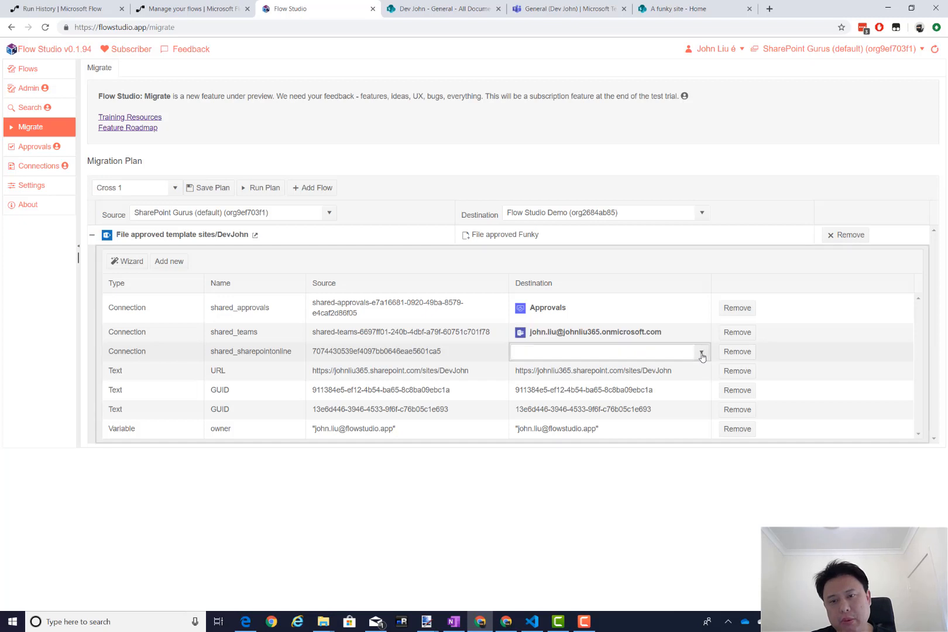
{"action": "left_click", "coordinate": [643, 369]}
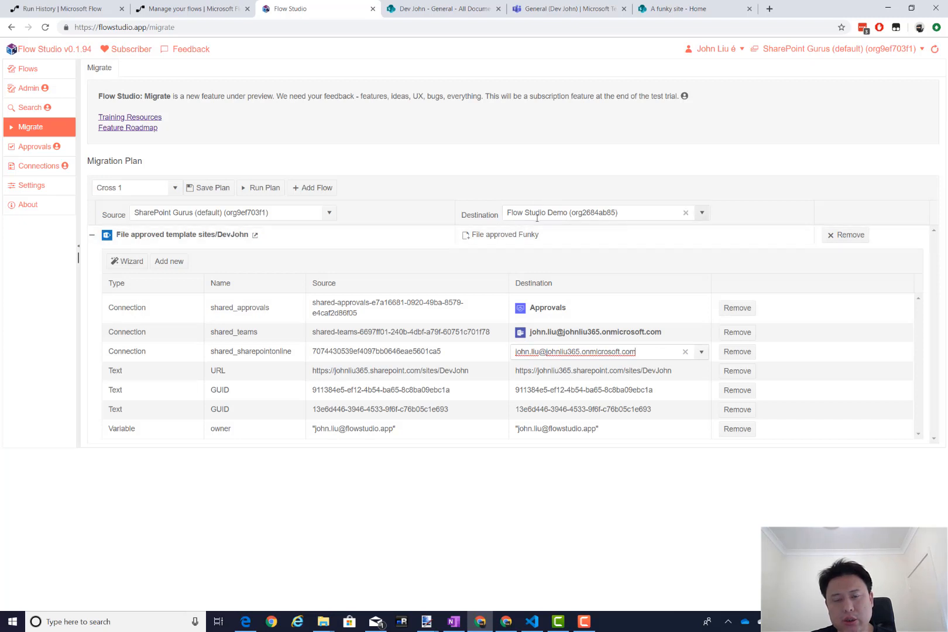
{"action": "left_click", "coordinate": [461, 269]}
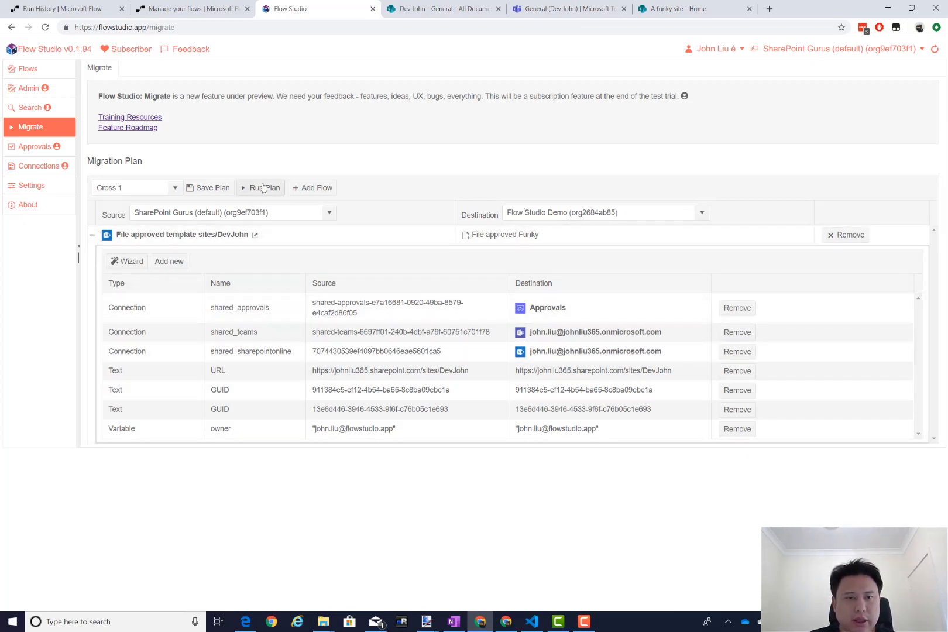
Save the Cross 1 migration plan and run it.
{"action": "left_click", "coordinate": [213, 191]}
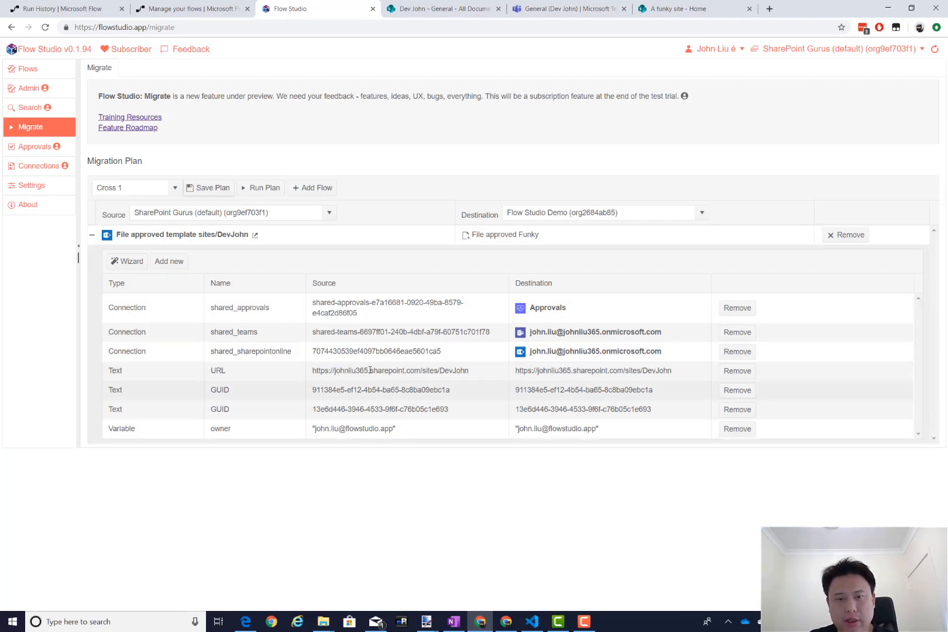
{"action": "left_click", "coordinate": [259, 187]}
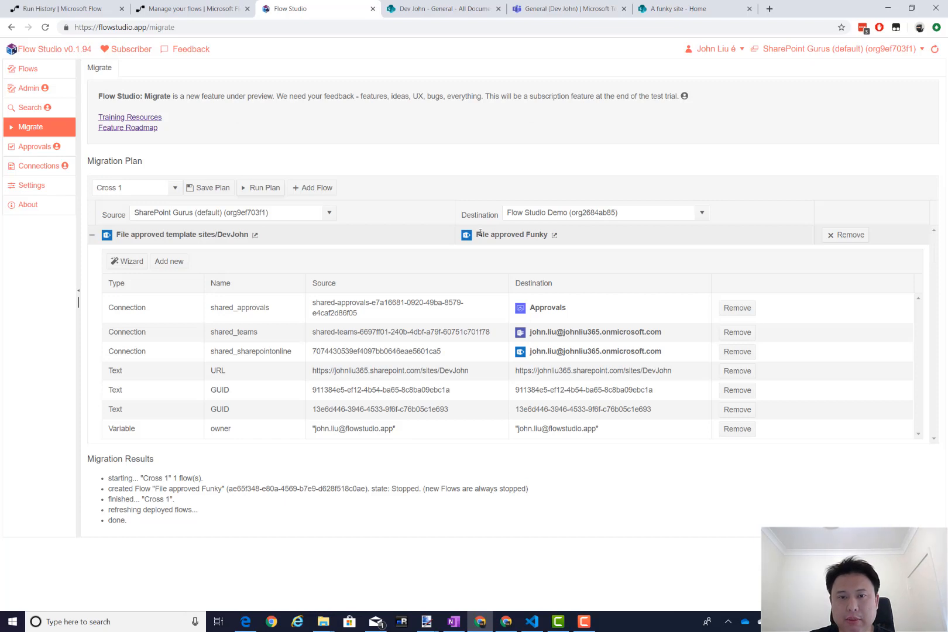
Open the migrated File approved Funky flow in Microsoft Flow and turn it on.
{"action": "left_click", "coordinate": [554, 236]}
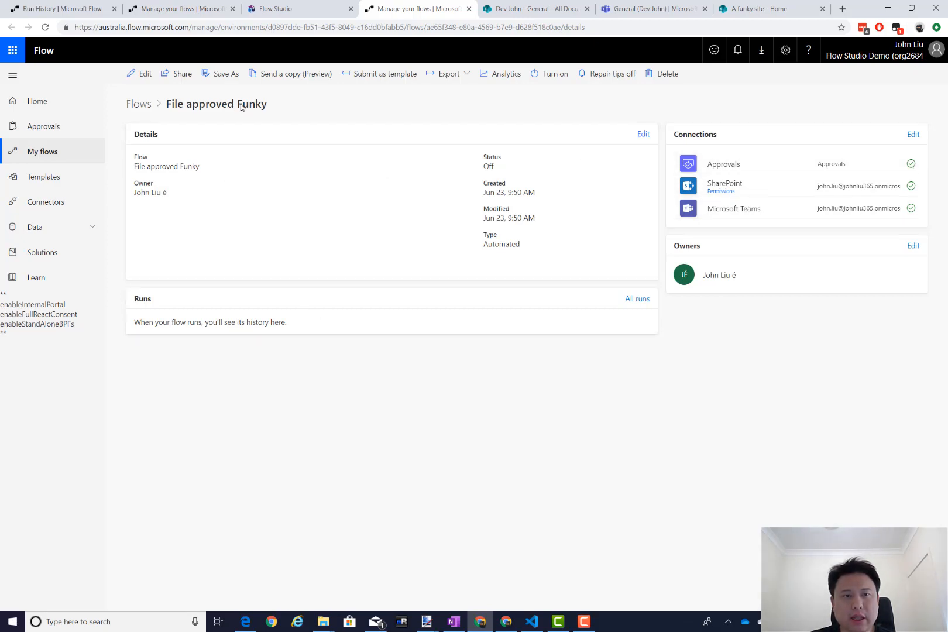
{"action": "left_click", "coordinate": [298, 9]}
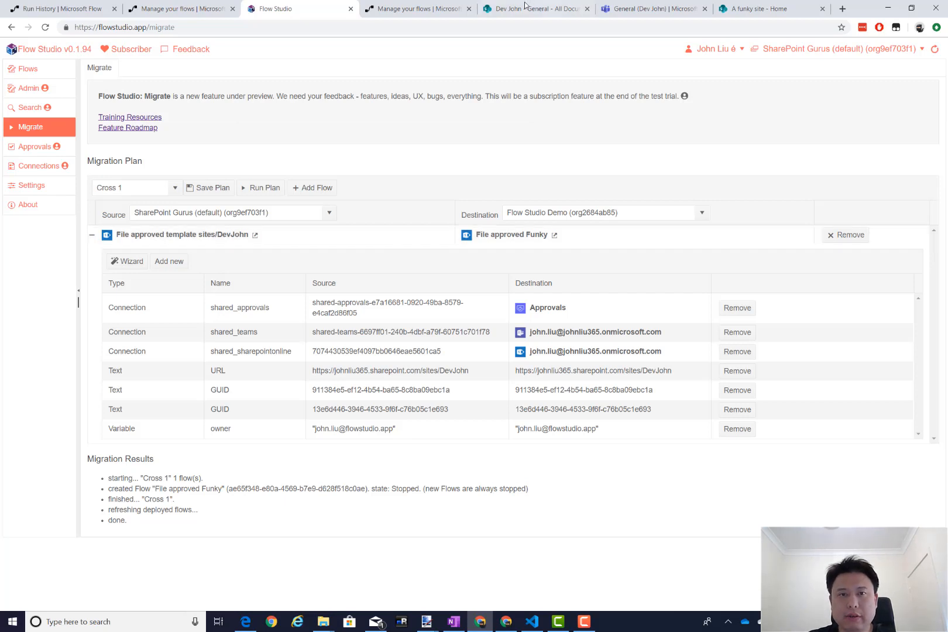
{"action": "left_click", "coordinate": [412, 9]}
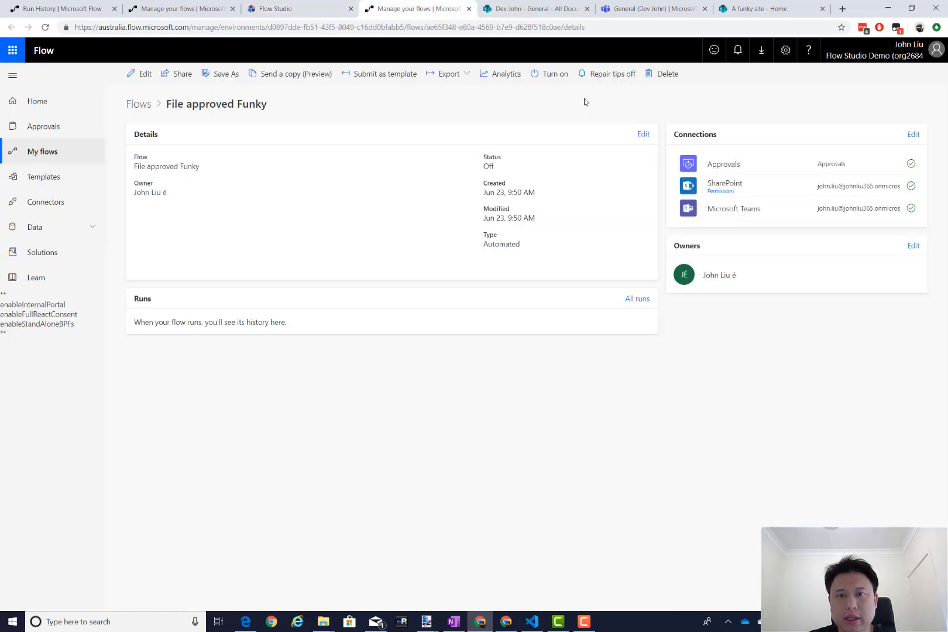
{"action": "left_click", "coordinate": [541, 75]}
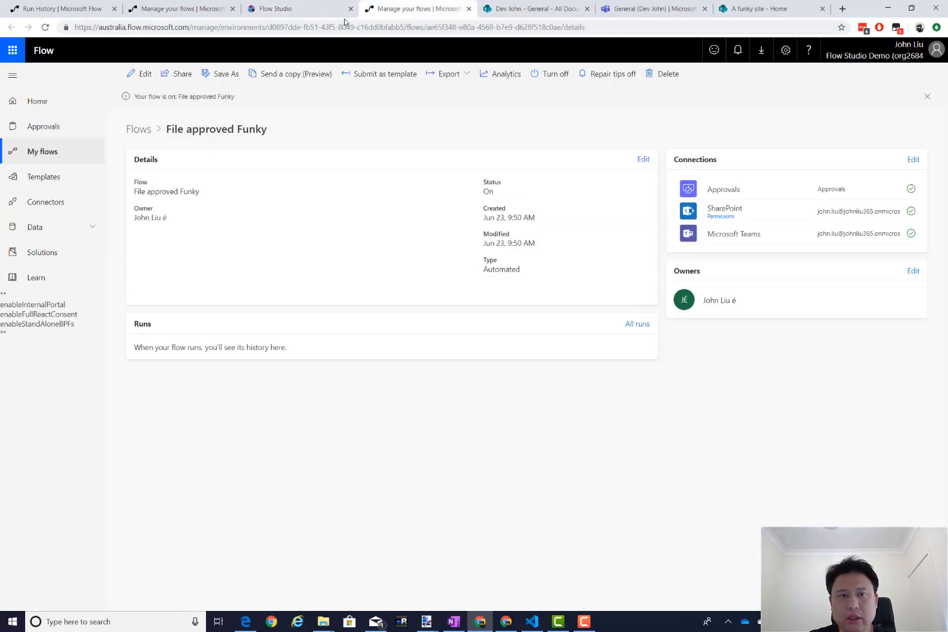
Return to Flow Studio, run the Cross 1 plan again and examine the flow's state in the migration results.
{"action": "left_click", "coordinate": [312, 17]}
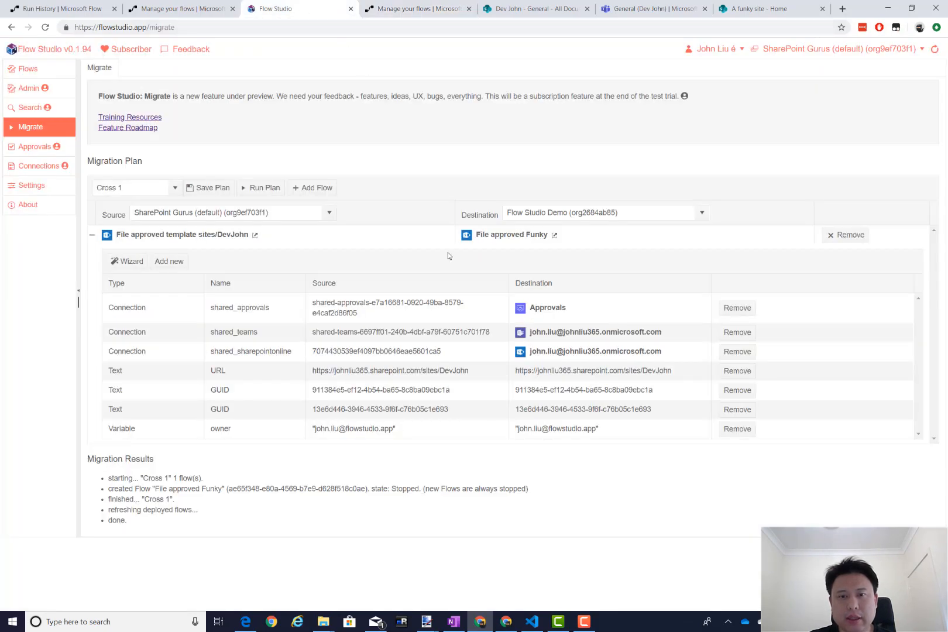
{"action": "left_click", "coordinate": [259, 188]}
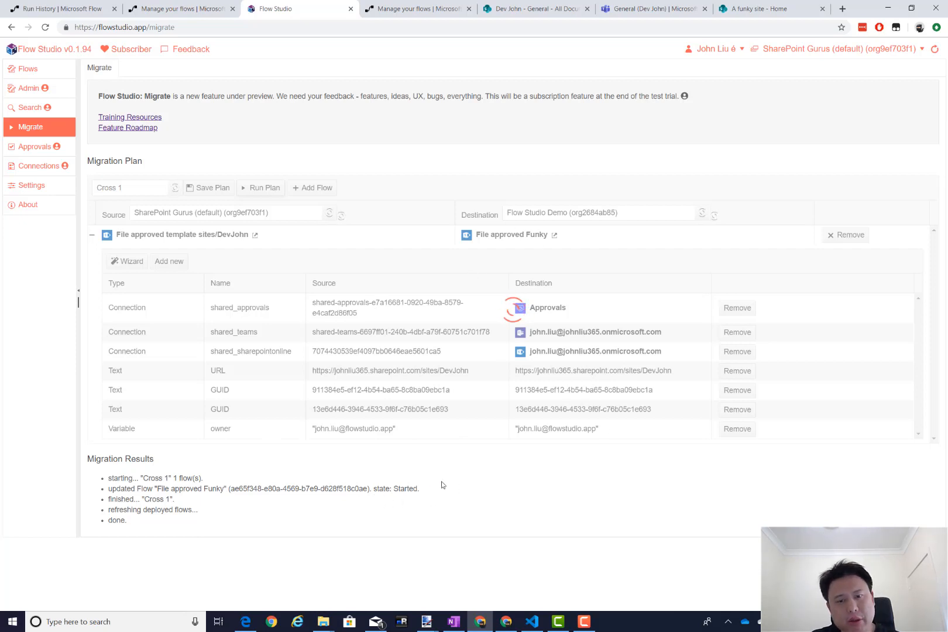
{"action": "left_click_drag", "start_coordinate": [421, 490], "coordinate": [359, 490]}
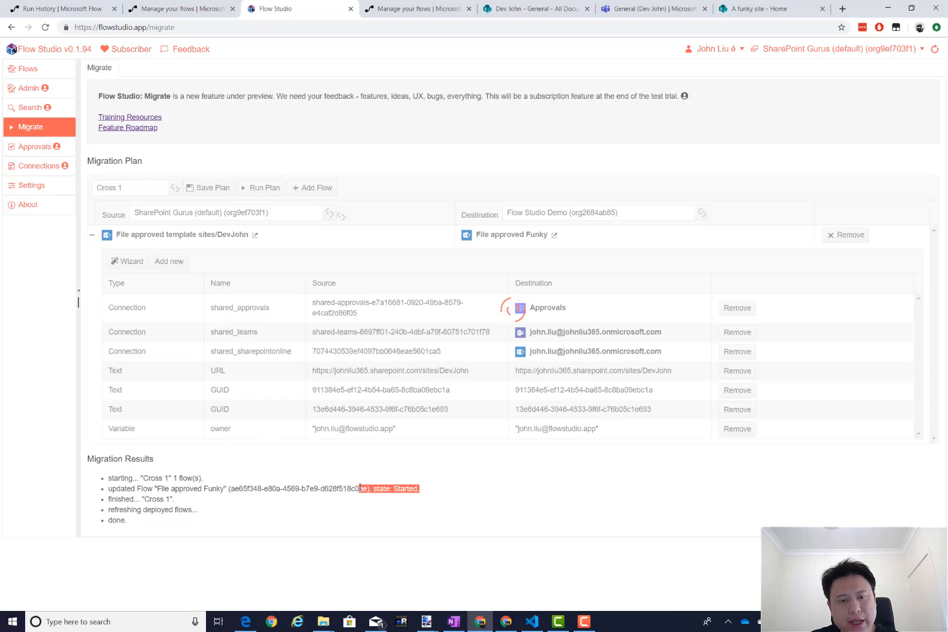
{"action": "left_click", "coordinate": [414, 497]}
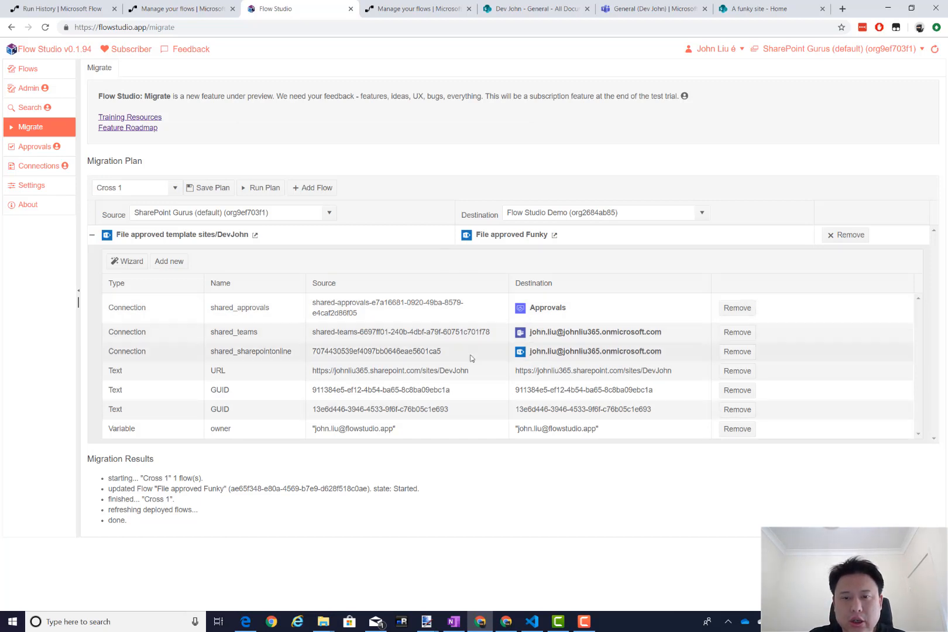
Examine the site path in the destination value of the URL text mapping without editing it.
{"action": "left_click", "coordinate": [654, 371]}
{"action": "left_click_drag", "start_coordinate": [672, 371], "coordinate": [630, 371]}
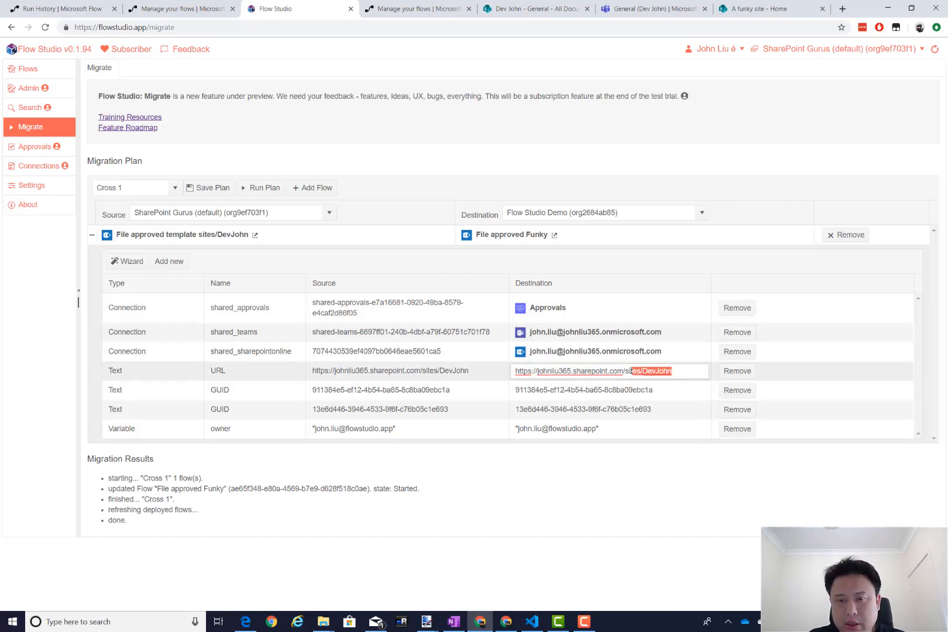
{"action": "left_click", "coordinate": [645, 474]}
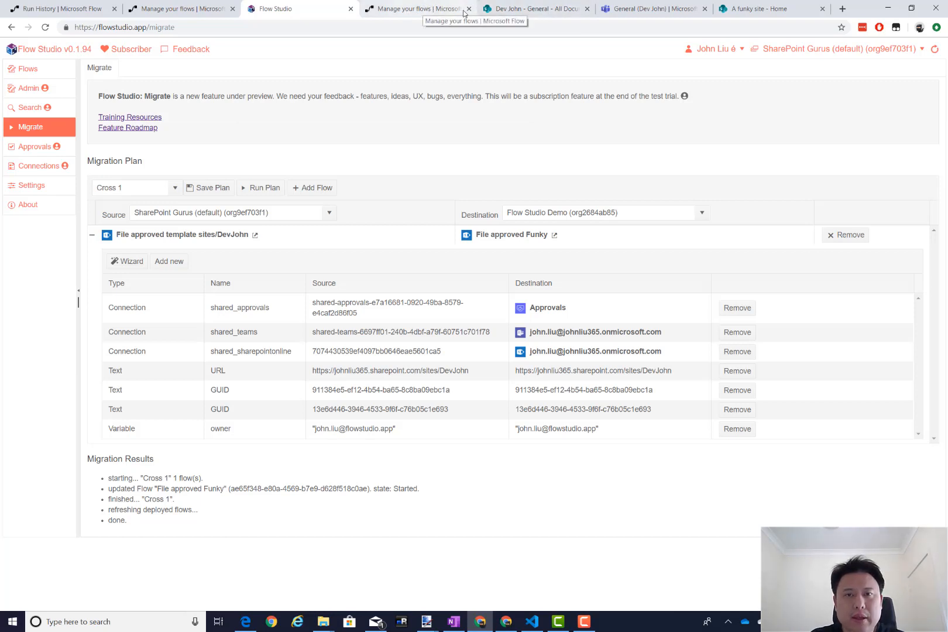
Open the source flow for editing in Microsoft Flow and peek at the code of its "When a file is created or modified" trigger.
{"action": "left_click", "coordinate": [83, 12]}
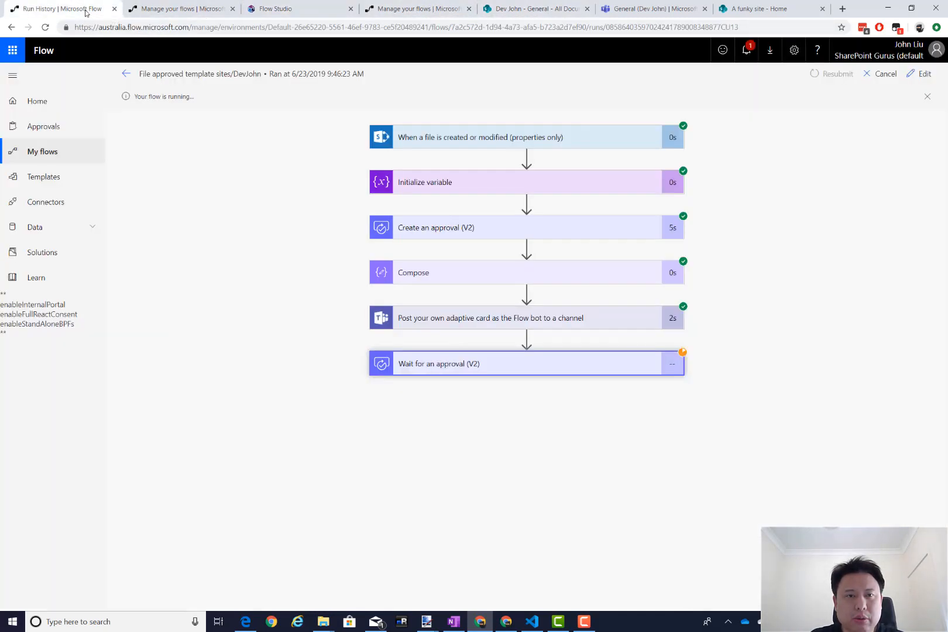
{"action": "left_click", "coordinate": [126, 75]}
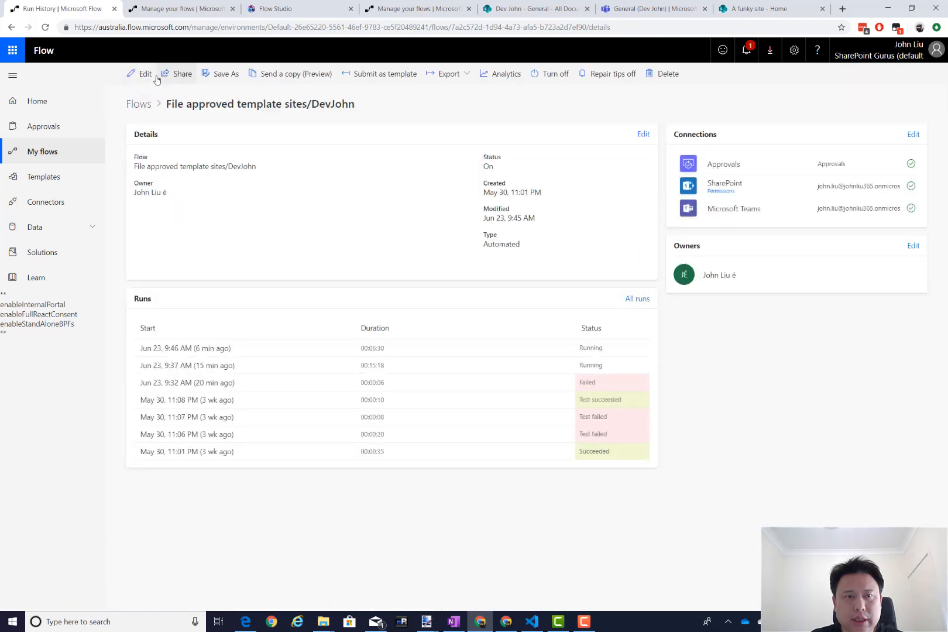
{"action": "left_click", "coordinate": [141, 74]}
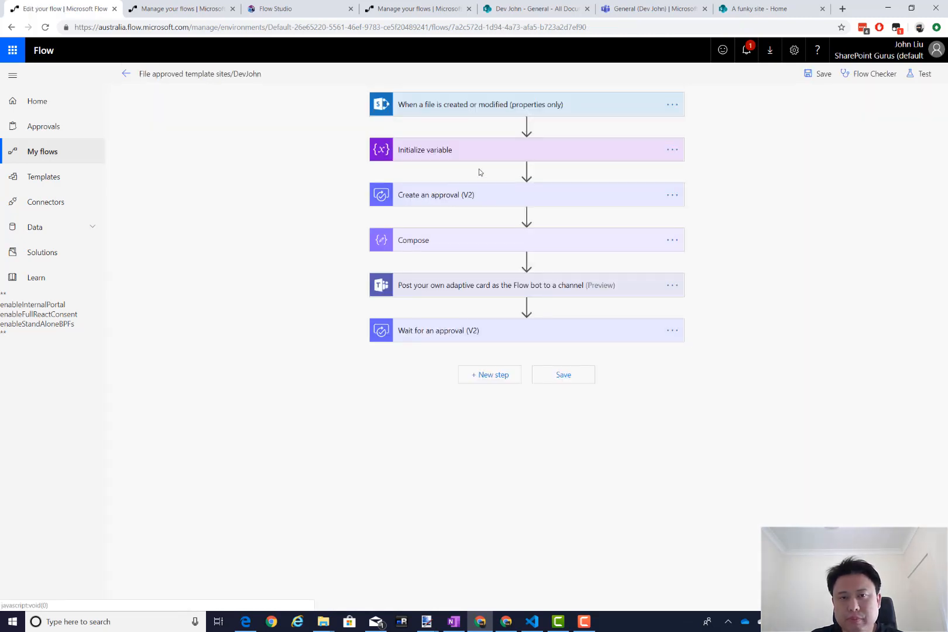
{"action": "left_click", "coordinate": [609, 110]}
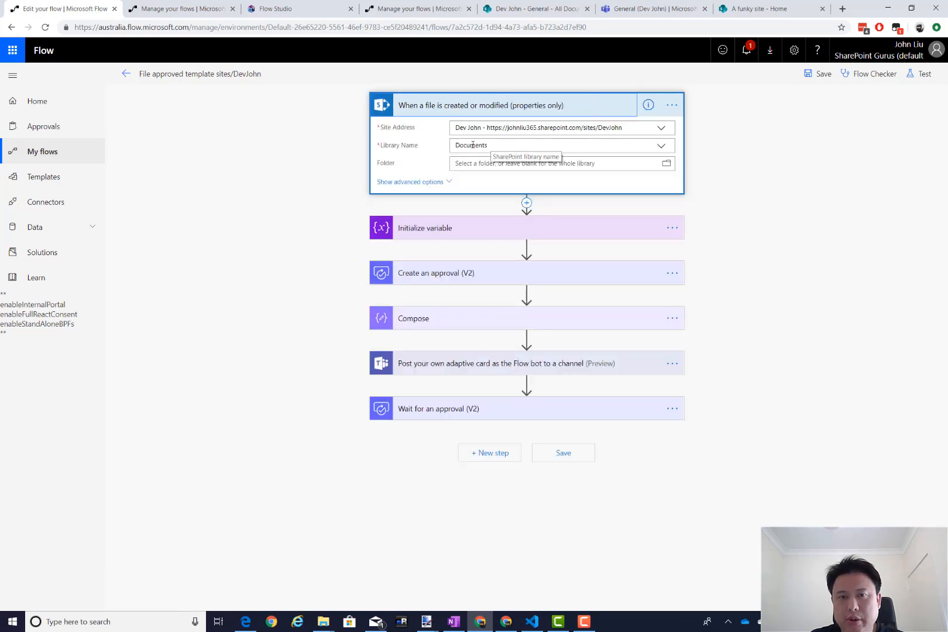
{"action": "left_click", "coordinate": [673, 106]}
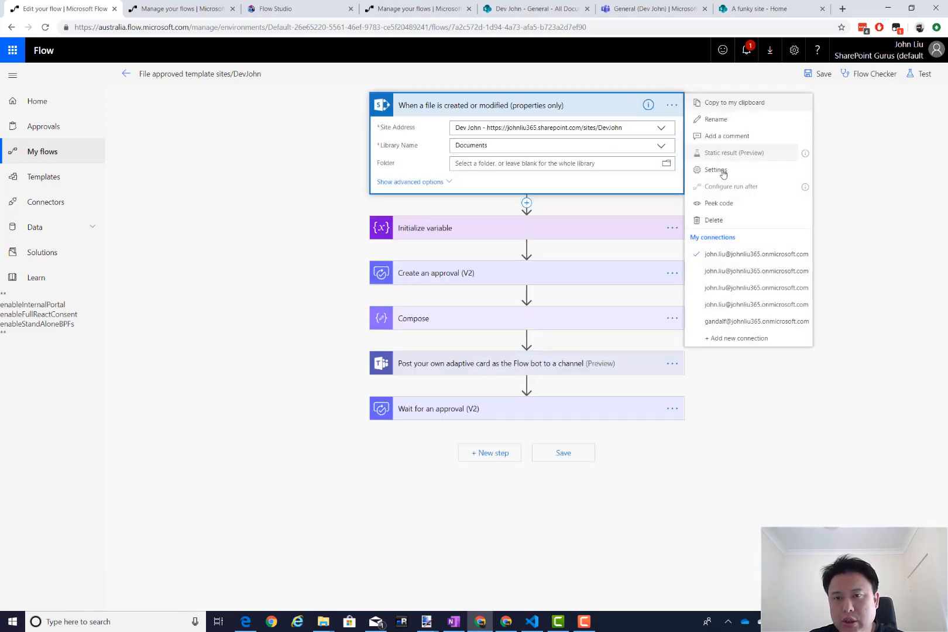
{"action": "left_click", "coordinate": [736, 208]}
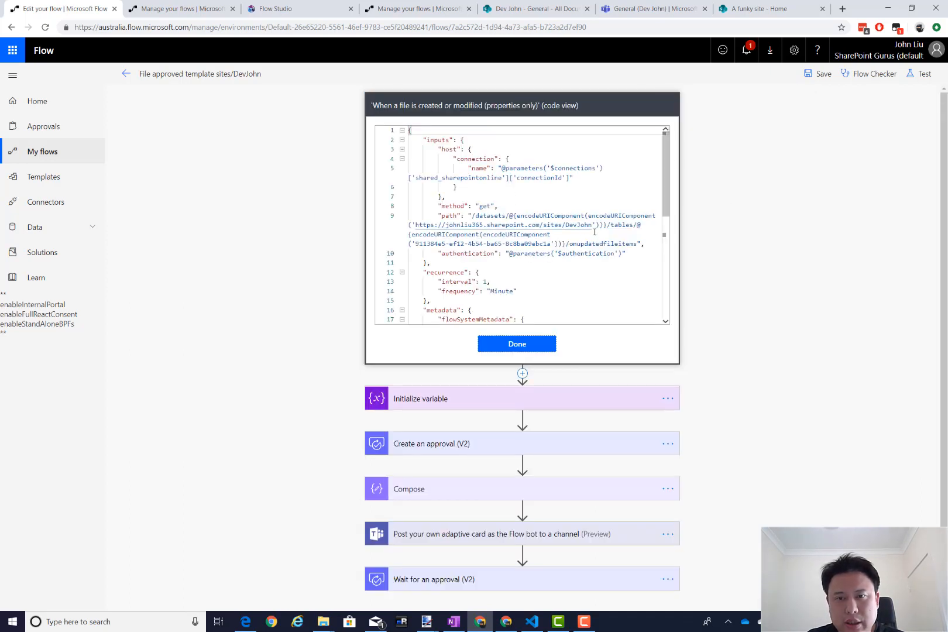
Examine the site URL and the library GUID in the path of the trigger's code.
{"action": "left_click_drag", "start_coordinate": [592, 225], "coordinate": [419, 225]}
{"action": "left_click_drag", "start_coordinate": [551, 244], "coordinate": [415, 244]}
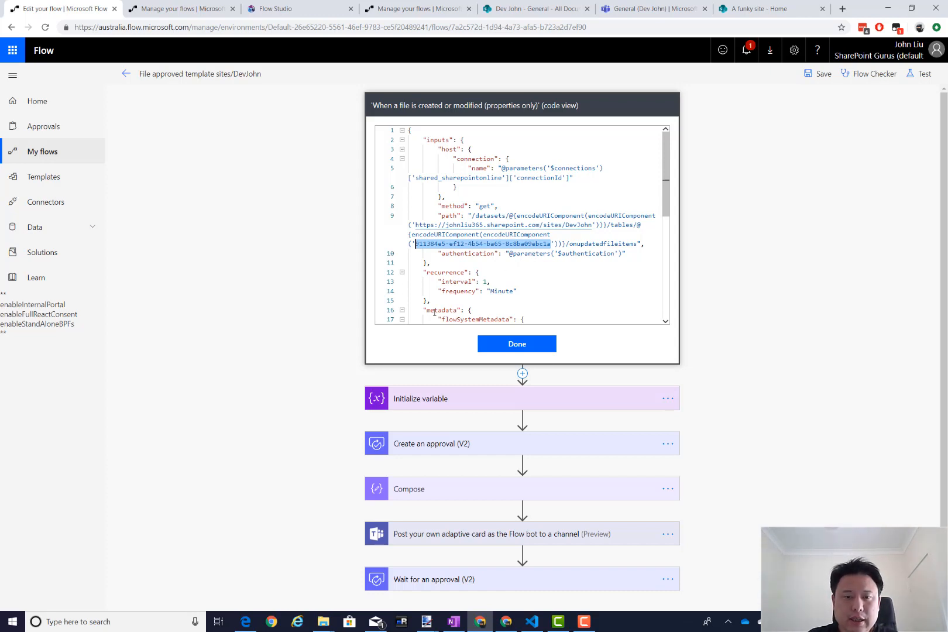
{"action": "left_click", "coordinate": [326, 325]}
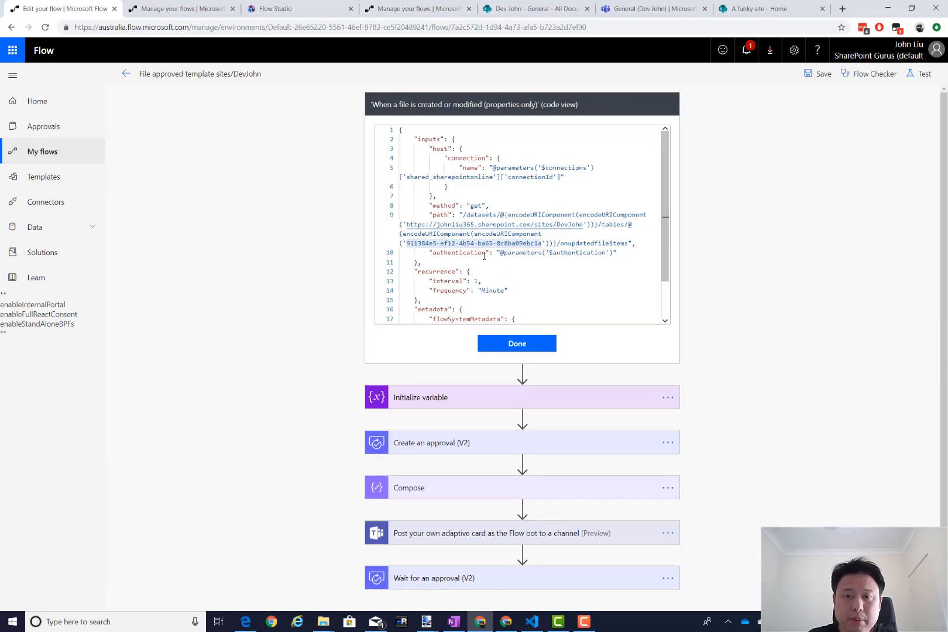
{"action": "left_click", "coordinate": [425, 261]}
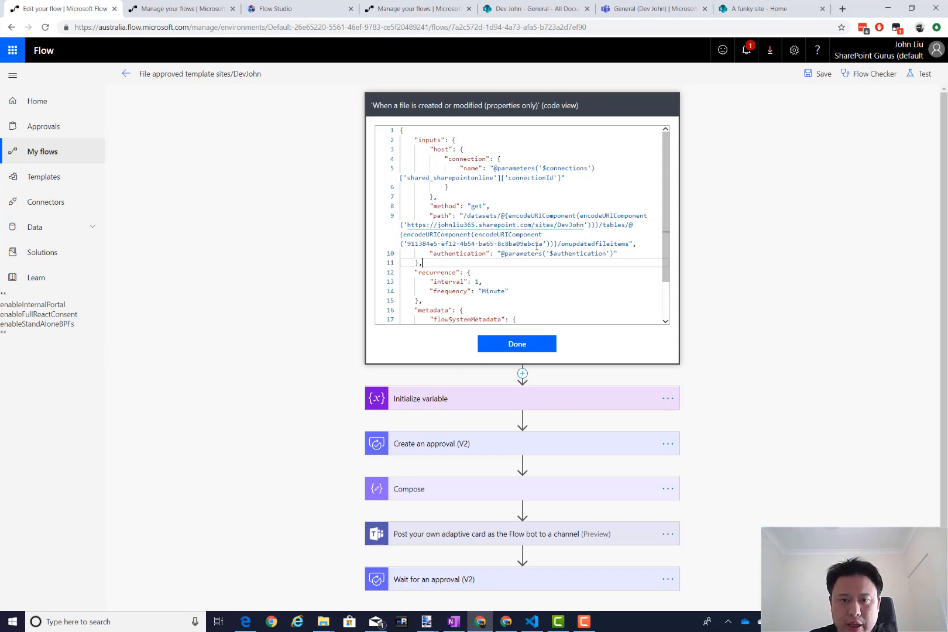
Copy the library GUID 911384e5-ef12-4b54-ba65-8c8ba09ebc1a from the trigger code into a new Notepad document.
{"action": "left_click_drag", "start_coordinate": [543, 245], "coordinate": [417, 248]}
{"action": "key", "text": "ctrl+c"}
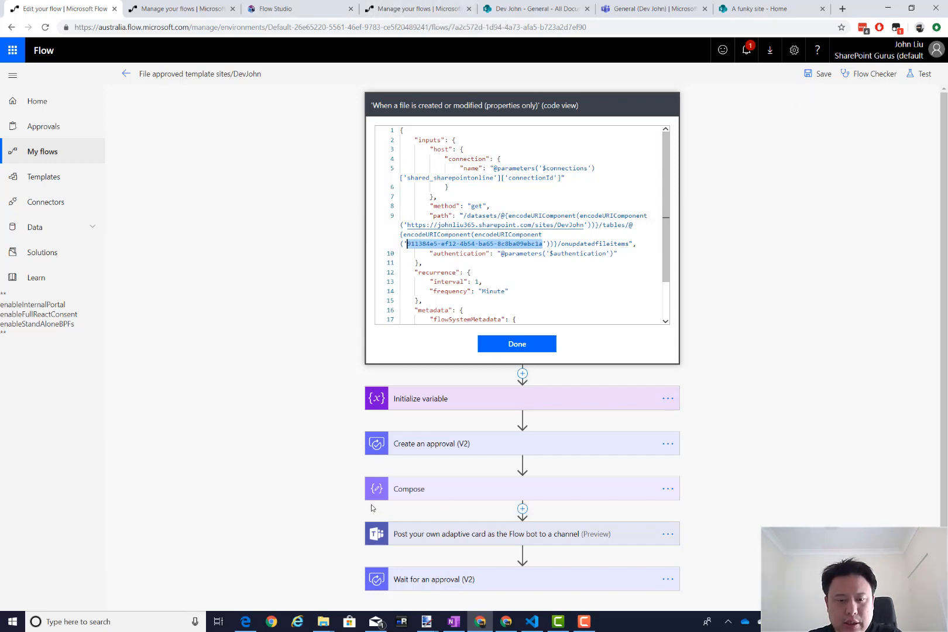
{"action": "key", "text": "super"}
{"action": "type", "text": "notepa"}
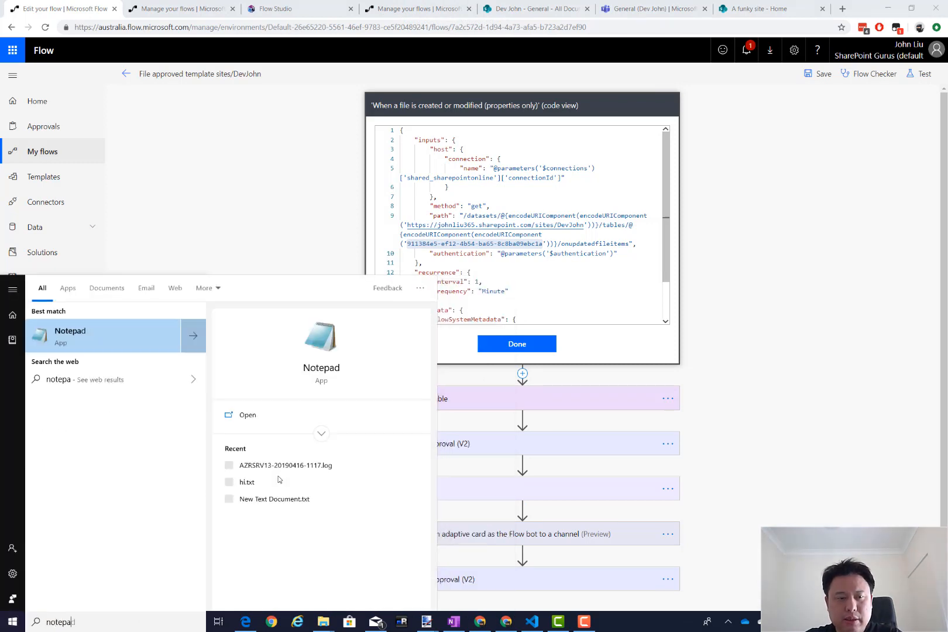
{"action": "key", "text": "Return"}
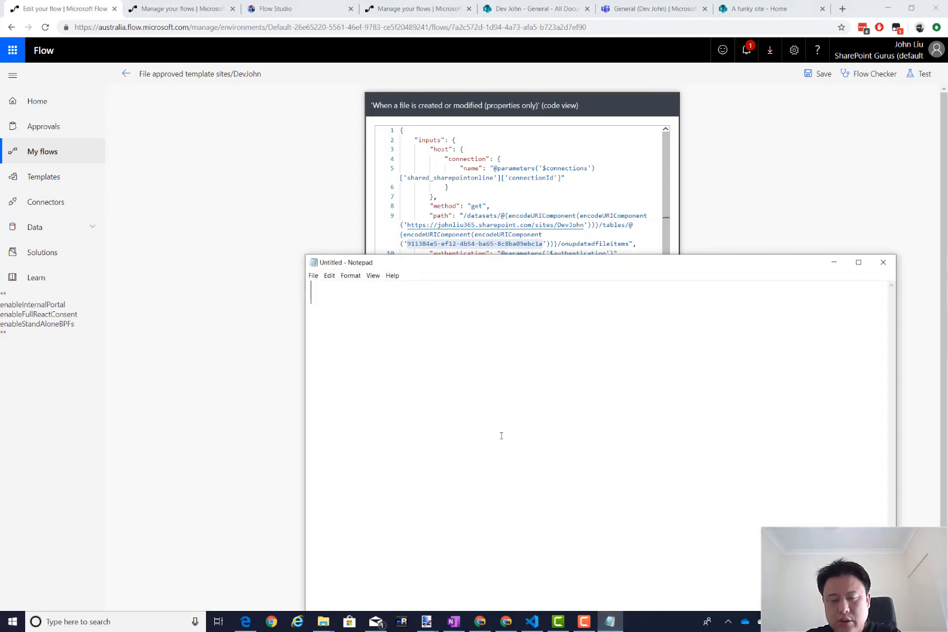
{"action": "key", "text": "ctrl+v"}
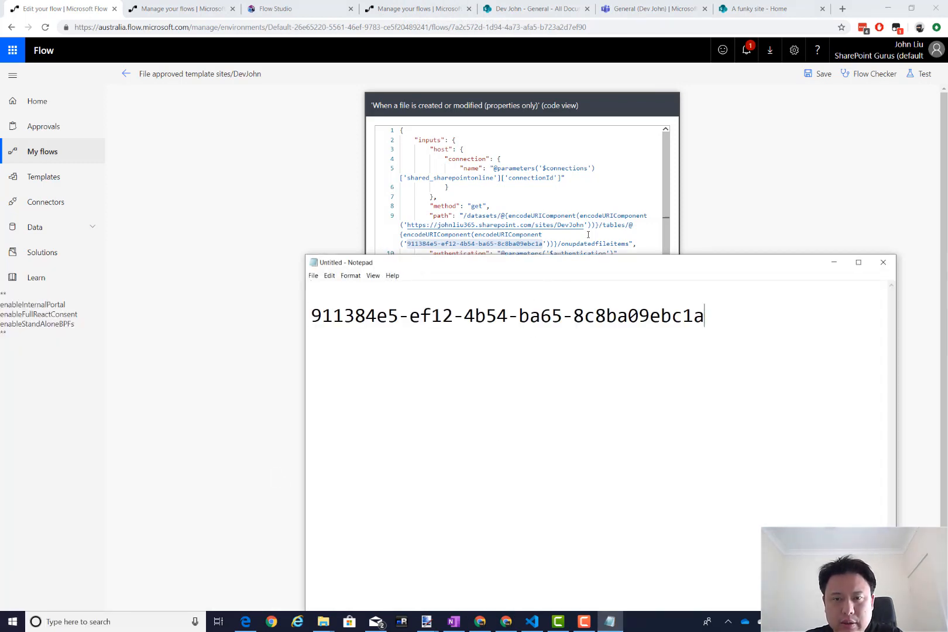
Copy the sites/DevJohn site URL from the trigger code into Notepad, on the line above the library GUID.
{"action": "left_click", "coordinate": [585, 226]}
{"action": "left_click_drag", "start_coordinate": [584, 226], "coordinate": [403, 224]}
{"action": "key", "text": "ctrl+c"}
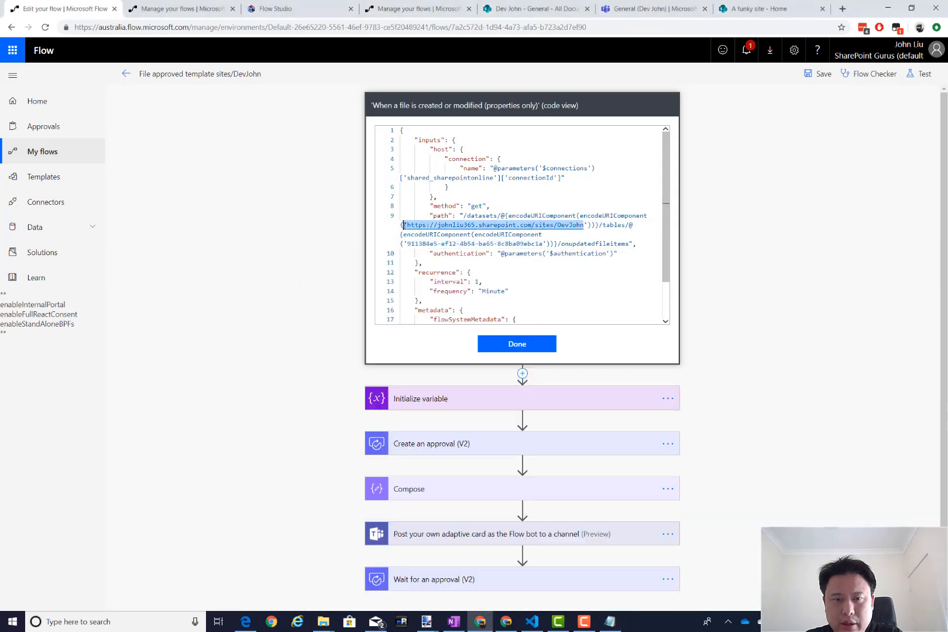
{"action": "key", "text": "alt+Tab"}
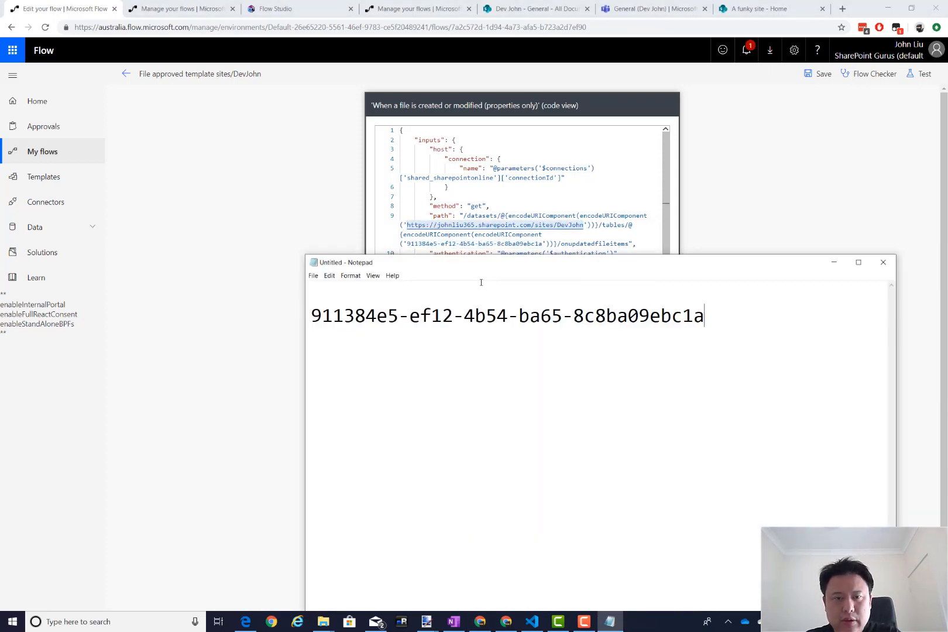
{"action": "key", "text": "ctrl+v"}
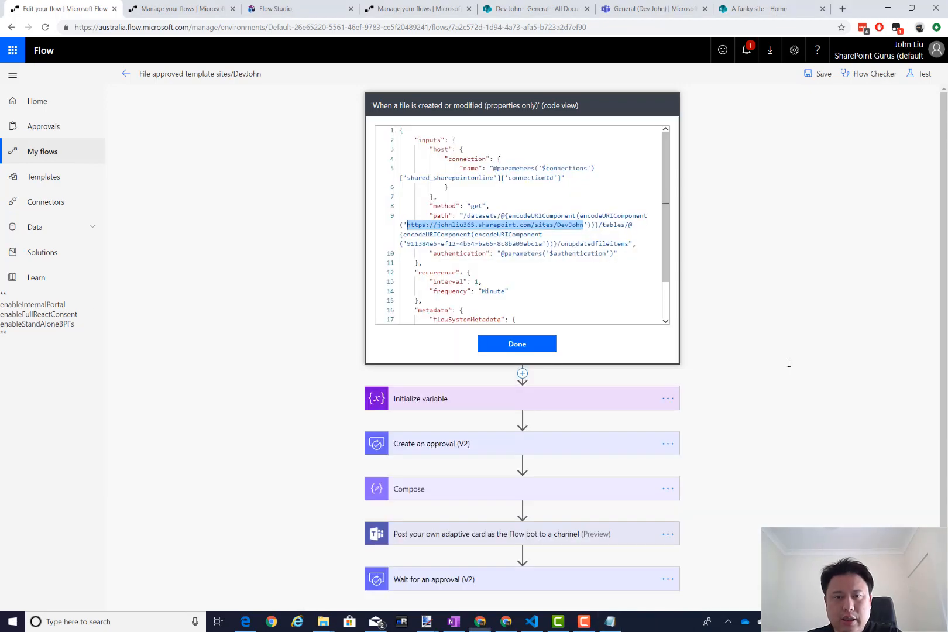
Close the trigger's code view and set its site address to "A funky site" and its library to Documents.
{"action": "key", "text": "alt+Tab"}
{"action": "left_click", "coordinate": [515, 343]}
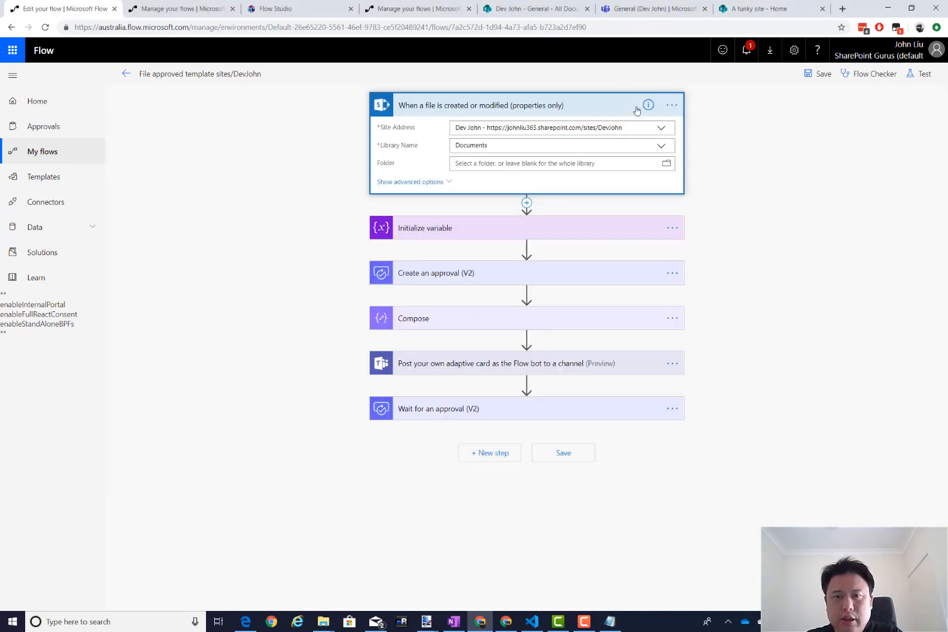
{"action": "left_click", "coordinate": [661, 128]}
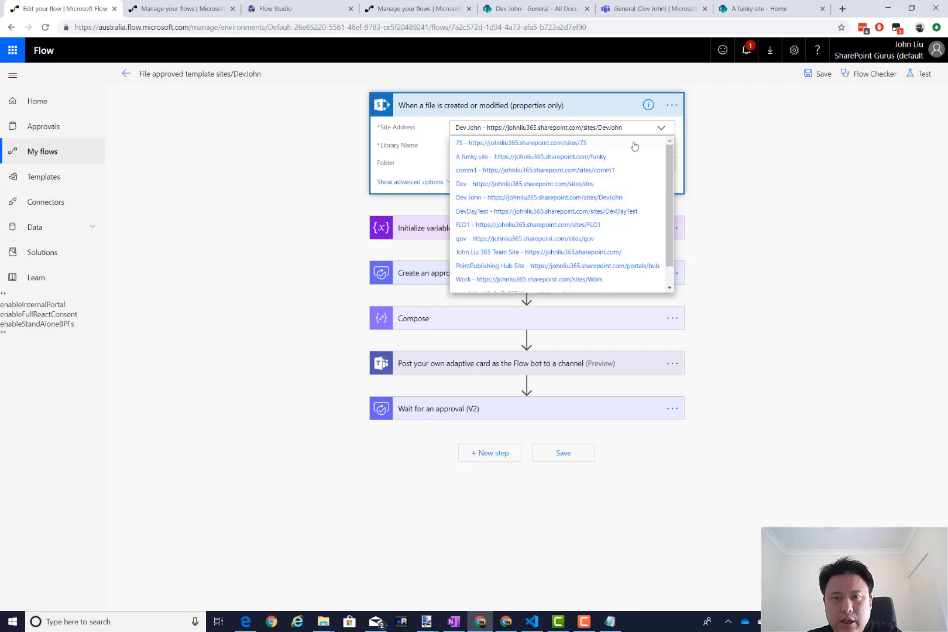
{"action": "left_click", "coordinate": [609, 159]}
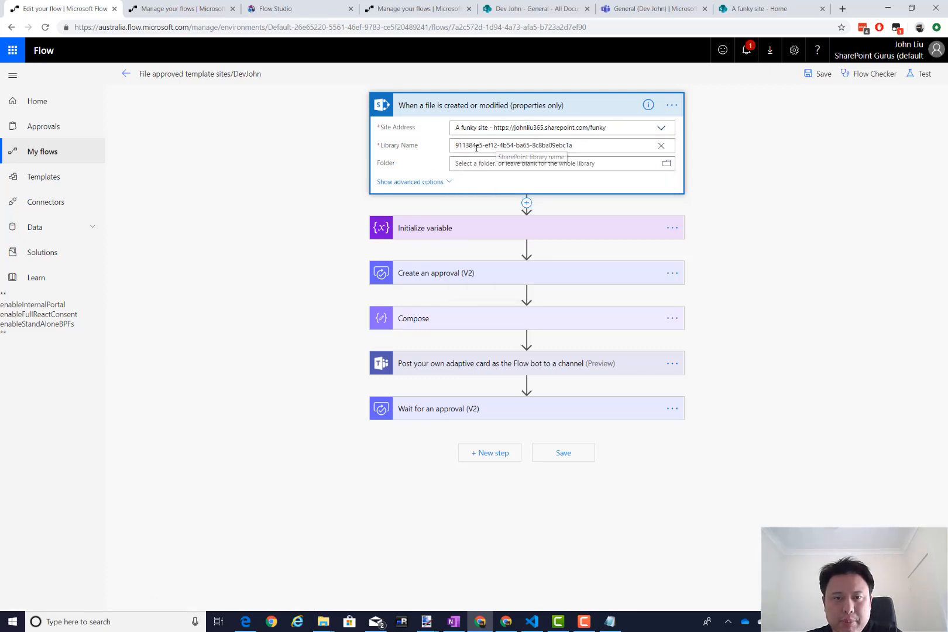
{"action": "key", "text": "alt+Tab"}
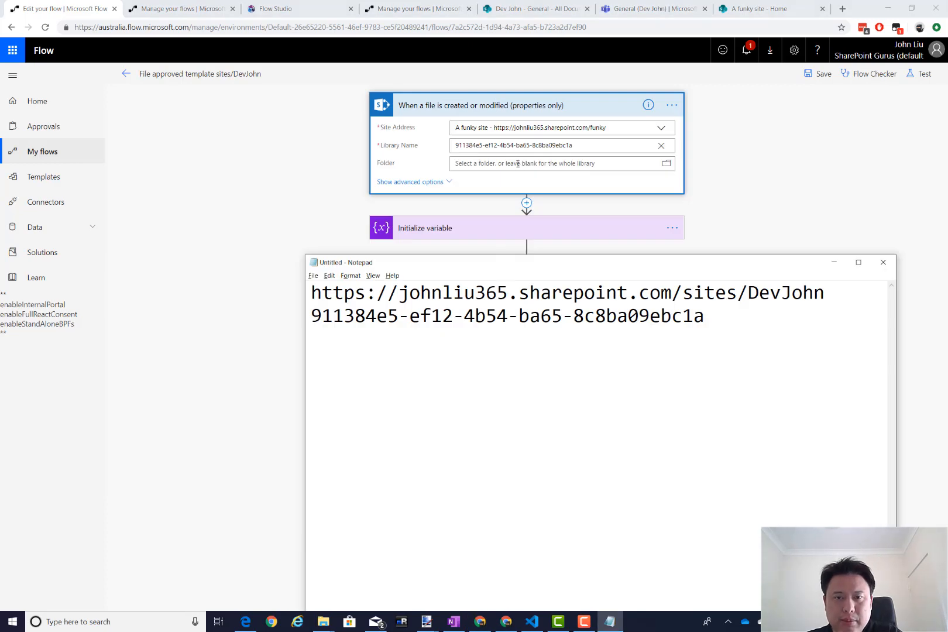
{"action": "key", "text": "alt+Tab"}
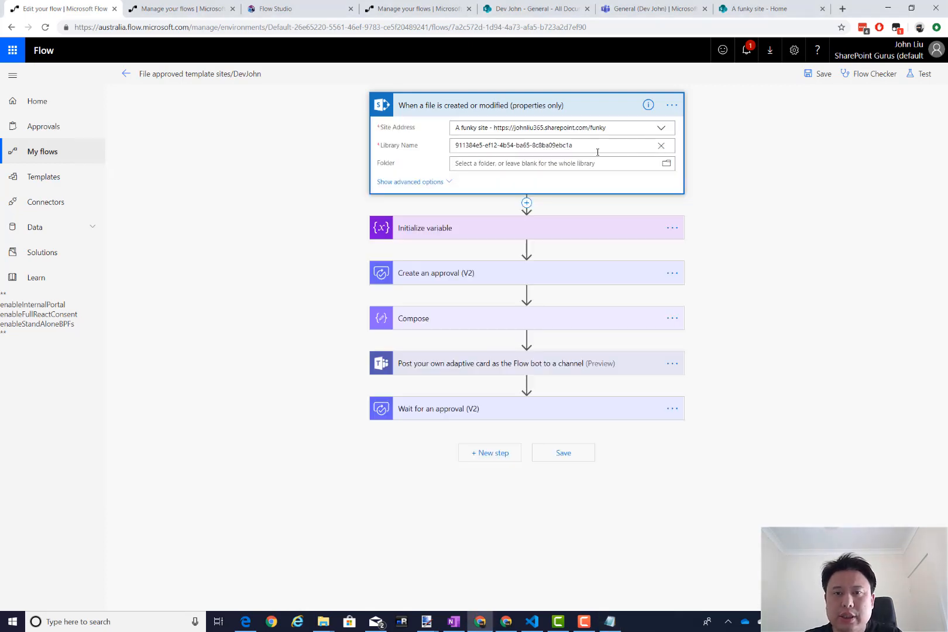
{"action": "left_click", "coordinate": [661, 147]}
{"action": "left_click", "coordinate": [555, 166]}
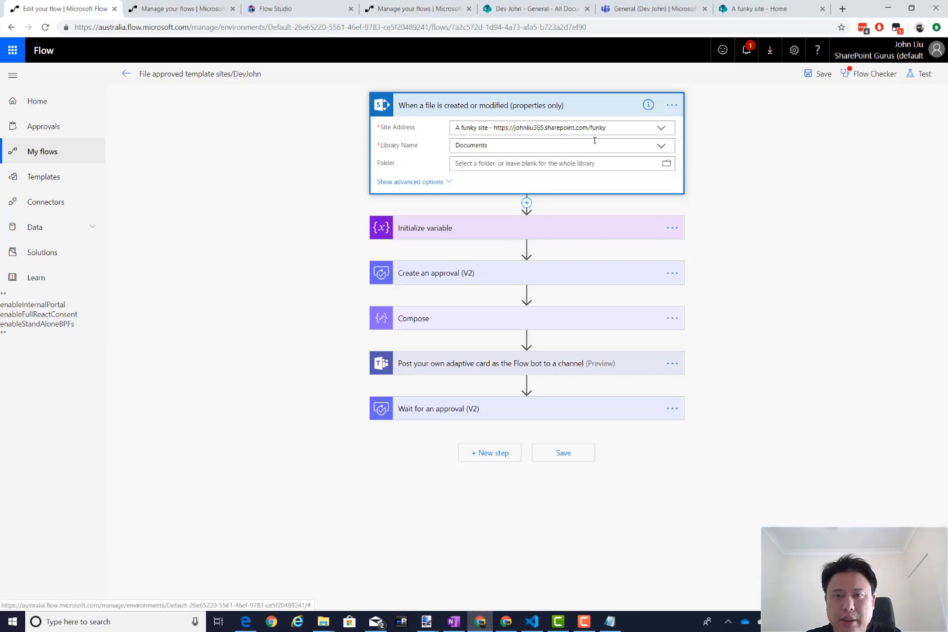
Peek at the trigger's code and copy the funky site's URL into Notepad below the source site's values.
{"action": "left_click", "coordinate": [671, 105]}
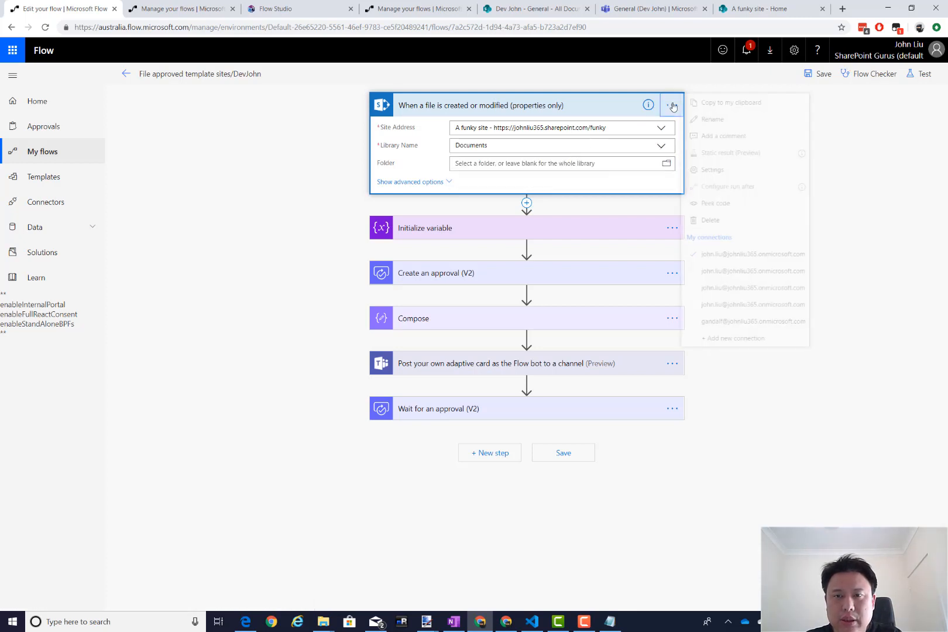
{"action": "left_click", "coordinate": [717, 202]}
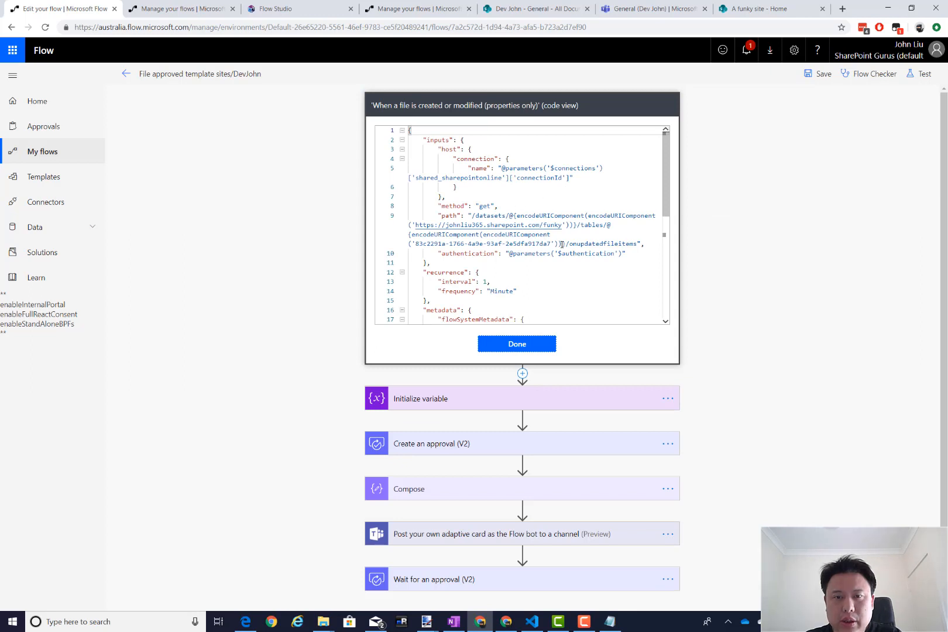
{"action": "left_click_drag", "start_coordinate": [563, 224], "coordinate": [416, 223]}
{"action": "key", "text": "ctrl+c"}
{"action": "key", "text": "alt+Tab"}
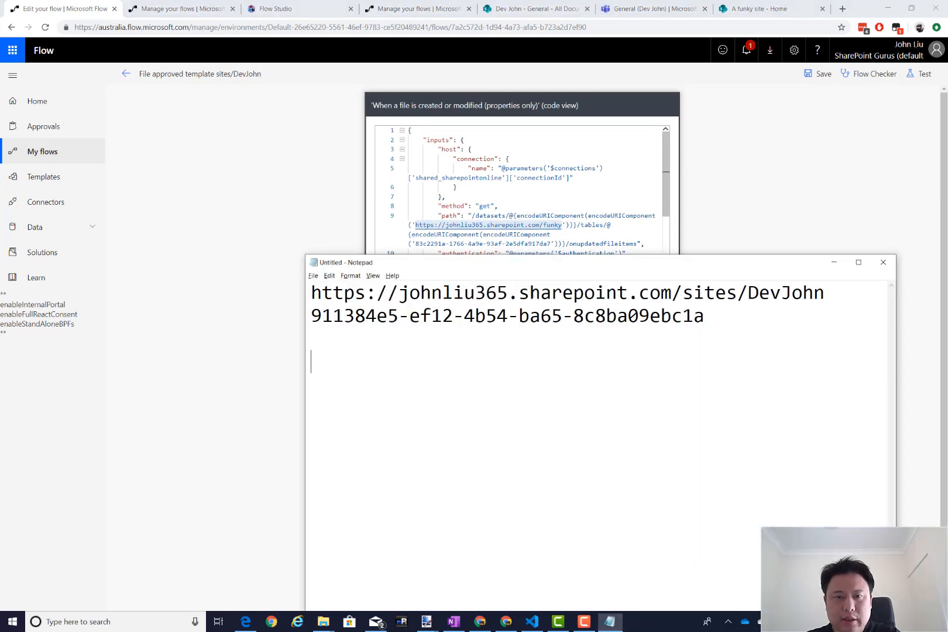
{"action": "key", "text": "ctrl+v"}
{"action": "key", "text": "alt+Tab"}
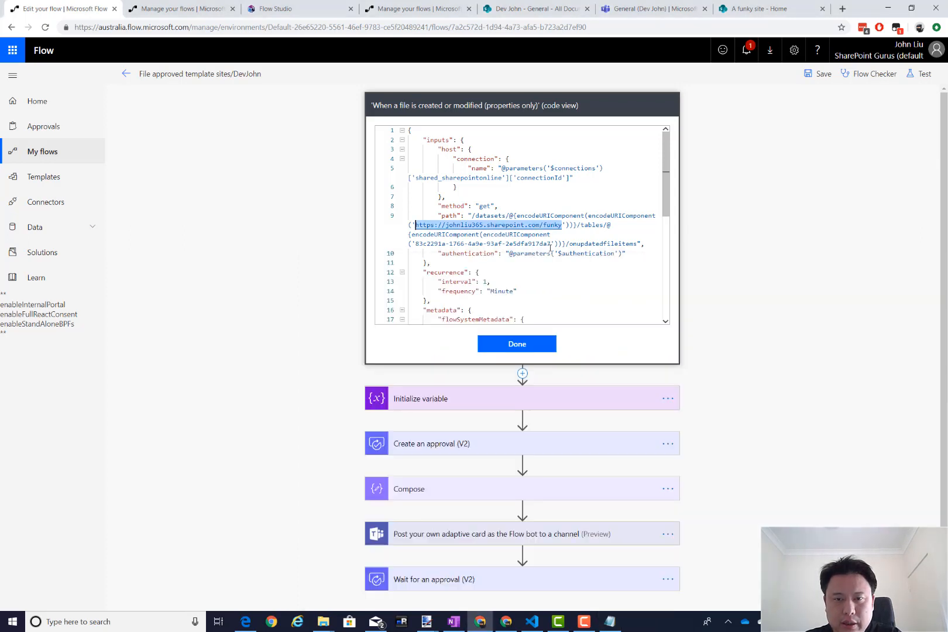
Copy the funky site's library GUID 83c2291a-1766-4a9e-93af-2e5dfa917da7 from the trigger code into Notepad under its URL.
{"action": "left_click_drag", "start_coordinate": [550, 243], "coordinate": [415, 243]}
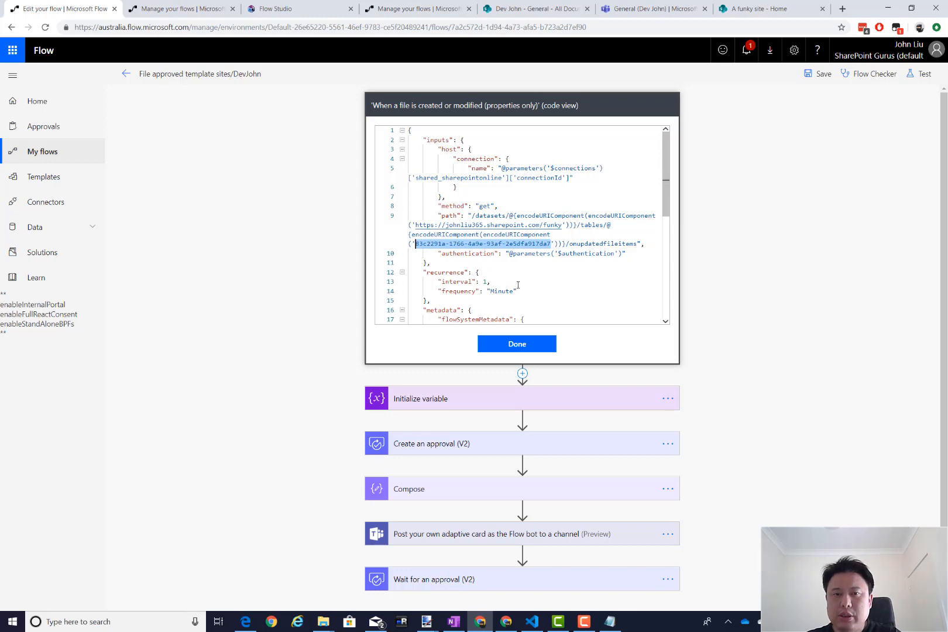
{"action": "key", "text": "ctrl+c"}
{"action": "key", "text": "alt+Tab"}
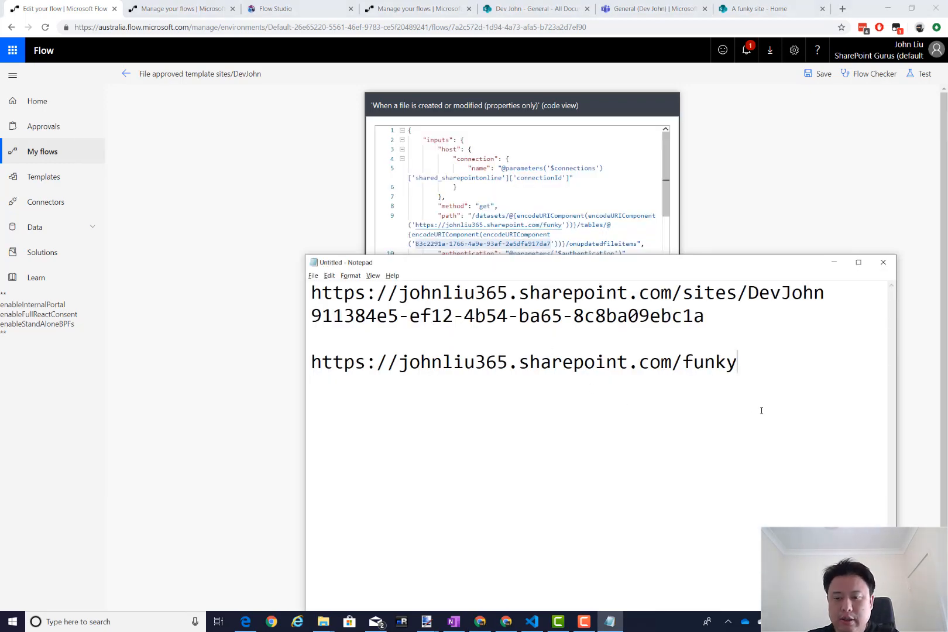
{"action": "key", "text": "ctrl+v"}
{"action": "key", "text": "Return"}
{"action": "key", "text": "Return"}
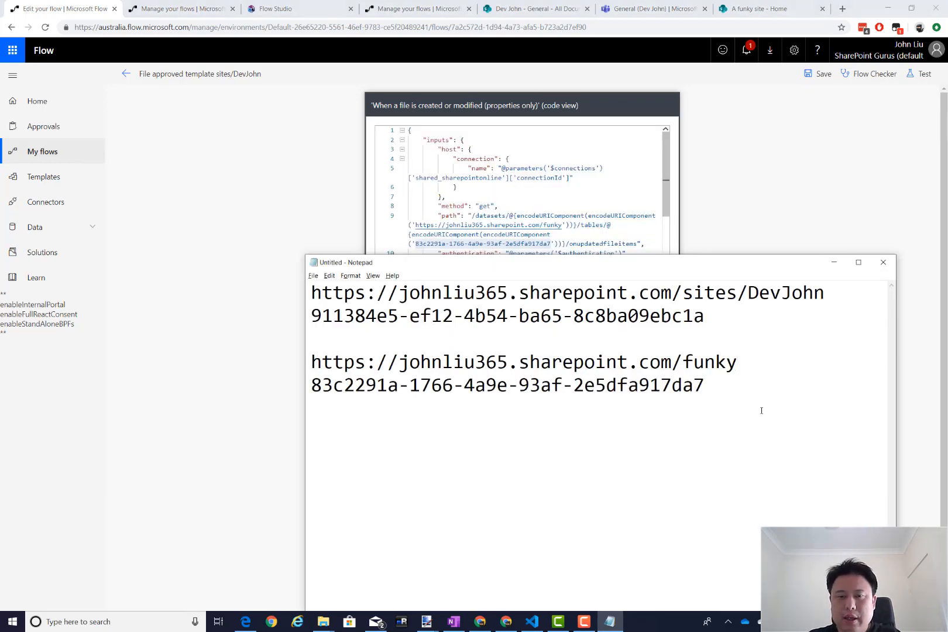
Leave the source flow's editor in Microsoft Flow and discard the unsaved trigger changes.
{"action": "key", "text": "alt+Tab"}
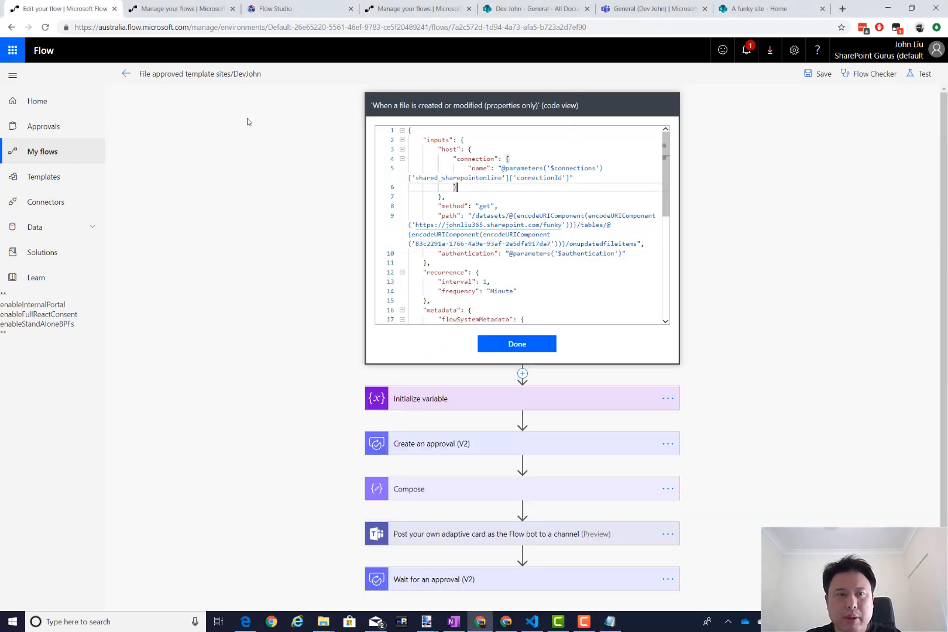
{"action": "left_click", "coordinate": [125, 74]}
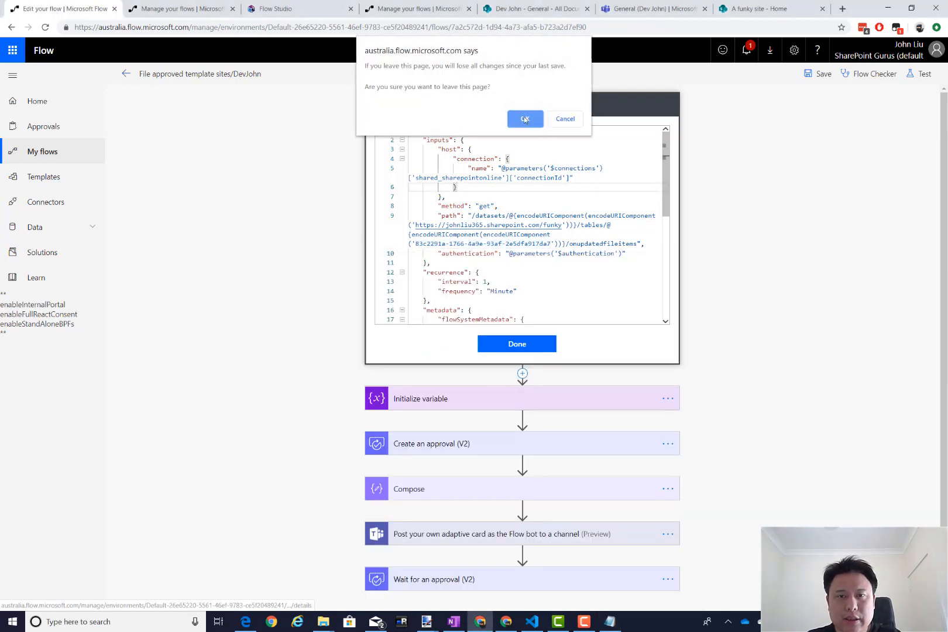
{"action": "left_click", "coordinate": [524, 119]}
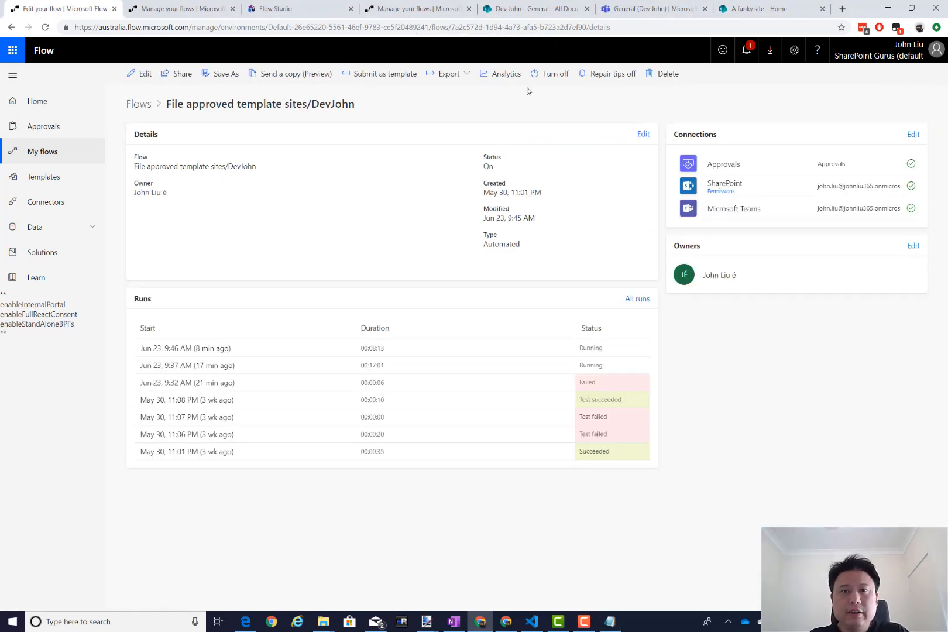
In Flow Studio, replace the destination of the URL text mapping with the /funky site URL noted in Notepad.
{"action": "left_click", "coordinate": [293, 11]}
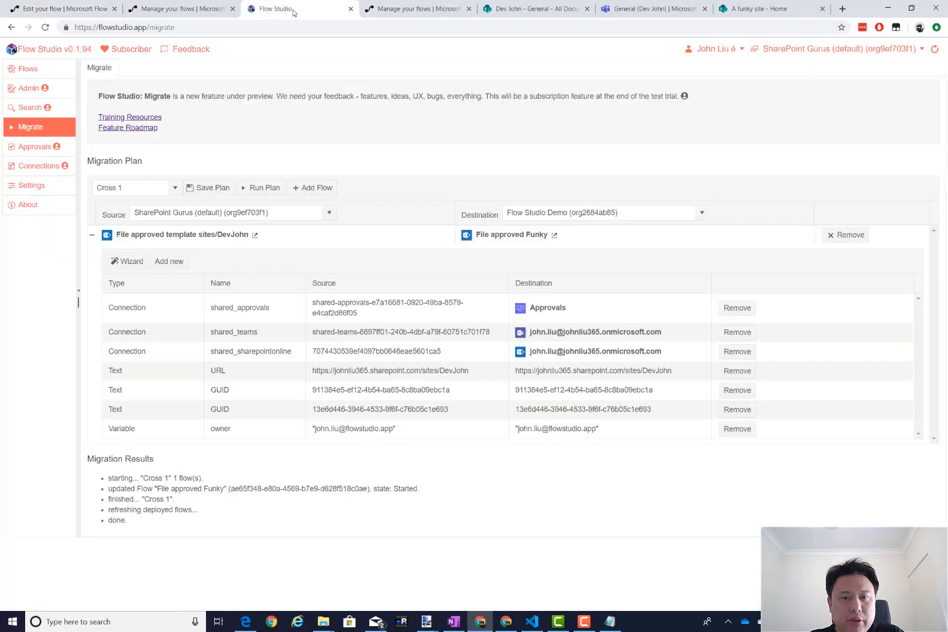
{"action": "key", "text": "alt+Tab"}
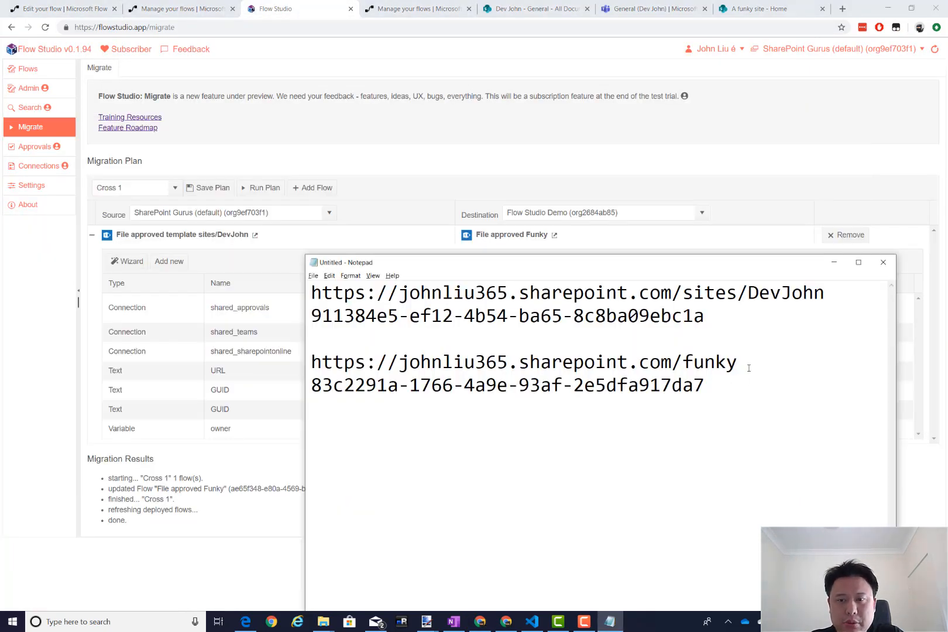
{"action": "left_click_drag", "start_coordinate": [738, 363], "coordinate": [310, 358]}
{"action": "key", "text": "alt+Tab"}
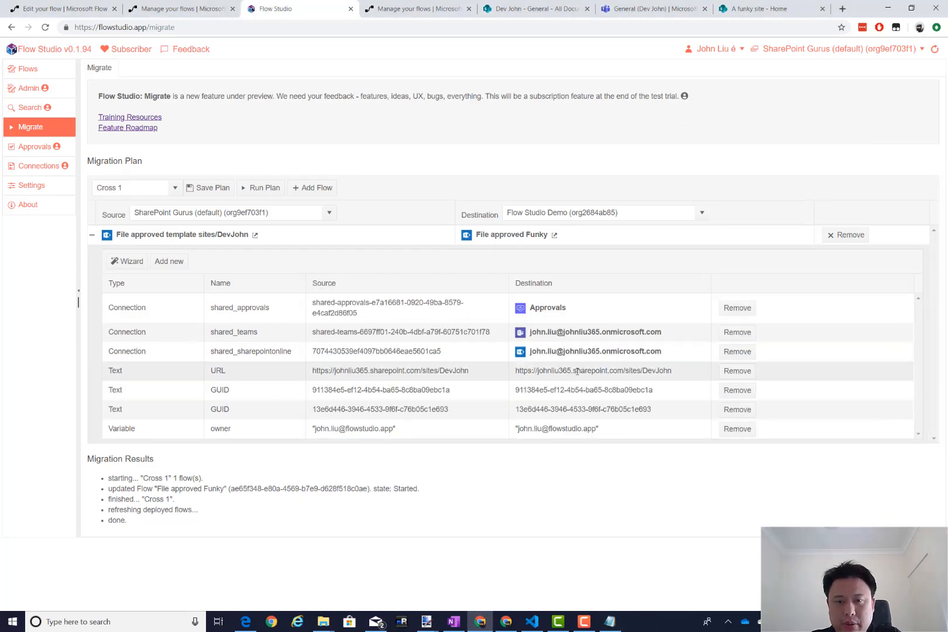
{"action": "left_click", "coordinate": [678, 371]}
{"action": "left_click_drag", "start_coordinate": [679, 371], "coordinate": [503, 379]}
{"action": "key", "text": "ctrl+v"}
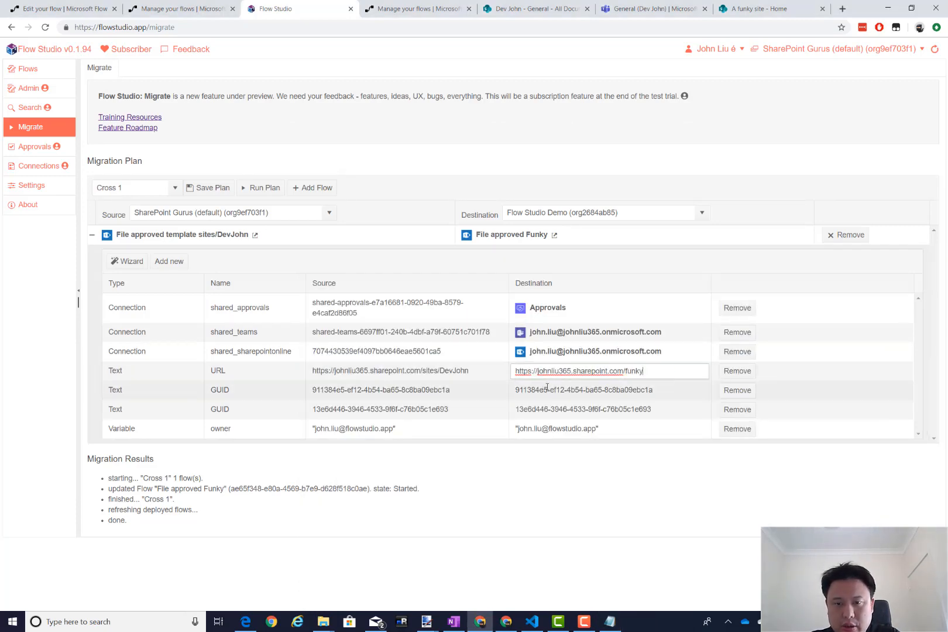
Set the destination of the 911384e5 GUID text mapping to the funky library's GUID 83c2291a-1766-4a9e-93af-2e5dfa917da7 from Notepad.
{"action": "key", "text": "alt+Tab"}
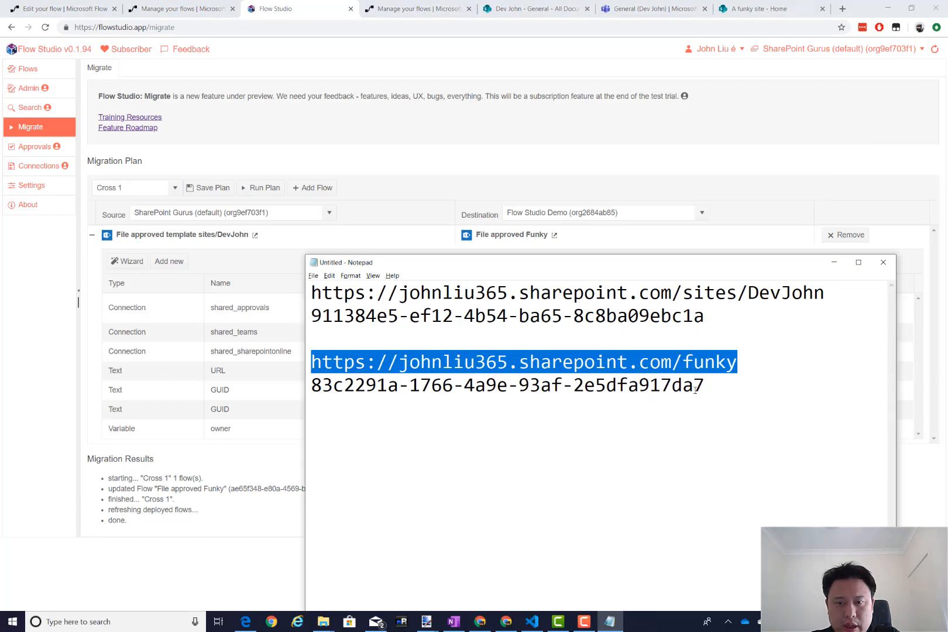
{"action": "left_click_drag", "start_coordinate": [704, 386], "coordinate": [343, 385]}
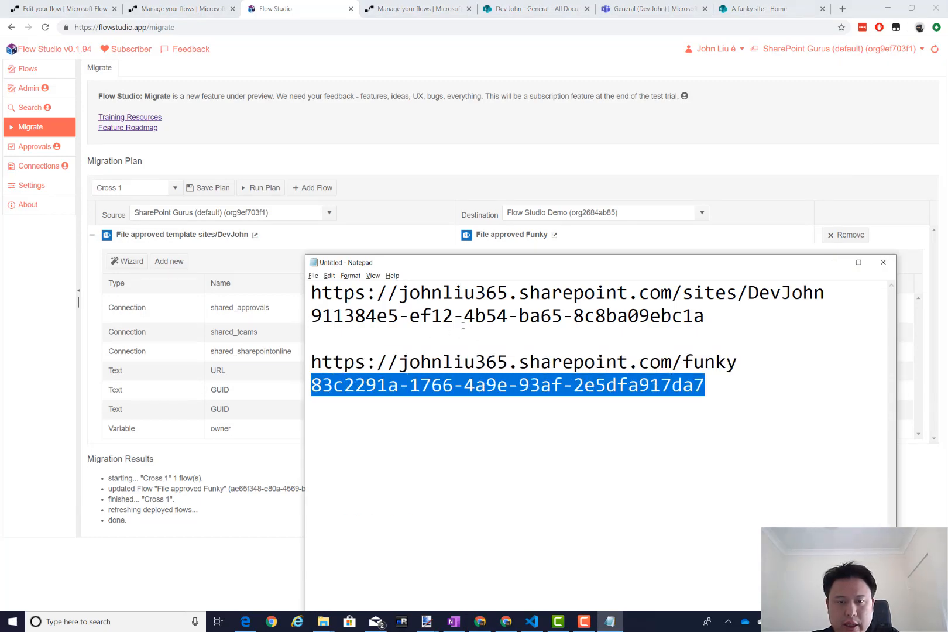
{"action": "key", "text": "alt+Tab"}
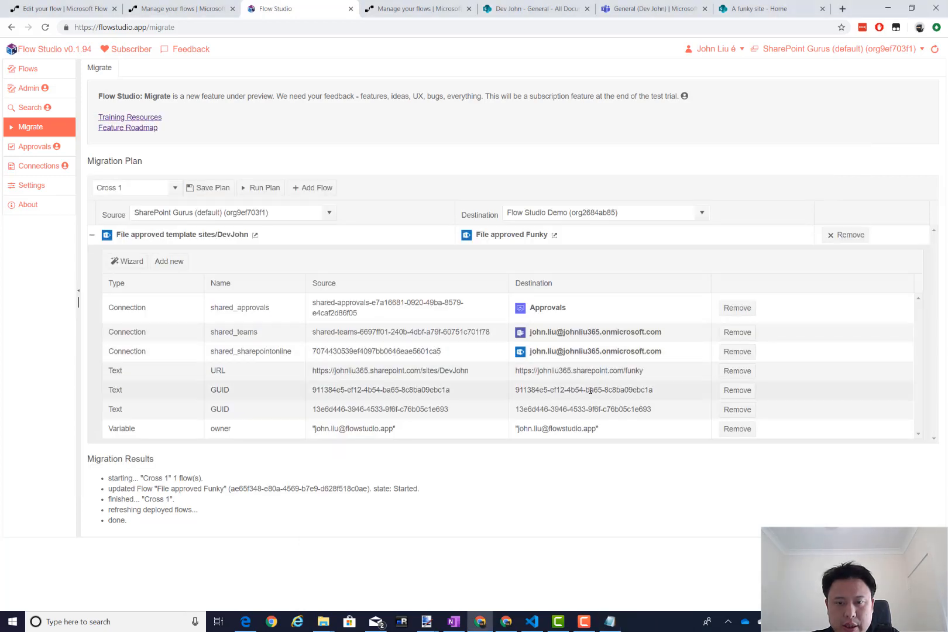
{"action": "left_click_drag", "start_coordinate": [666, 390], "coordinate": [486, 383]}
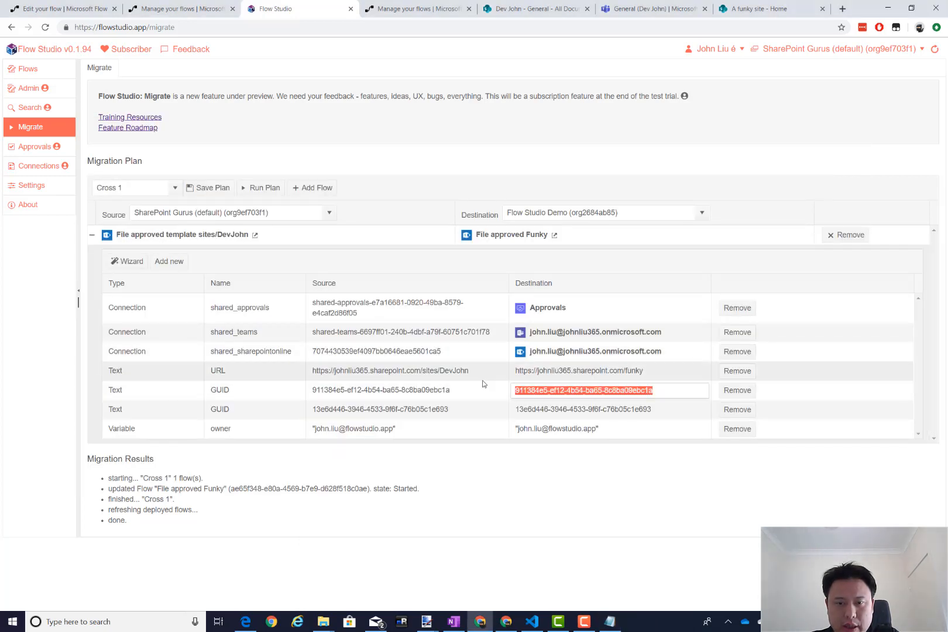
{"action": "type", "text": "83c2291a-1766-4a9e-93af-2e5dfa917da7"}
{"action": "left_click", "coordinate": [615, 462]}
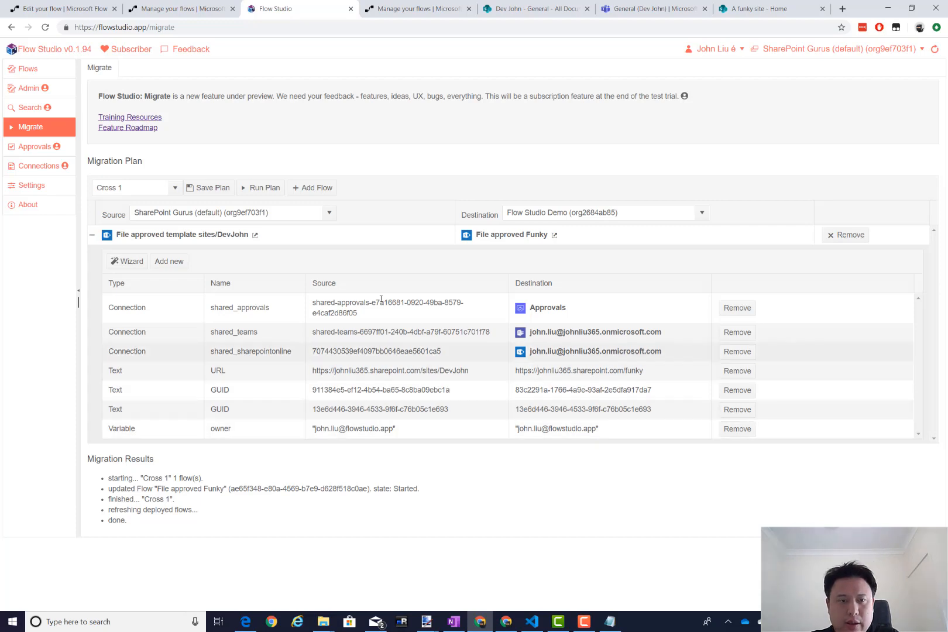
Run the Cross 1 plan again and open the migrated "File approved Funky" flow for editing in Microsoft Flow.
{"action": "left_click", "coordinate": [266, 188]}
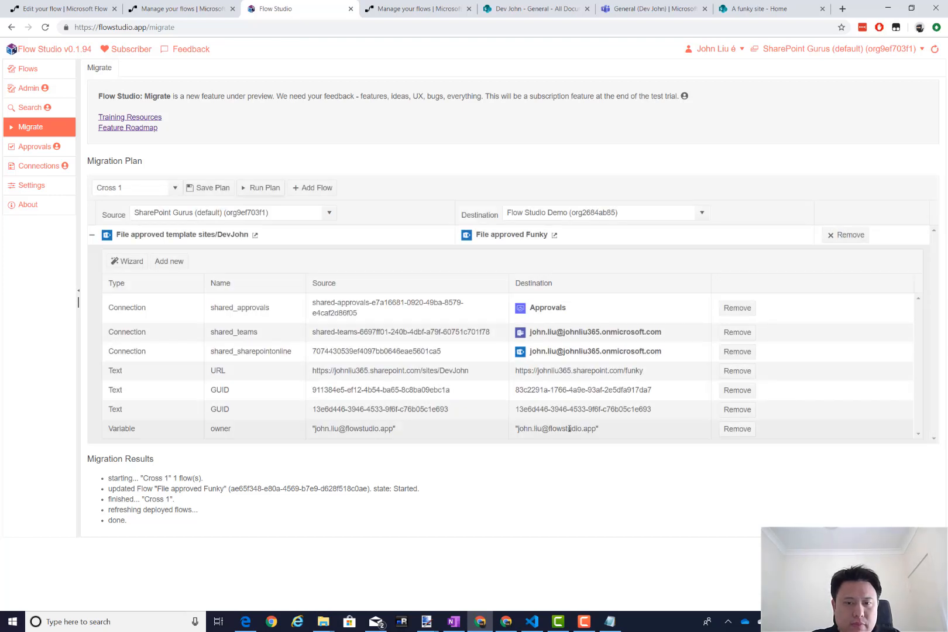
{"action": "left_click", "coordinate": [407, 8]}
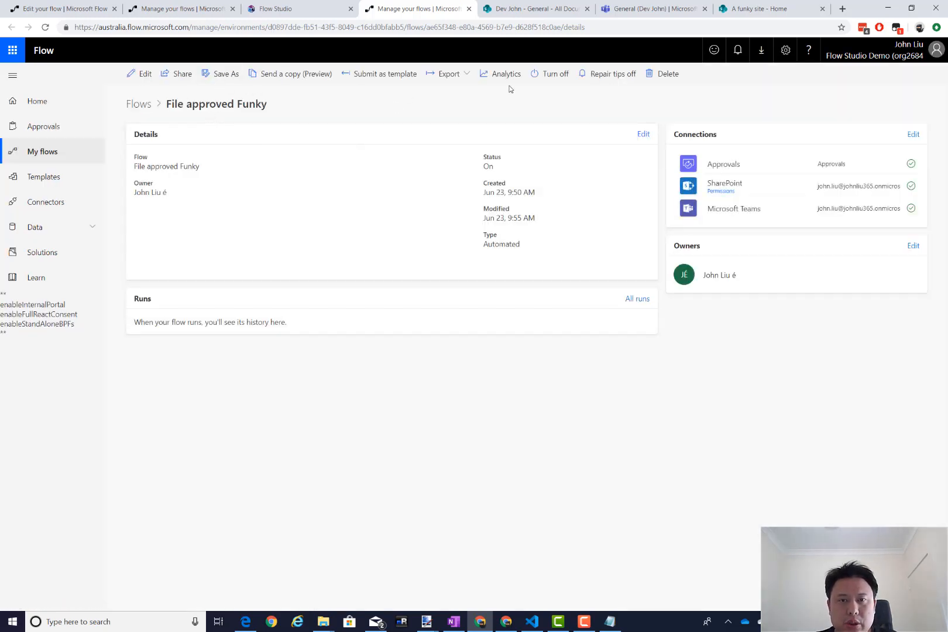
{"action": "left_click", "coordinate": [135, 76]}
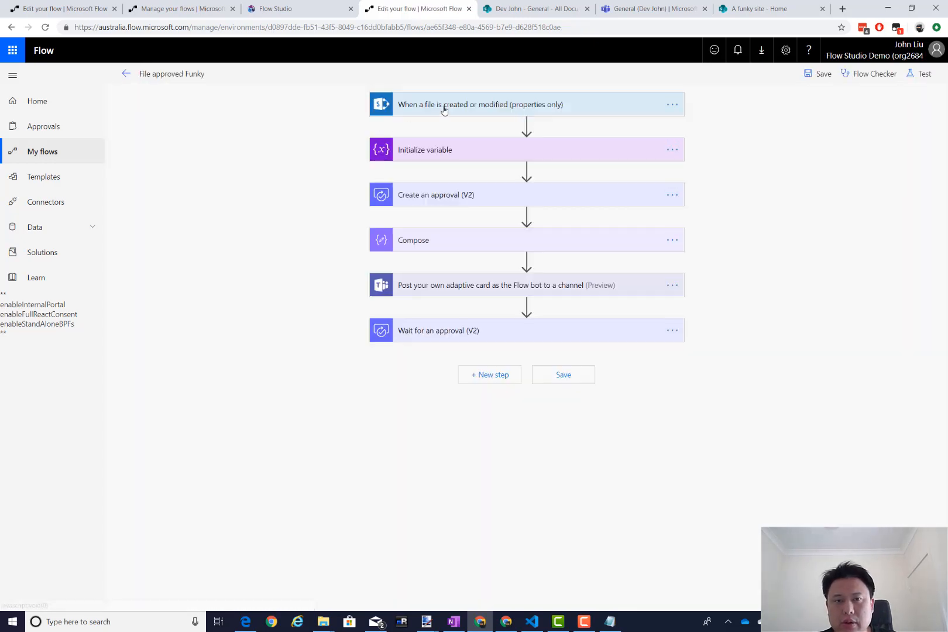
Inspect the site address and library in the migrated flow's "When a file is created or modified" trigger.
{"action": "left_click", "coordinate": [444, 107]}
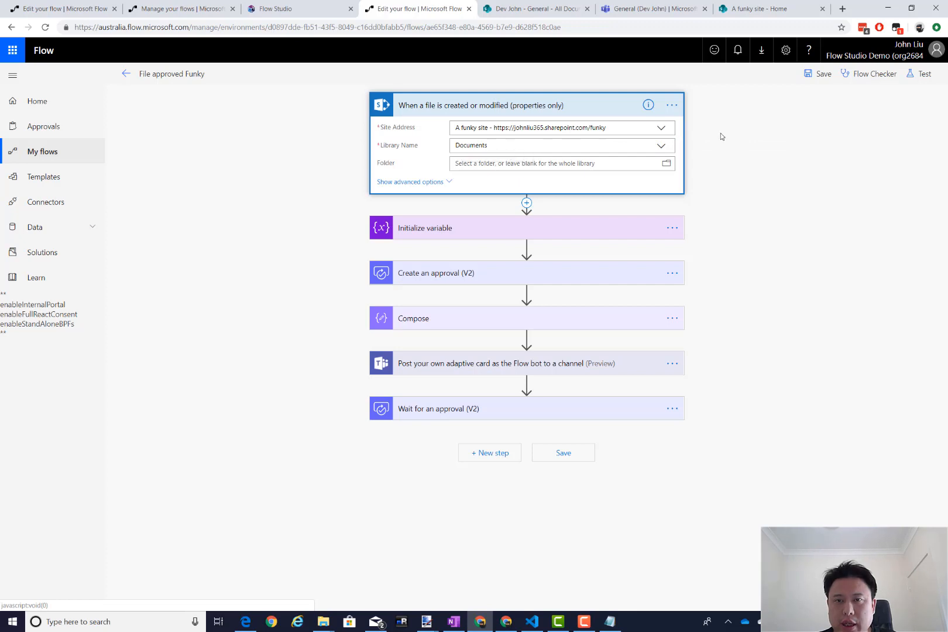
{"action": "left_click", "coordinate": [672, 105]}
{"action": "left_click", "coordinate": [714, 202]}
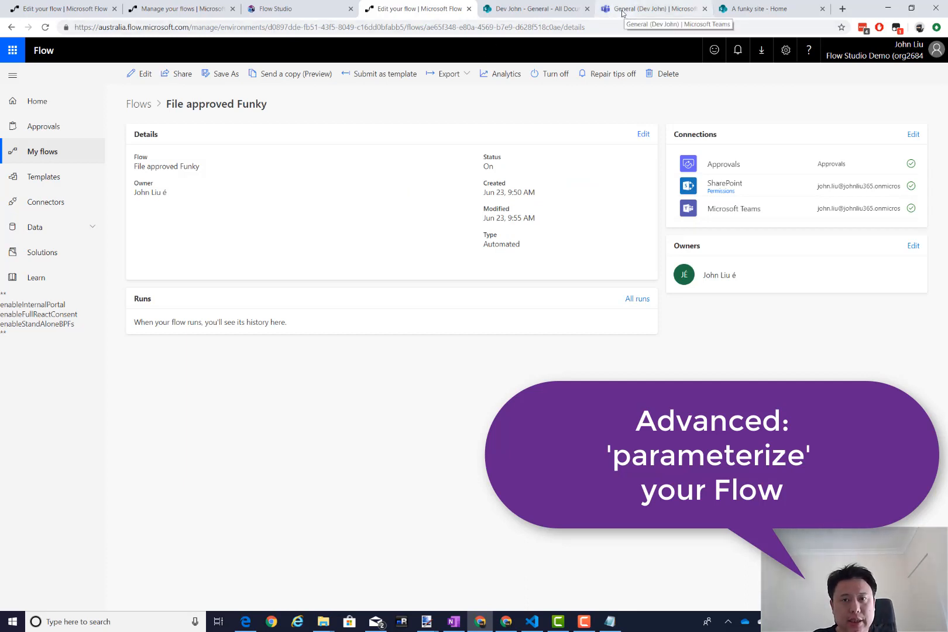
Open the source flow "File approved template sites/DevJohn" for editing in Microsoft Flow.
{"action": "left_click", "coordinate": [190, 11]}
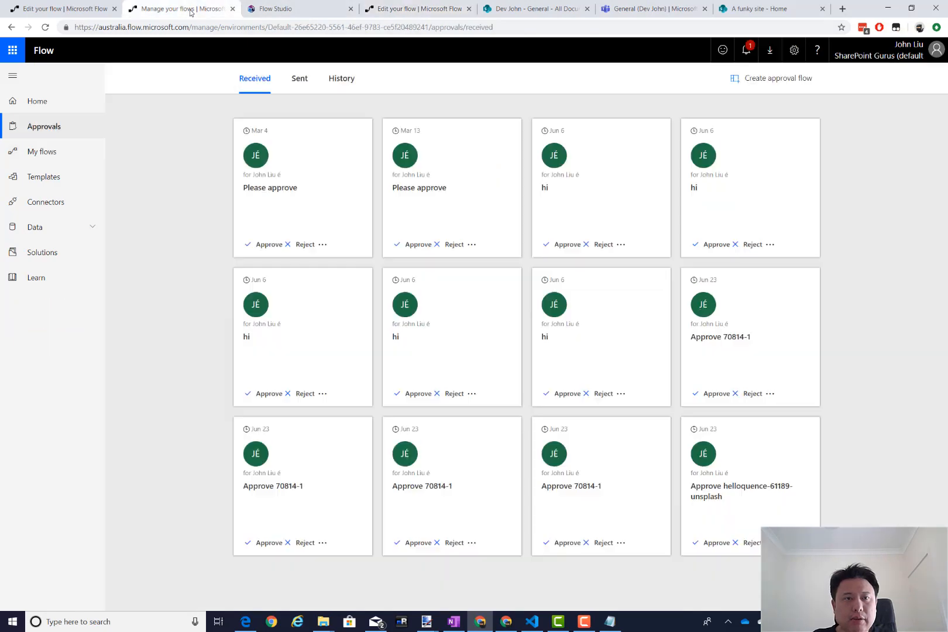
{"action": "left_click", "coordinate": [73, 10]}
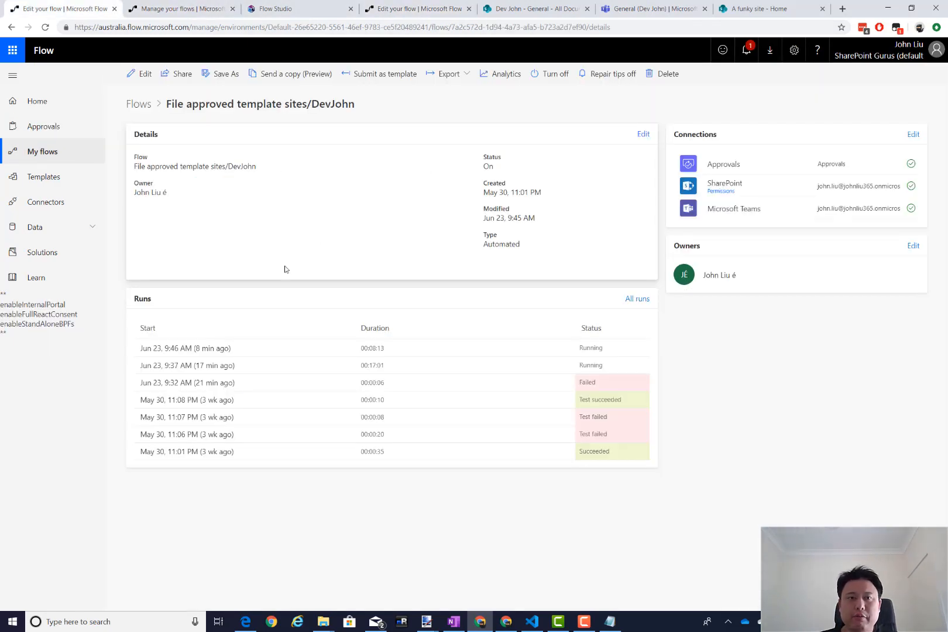
{"action": "left_click", "coordinate": [146, 75]}
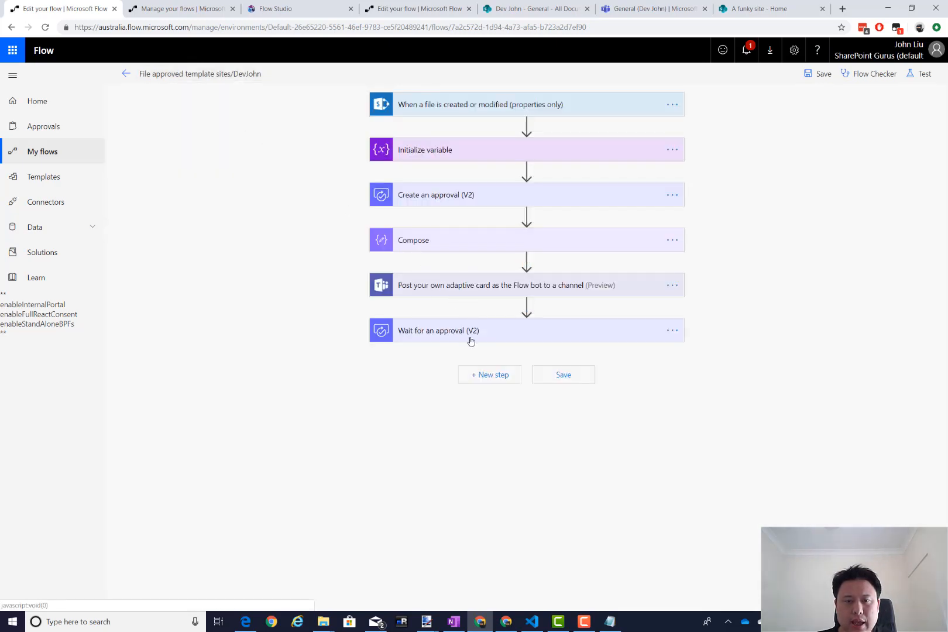
Peek at the code of the "Post your own adaptive card" Teams action and examine its groupId value.
{"action": "left_click", "coordinate": [579, 286]}
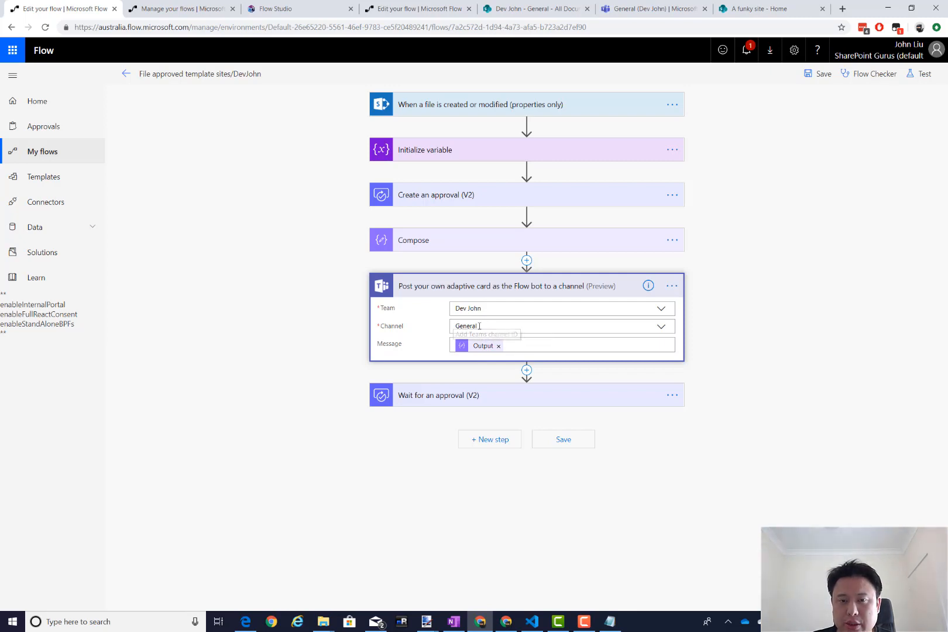
{"action": "left_click", "coordinate": [671, 286]}
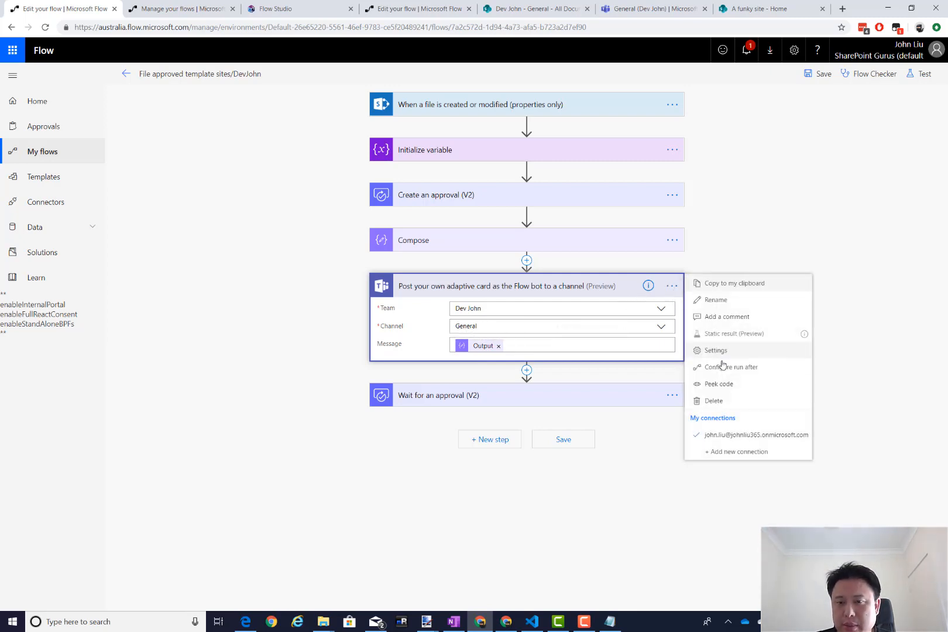
{"action": "left_click", "coordinate": [724, 386]}
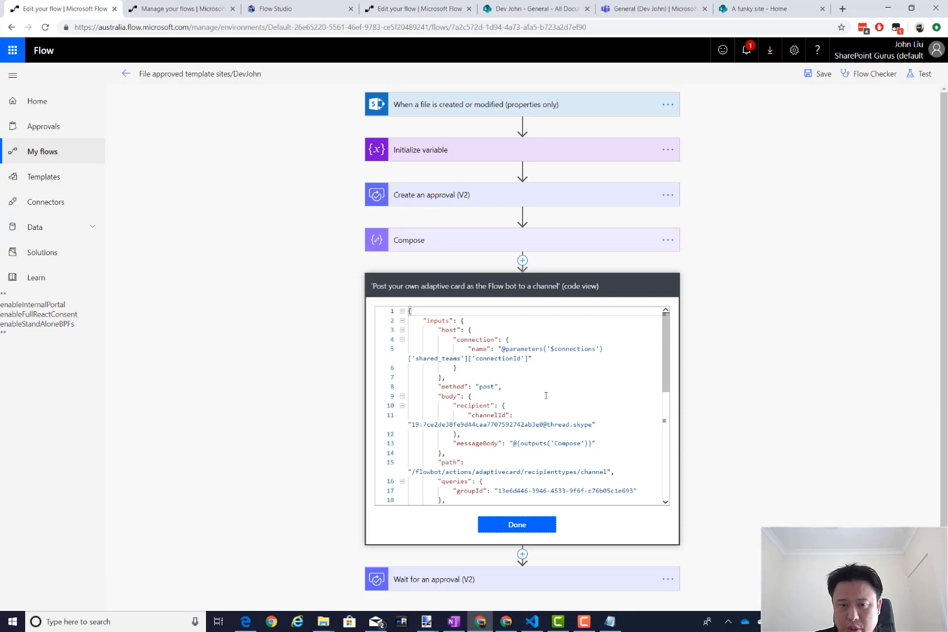
{"action": "scroll", "coordinate": [538, 395], "scroll_direction": "down", "scroll_amount": 2}
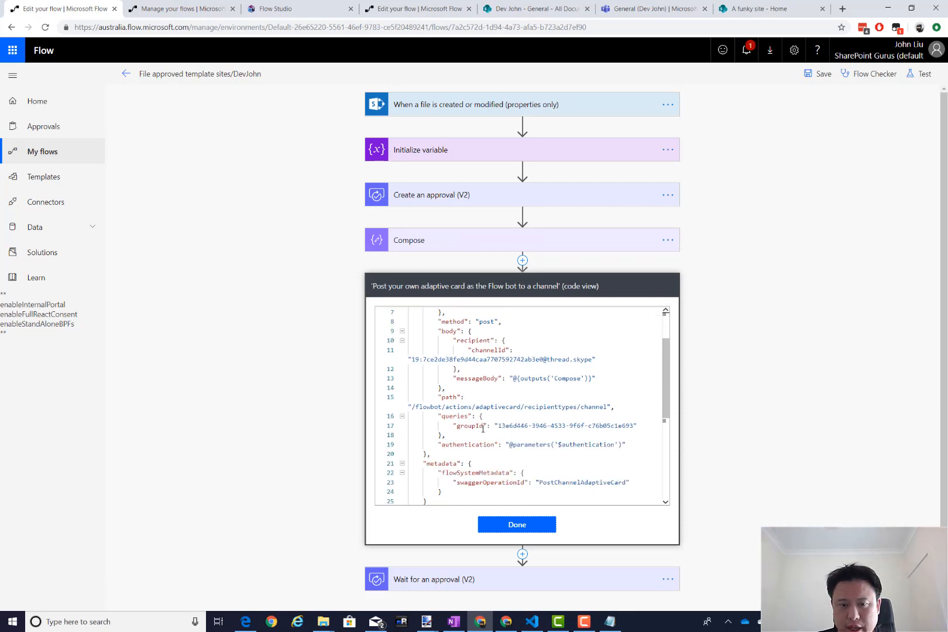
{"action": "left_click_drag", "start_coordinate": [452, 425], "coordinate": [494, 426]}
{"action": "left_click", "coordinate": [632, 426]}
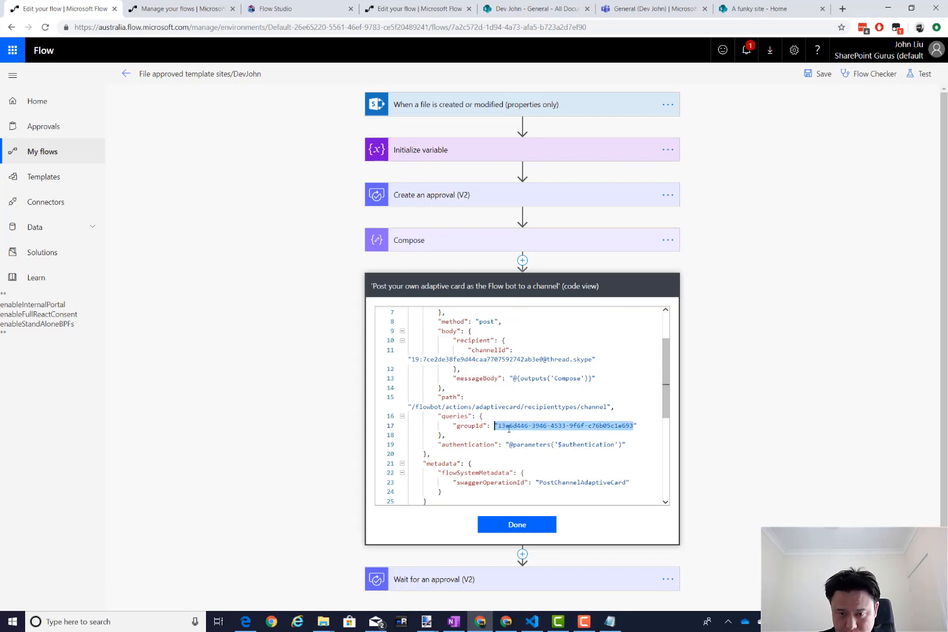
{"action": "left_click", "coordinate": [508, 426]}
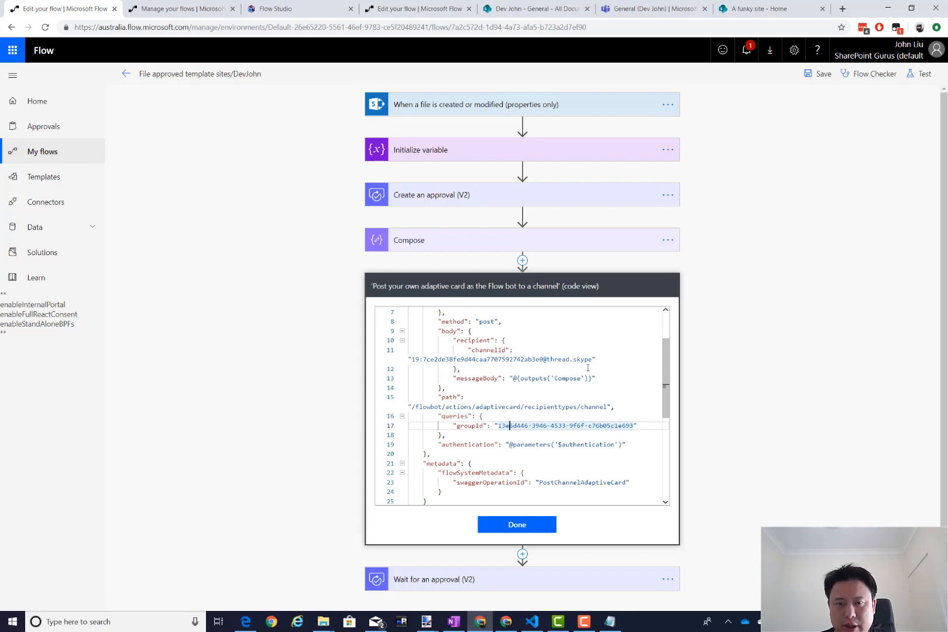
{"action": "left_click_drag", "start_coordinate": [592, 359], "coordinate": [412, 360]}
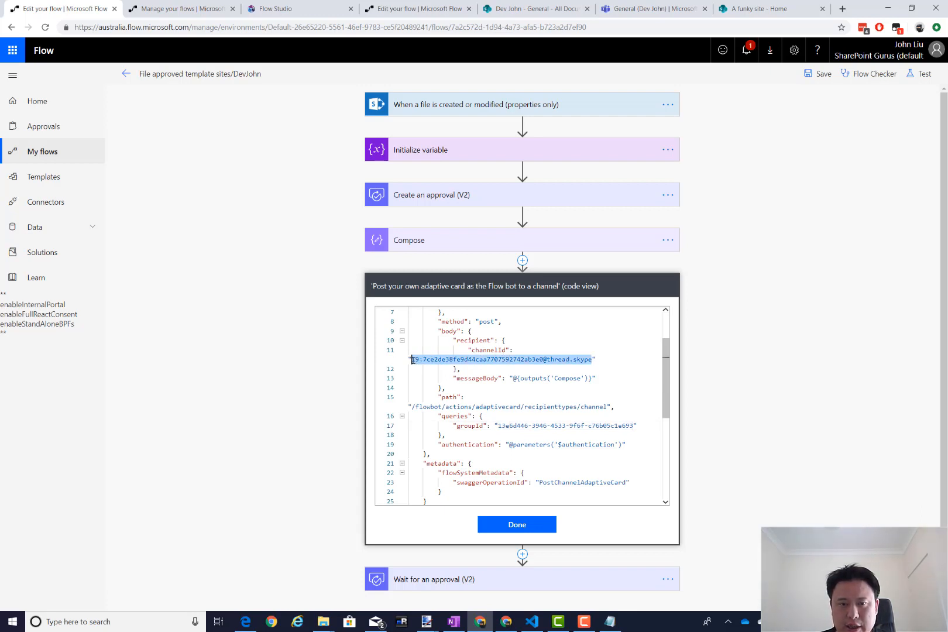
{"action": "left_click", "coordinate": [442, 372]}
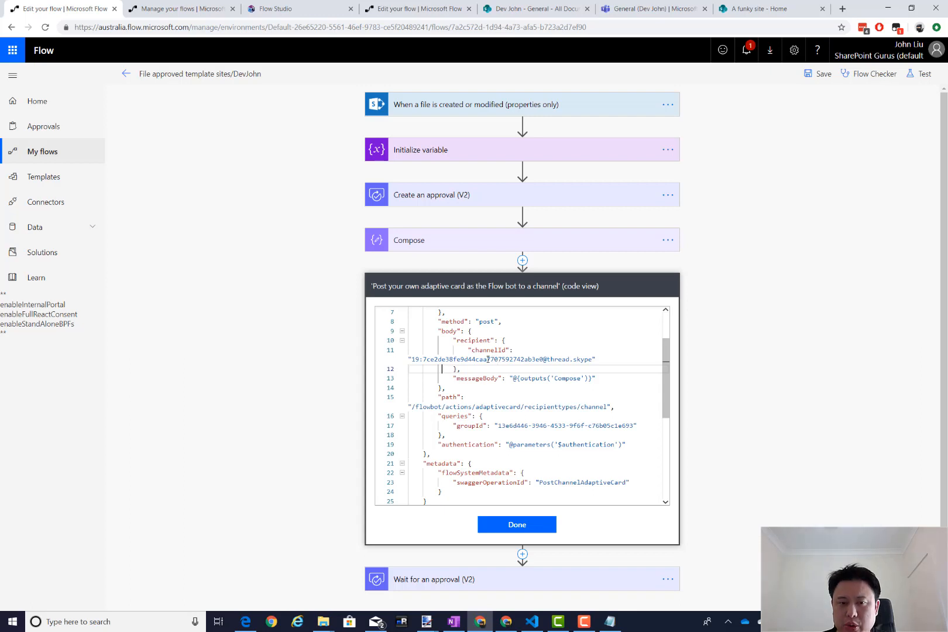
{"action": "left_click_drag", "start_coordinate": [411, 360], "coordinate": [592, 361]}
{"action": "key", "text": "ctrl+c"}
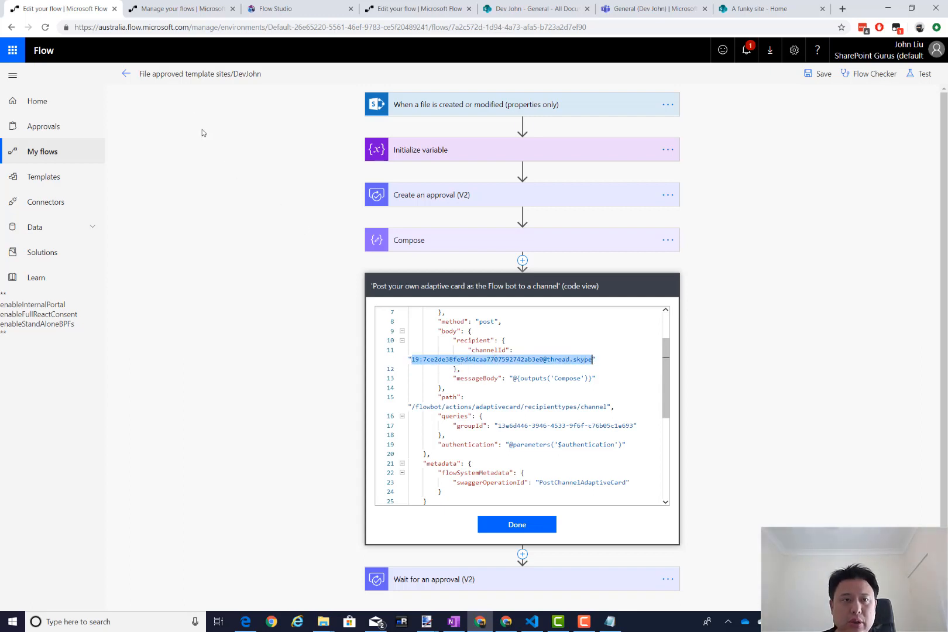
In Flow Studio, add a text mapping with the copied Teams channel ID as source and an empty destination.
{"action": "left_click", "coordinate": [300, 8]}
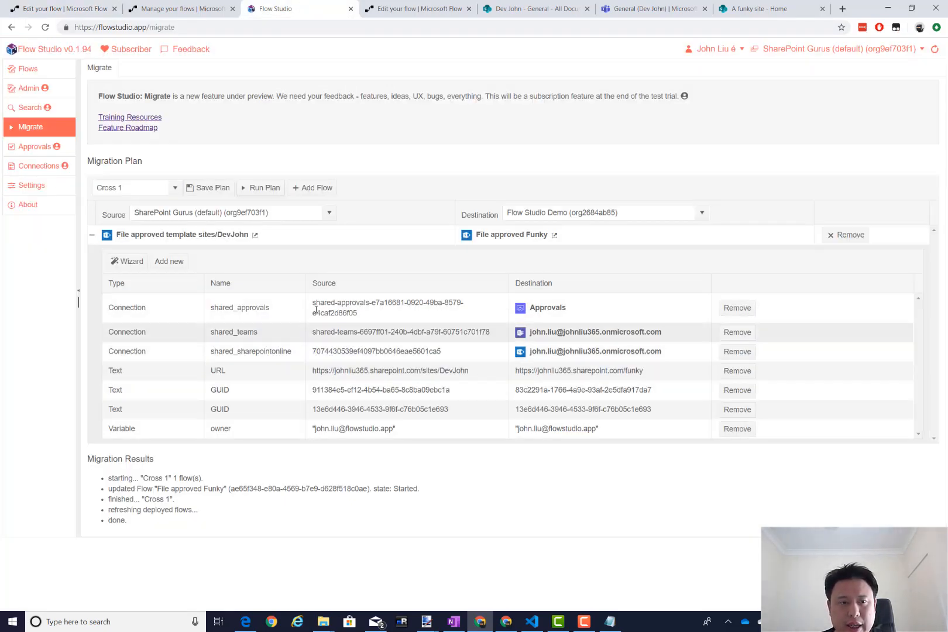
{"action": "left_click", "coordinate": [168, 261]}
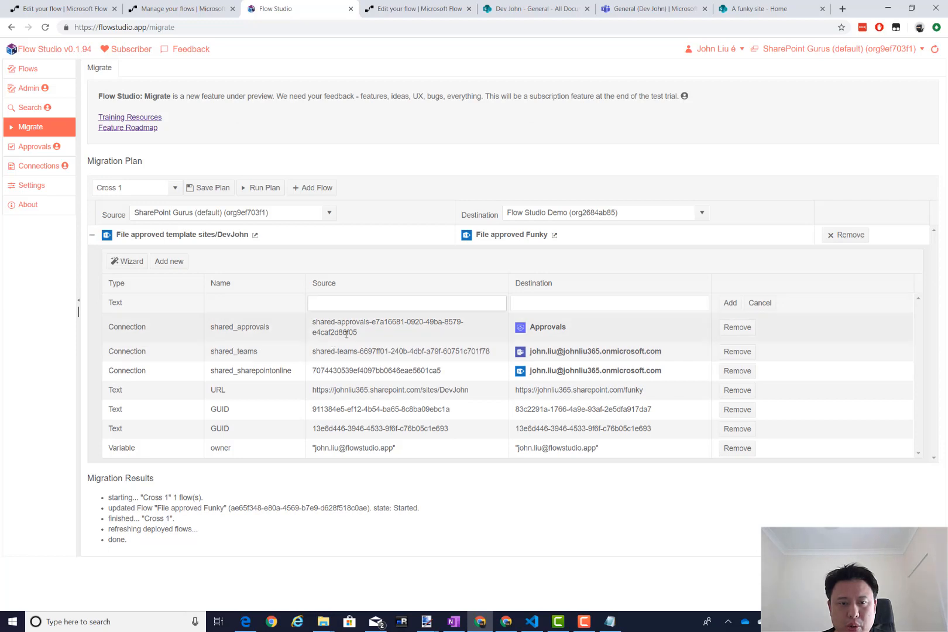
{"action": "key", "text": "ctrl+v"}
{"action": "left_click", "coordinate": [552, 303]}
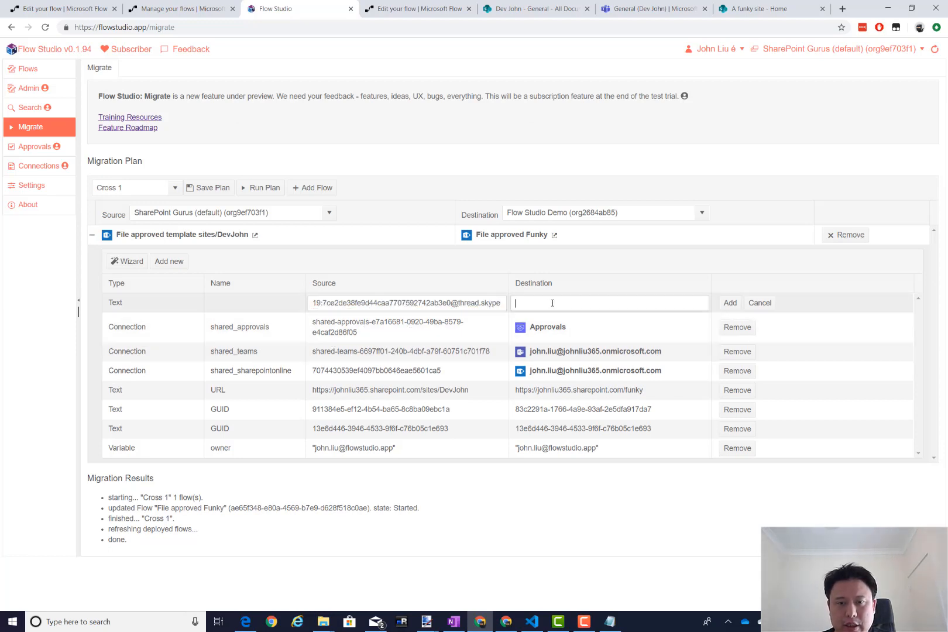
{"action": "left_click", "coordinate": [728, 306]}
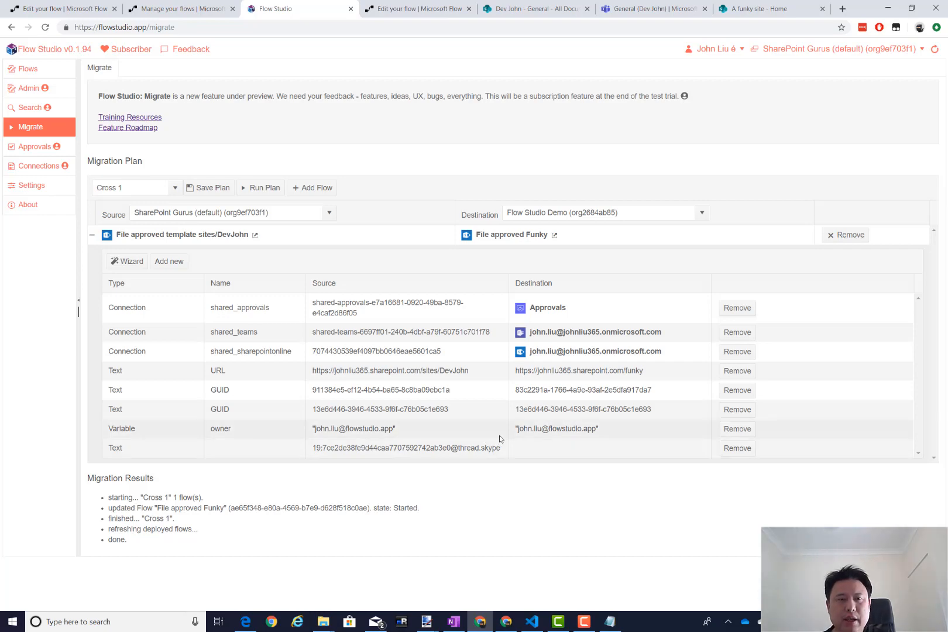
Back in the source flow's editor, insert an Initialize variable action between Compose and the Teams adaptive card action.
{"action": "key", "text": "alt+Tab"}
{"action": "key", "text": "shift+Tab"}
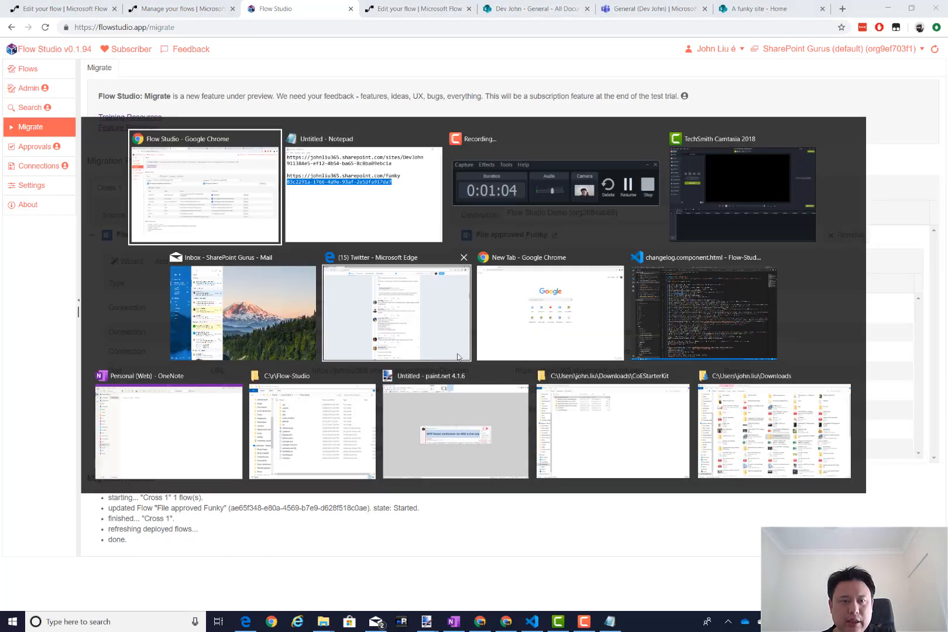
{"action": "left_click", "coordinate": [62, 11]}
{"action": "left_click", "coordinate": [459, 288]}
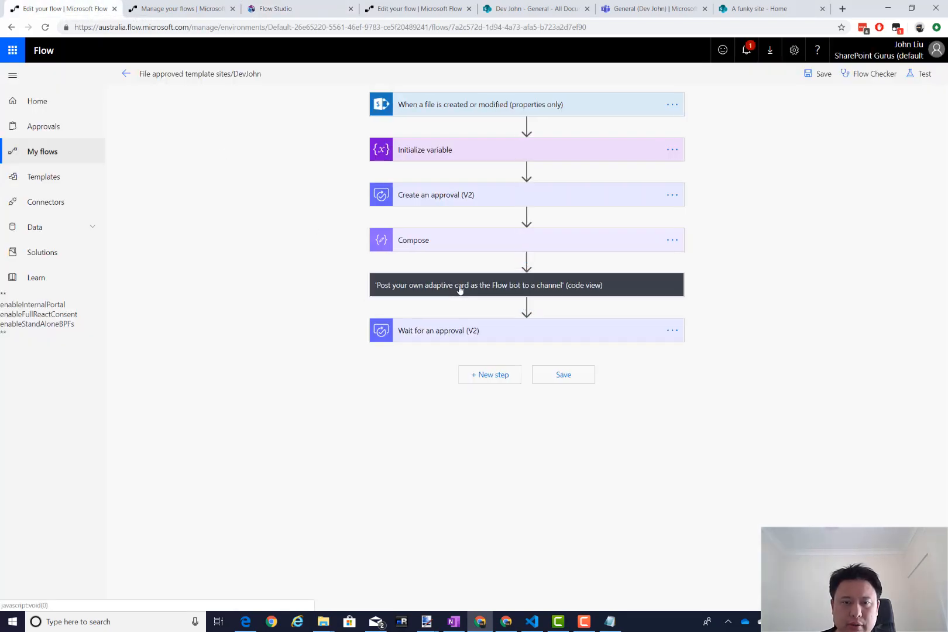
{"action": "left_click", "coordinate": [488, 292]}
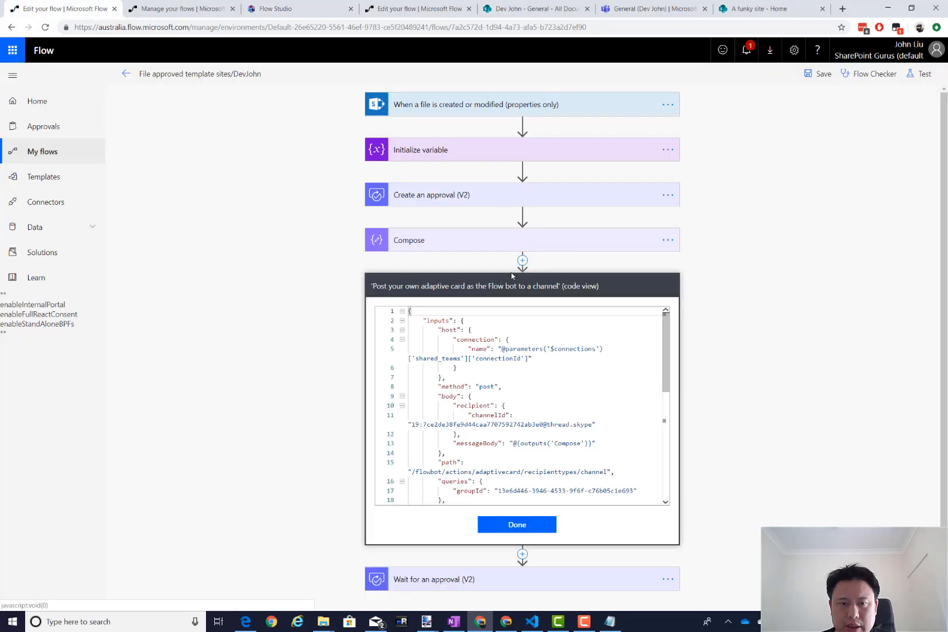
{"action": "left_click", "coordinate": [513, 270]}
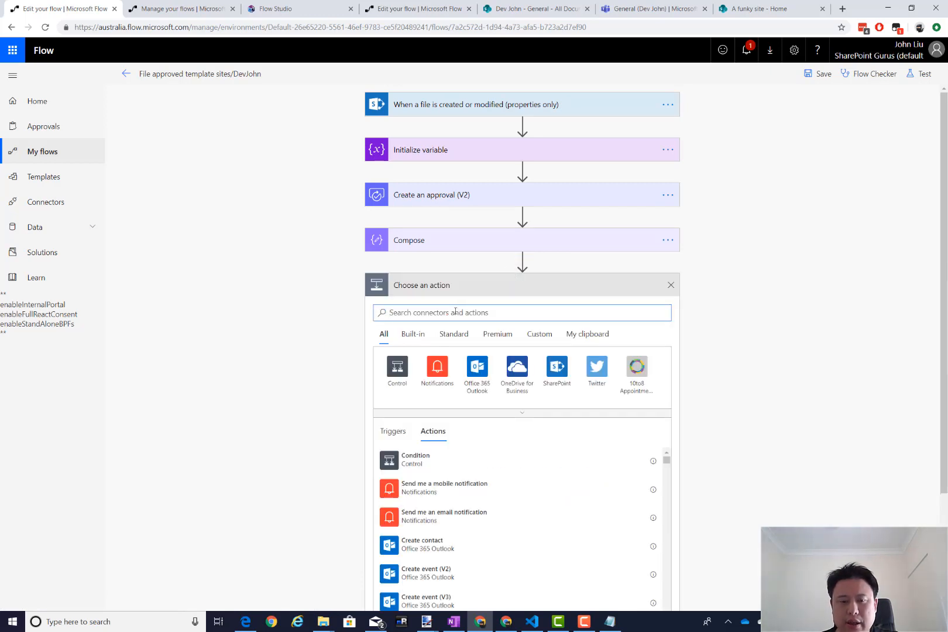
{"action": "type", "text": "variable"}
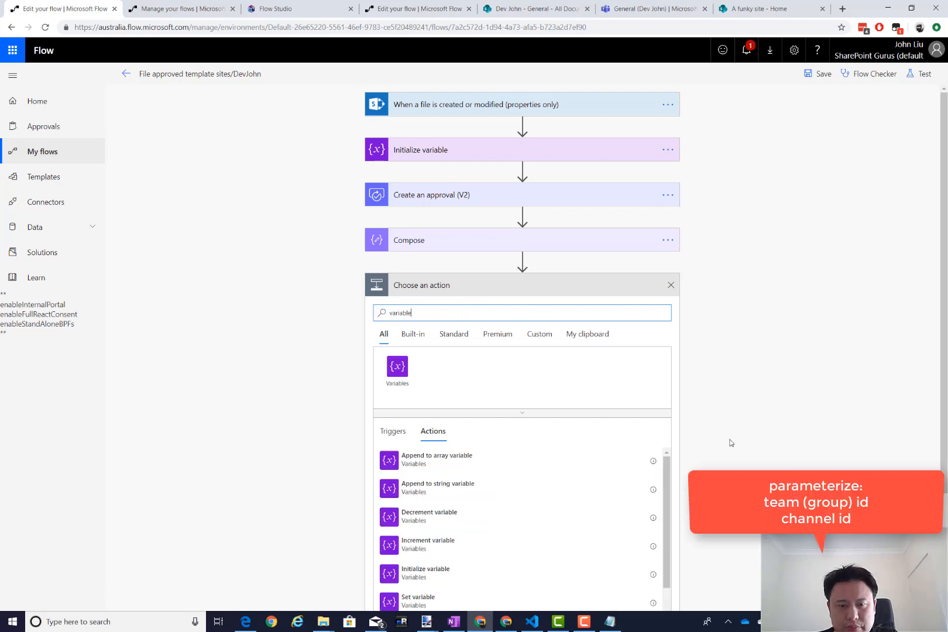
{"action": "scroll", "coordinate": [725, 442], "scroll_direction": "down", "scroll_amount": 2}
{"action": "left_click", "coordinate": [462, 473]}
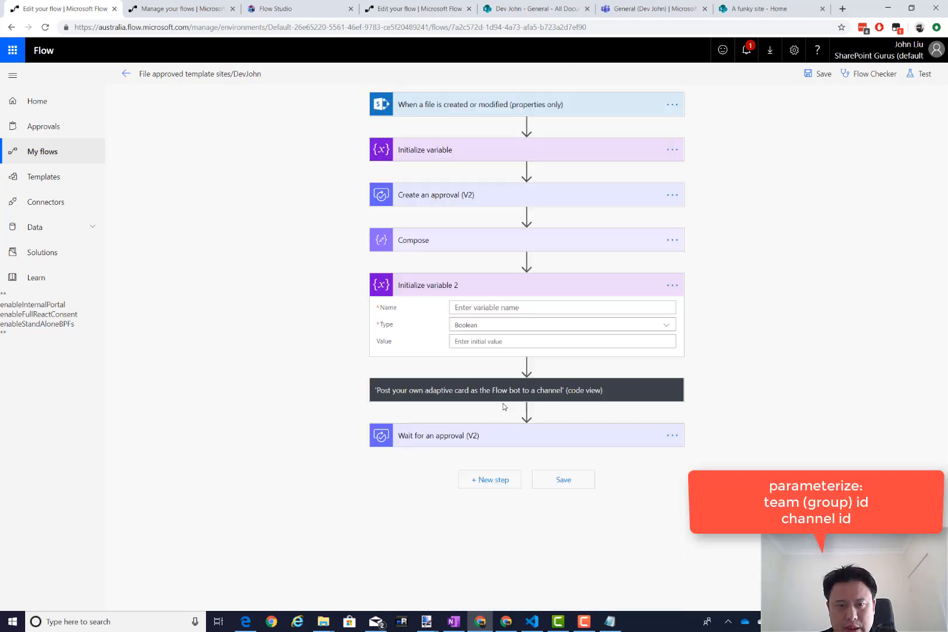
Rename the new variable action to "Initialize GroupId".
{"action": "left_click", "coordinate": [671, 284]}
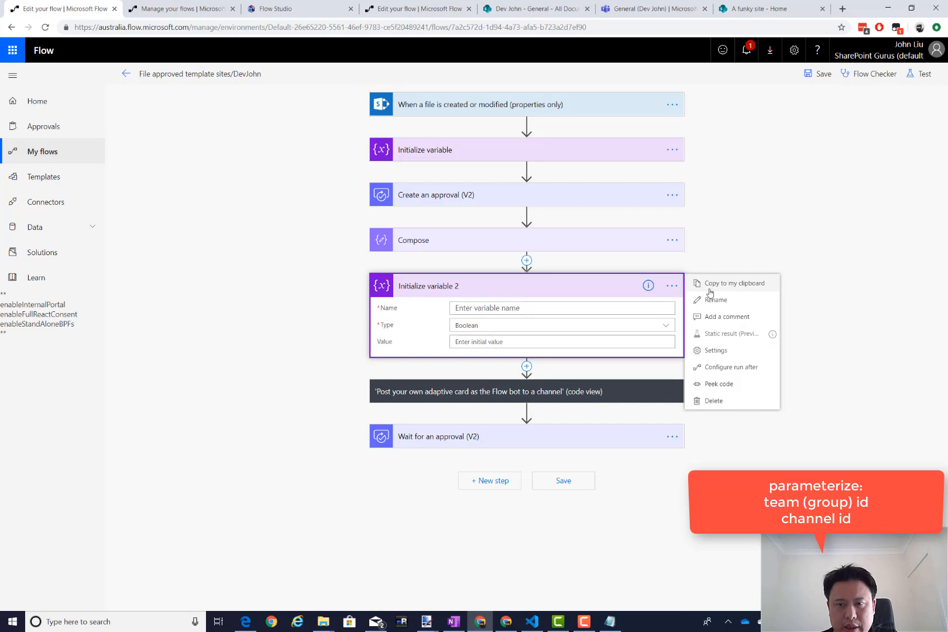
{"action": "left_click", "coordinate": [716, 300]}
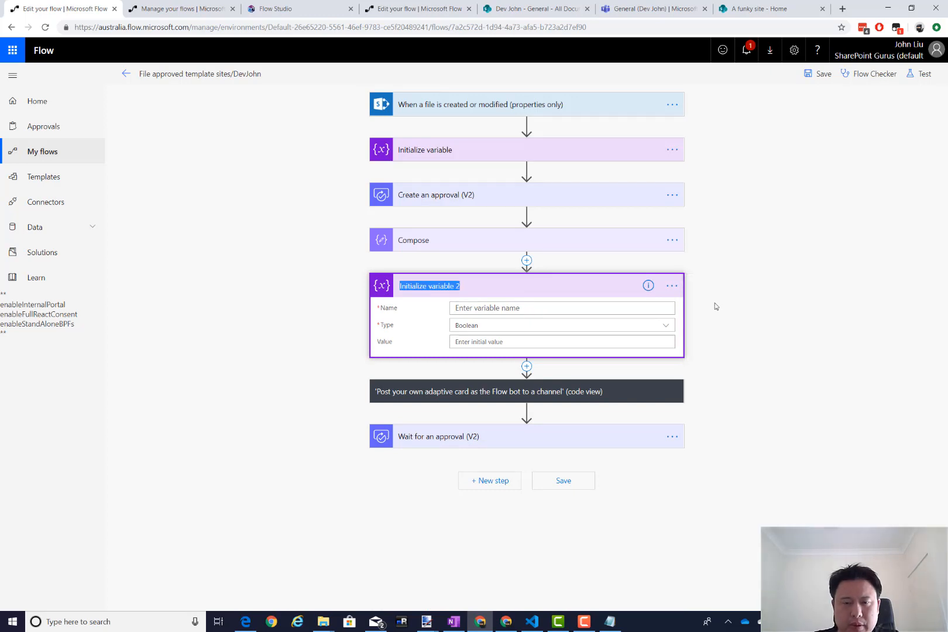
{"action": "key", "text": "End"}
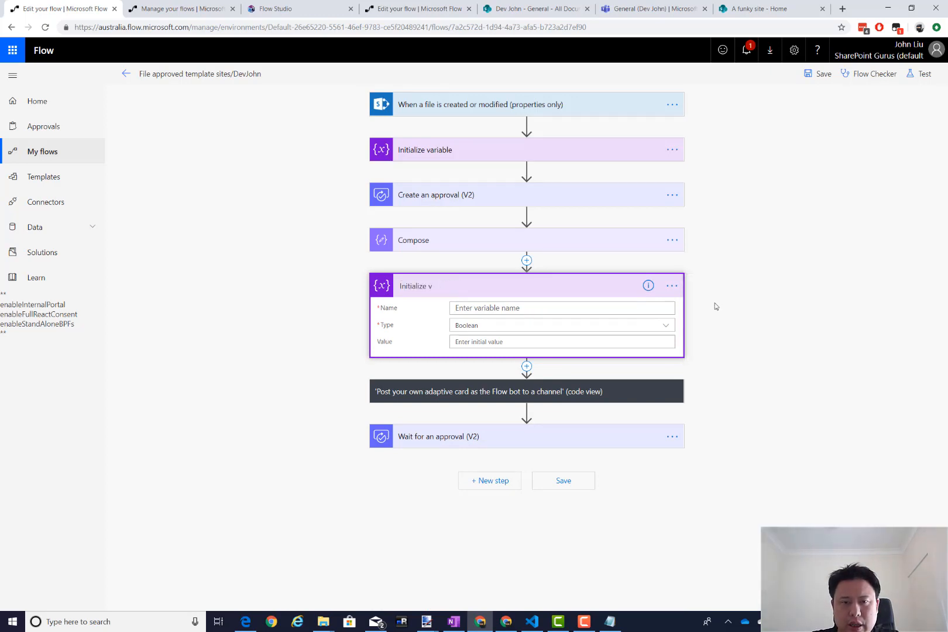
{"action": "type", "text": "GroupId"}
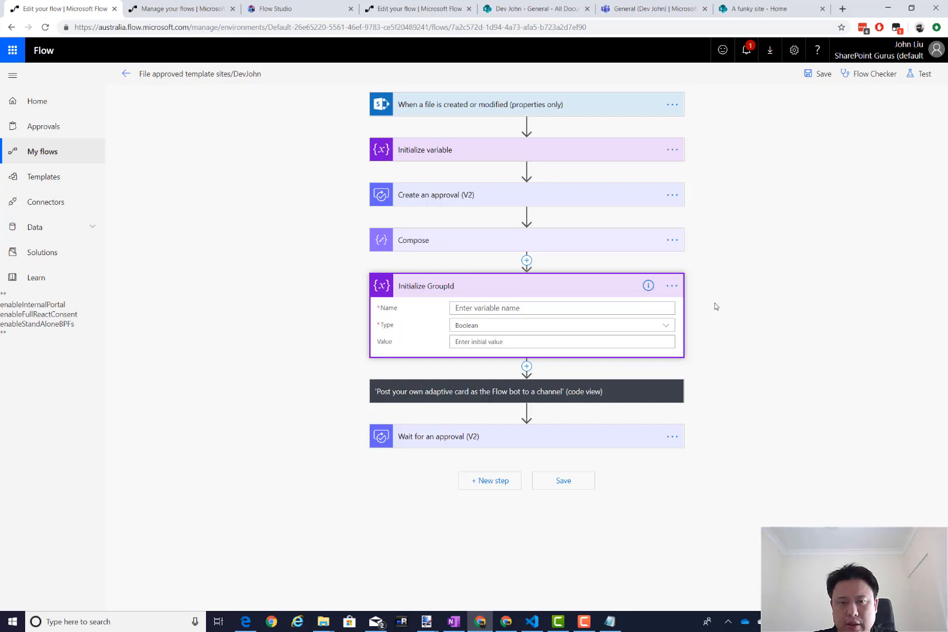
Name the variable groupId and set its type to String.
{"action": "left_click", "coordinate": [592, 309]}
{"action": "type", "text": "groupId"}
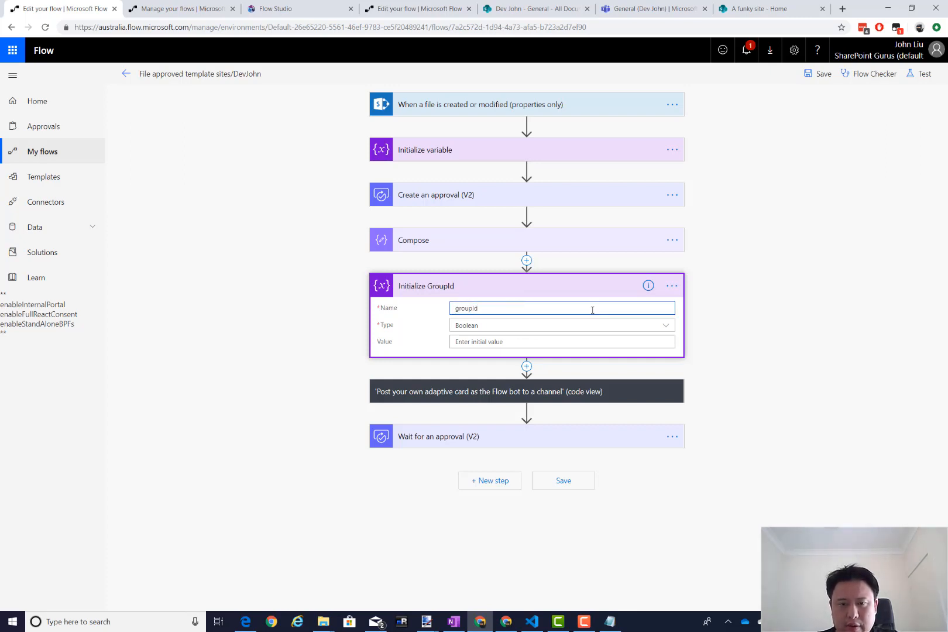
{"action": "left_click", "coordinate": [545, 326]}
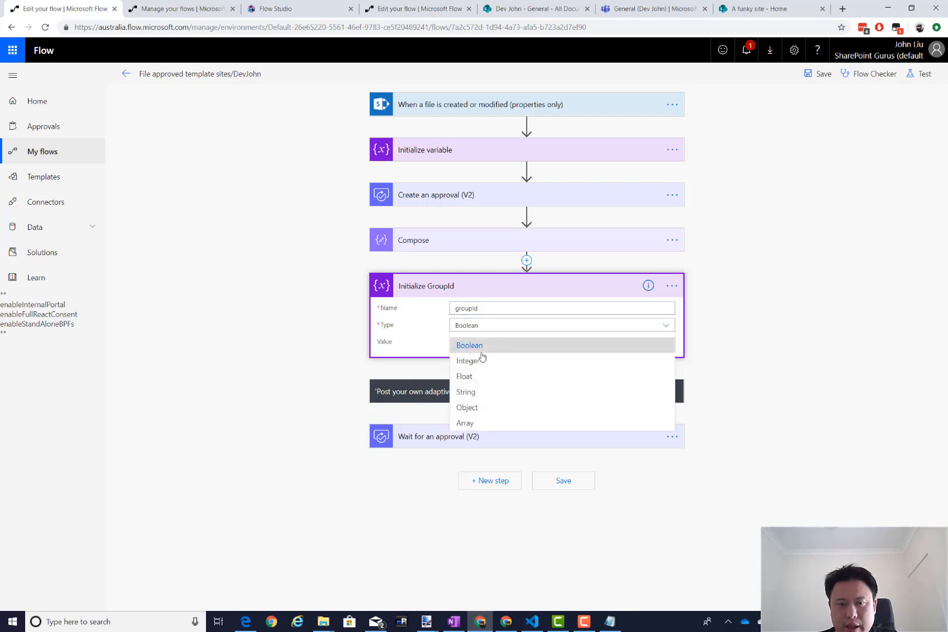
{"action": "left_click", "coordinate": [489, 395]}
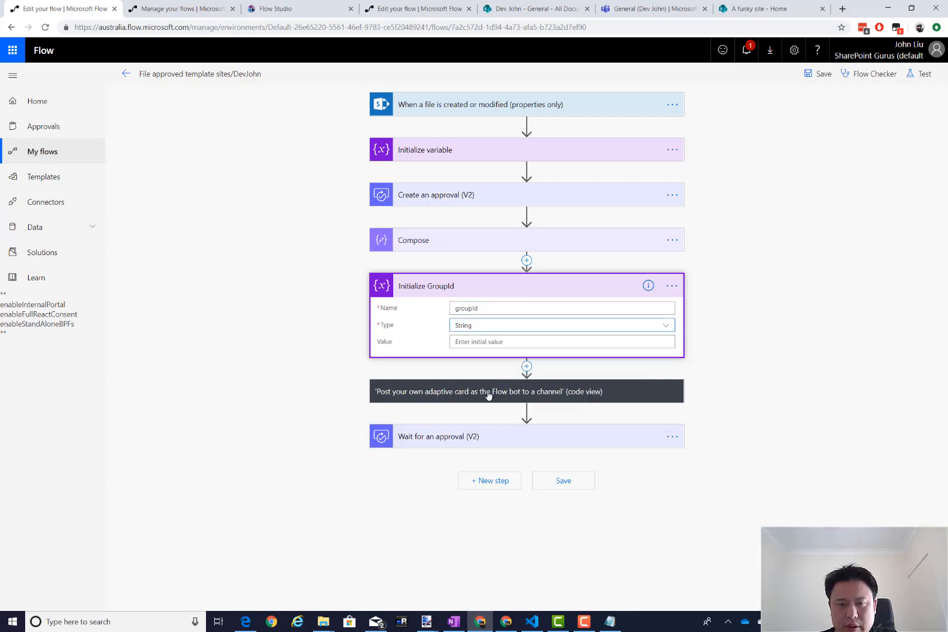
{"action": "left_click", "coordinate": [474, 342]}
{"action": "key", "text": "ctrl+v"}
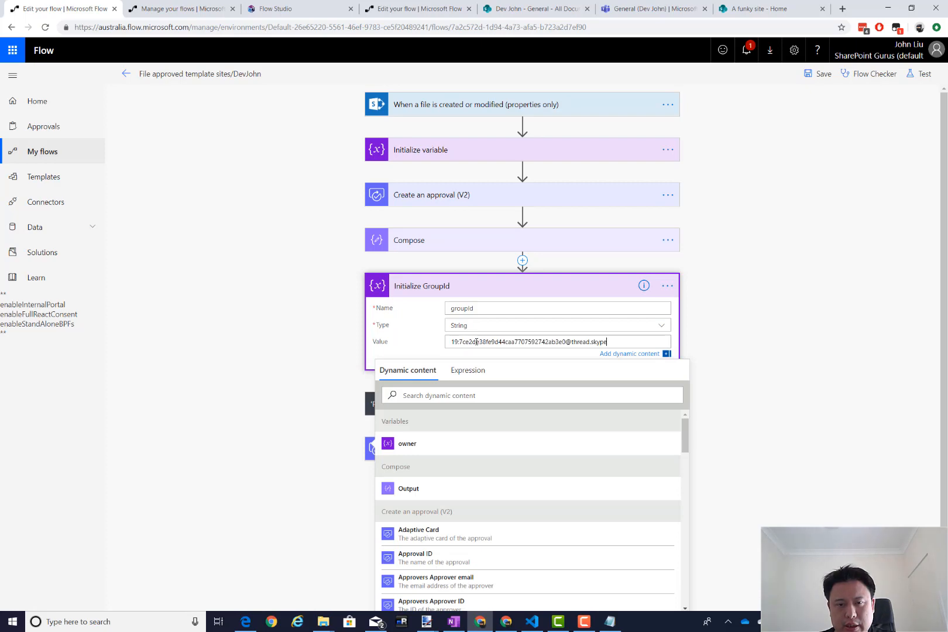
{"action": "key", "text": "ctrl+a"}
{"action": "key", "text": "BackSpace"}
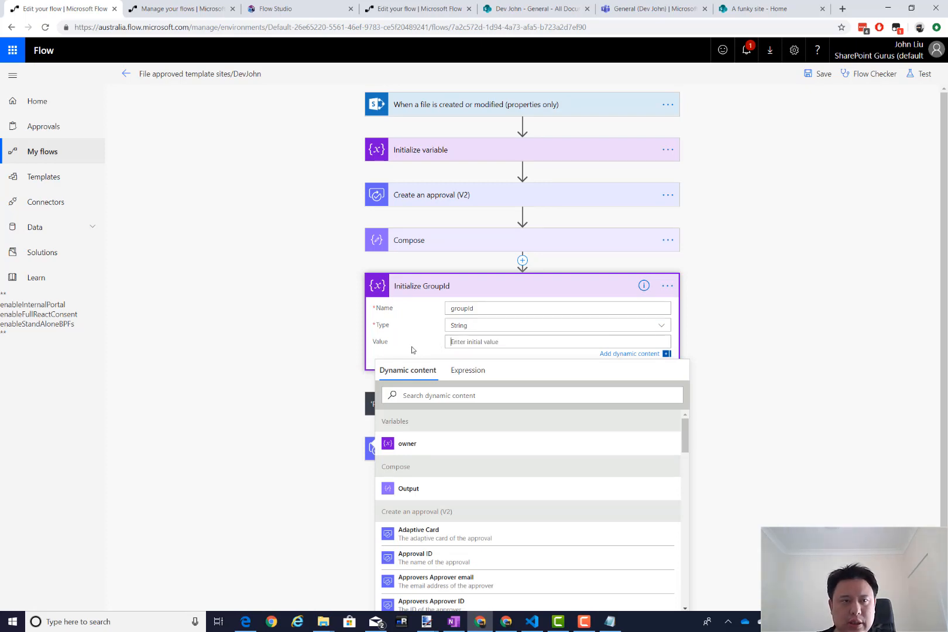
Set the groupId variable's initial value to the group ID copied from the Teams adaptive card action's code view.
{"action": "key", "text": "alt+Tab"}
{"action": "key", "text": "alt+shift+Tab"}
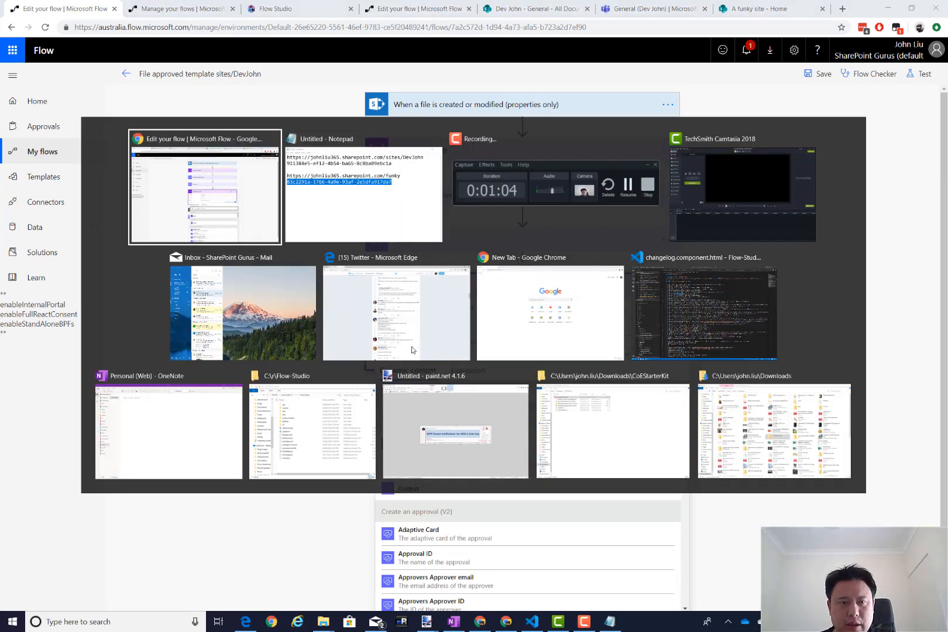
{"action": "scroll", "coordinate": [565, 478], "scroll_direction": "down", "scroll_amount": 1}
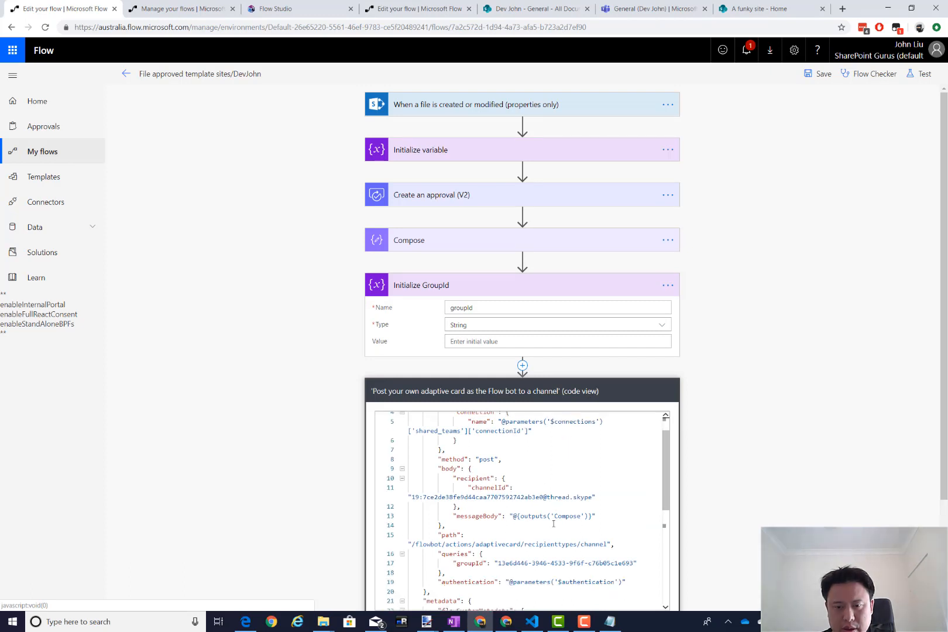
{"action": "left_click_drag", "start_coordinate": [499, 562], "coordinate": [634, 563]}
{"action": "key", "text": "ctrl+c"}
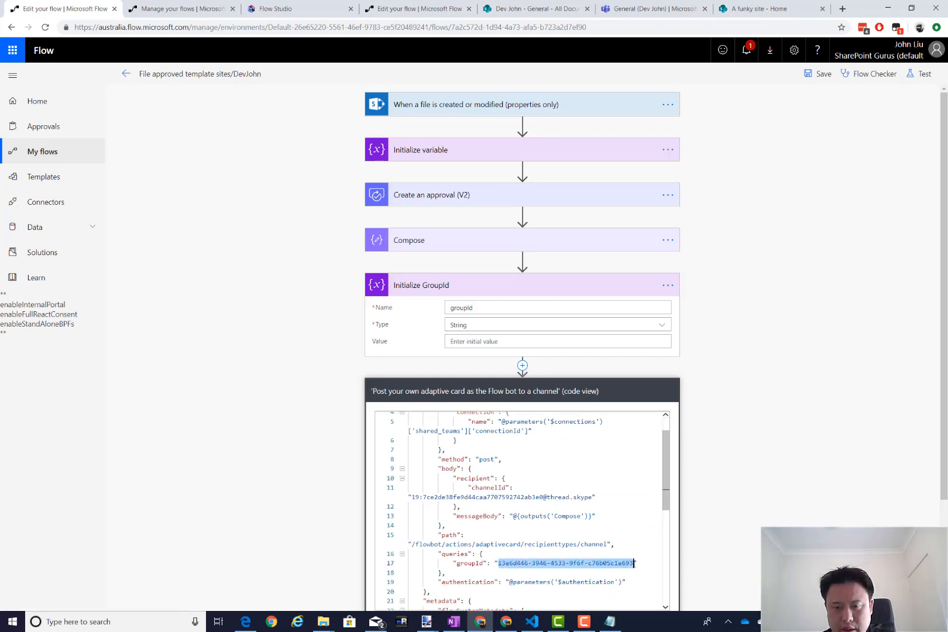
{"action": "left_click", "coordinate": [489, 341]}
{"action": "key", "text": "ctrl+v"}
{"action": "left_click", "coordinate": [294, 359]}
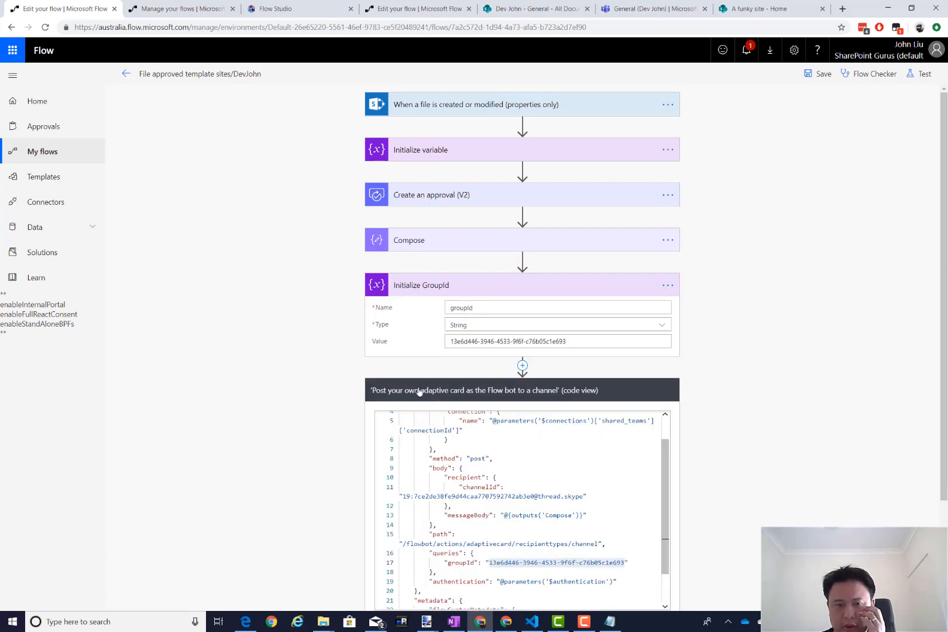
Close the code view of the Teams adaptive card action and return it to its normal view.
{"action": "left_click", "coordinate": [448, 396]}
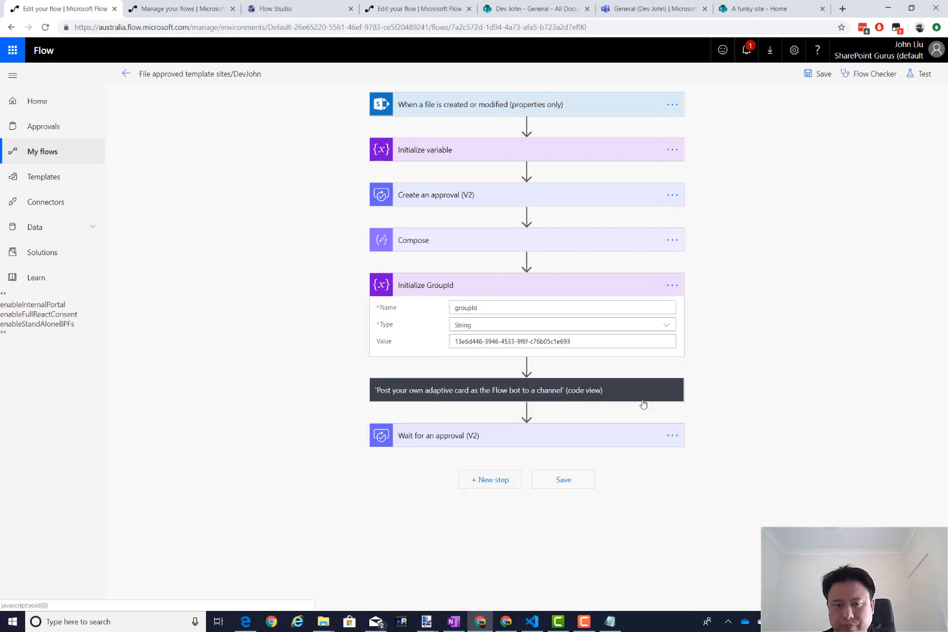
{"action": "left_click", "coordinate": [597, 392]}
{"action": "scroll", "coordinate": [738, 414], "scroll_direction": "down", "scroll_amount": 3}
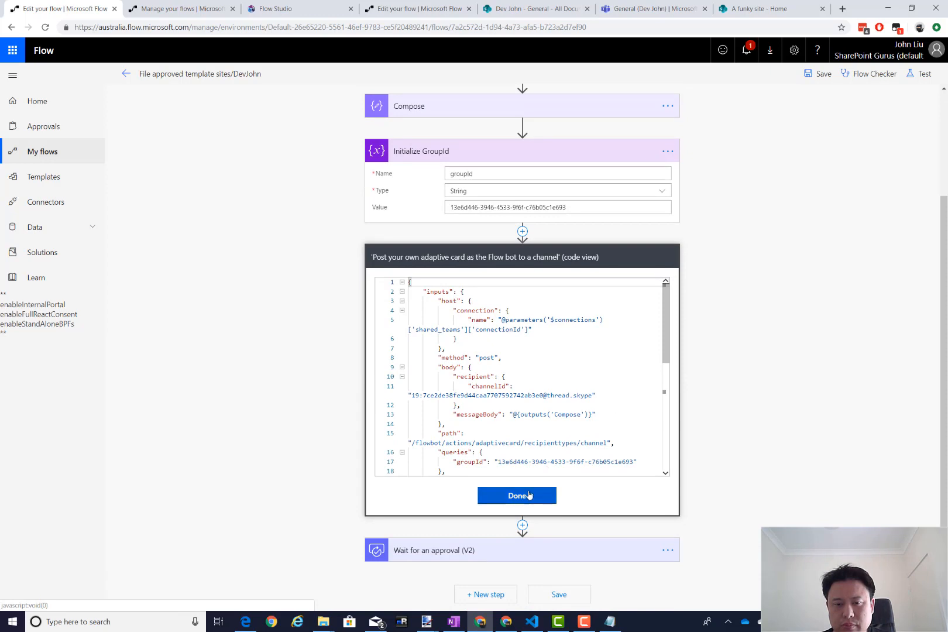
{"action": "left_click", "coordinate": [541, 493]}
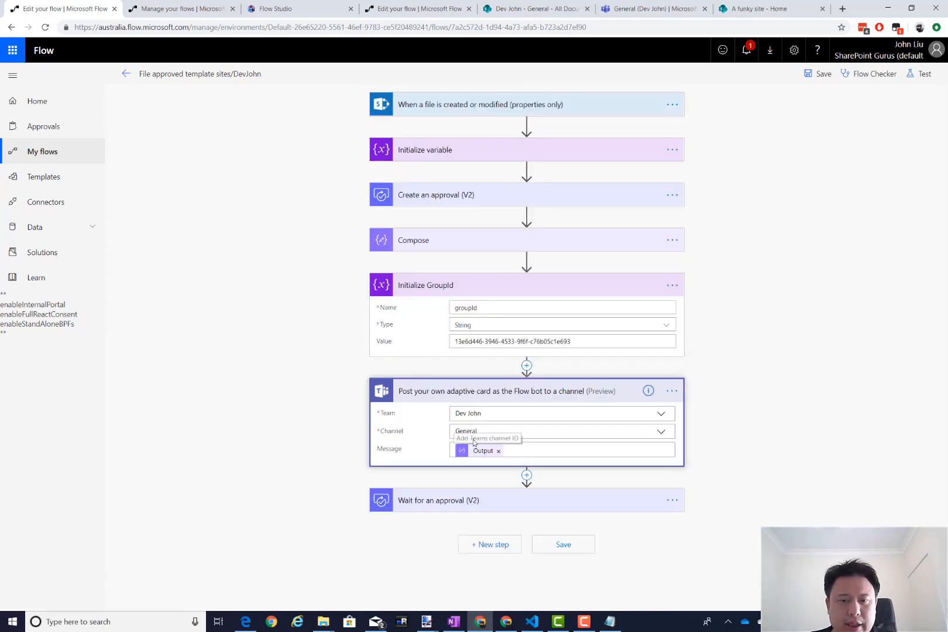
Insert the Microsoft Teams List channels action between Initialize GroupId and the adaptive card action.
{"action": "left_click", "coordinate": [526, 365]}
{"action": "left_click", "coordinate": [520, 379]}
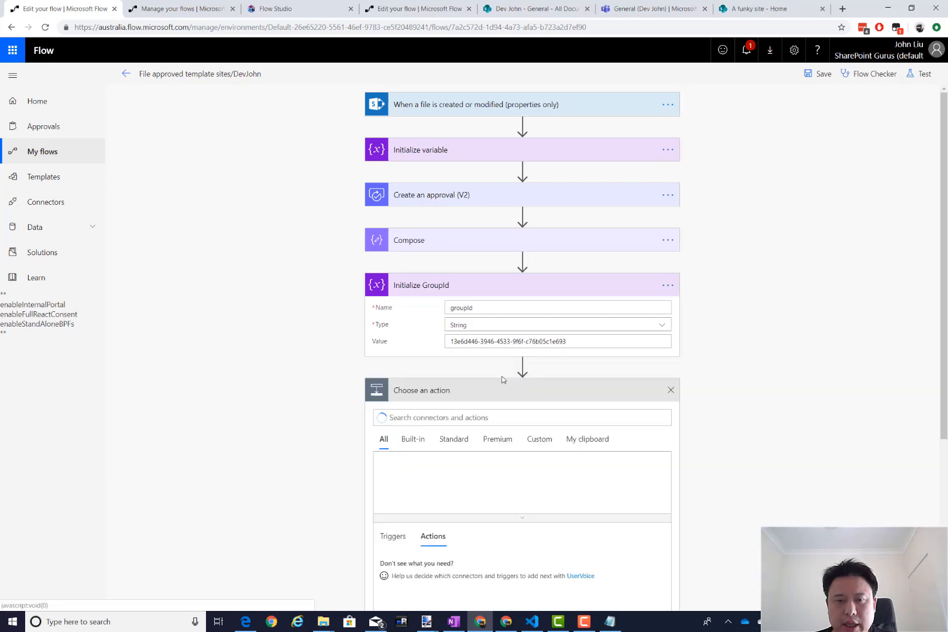
{"action": "type", "text": "teams"}
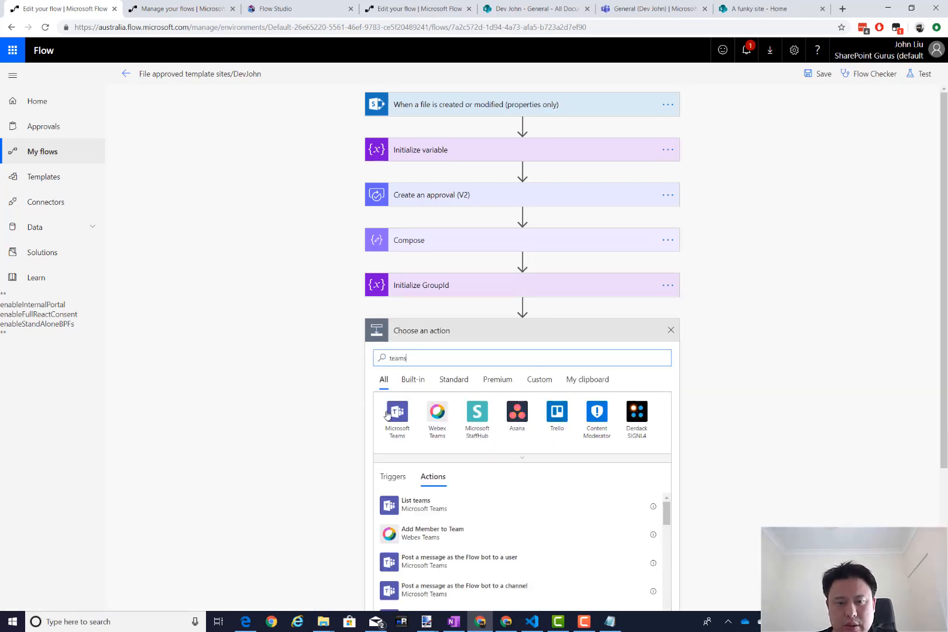
{"action": "left_click", "coordinate": [402, 435]}
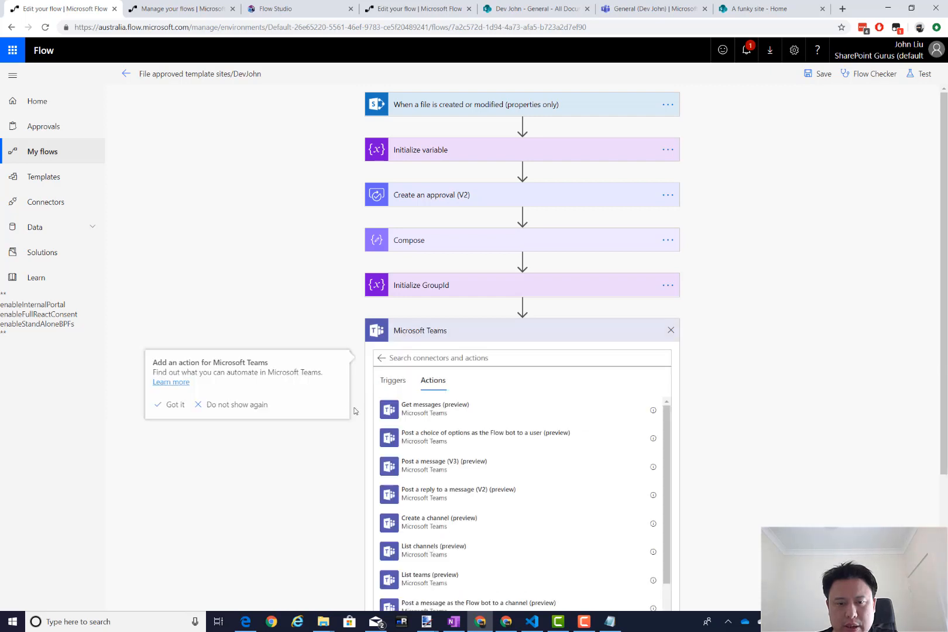
{"action": "scroll", "coordinate": [345, 453], "scroll_direction": "down", "scroll_amount": 2}
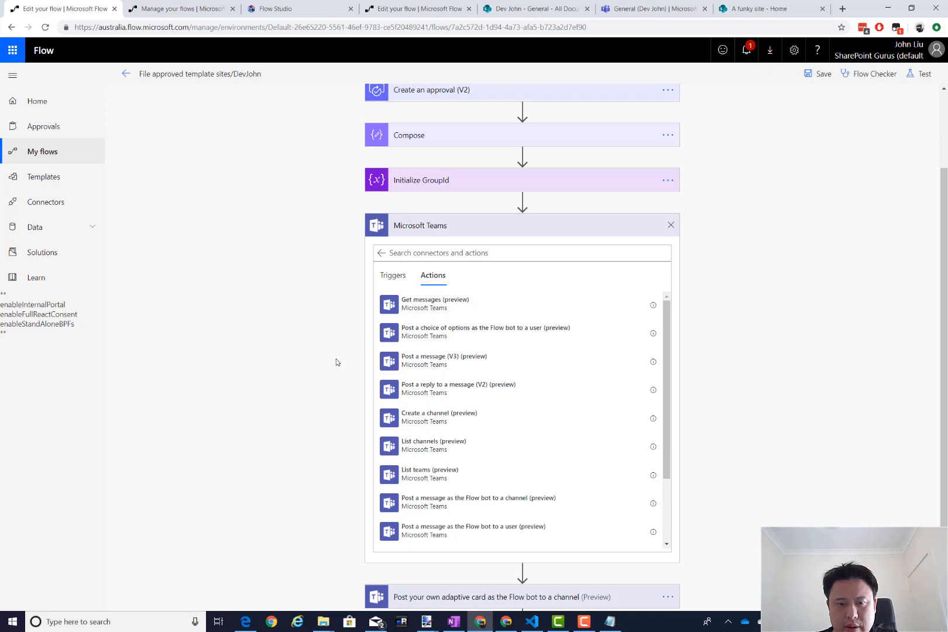
{"action": "left_click", "coordinate": [445, 449]}
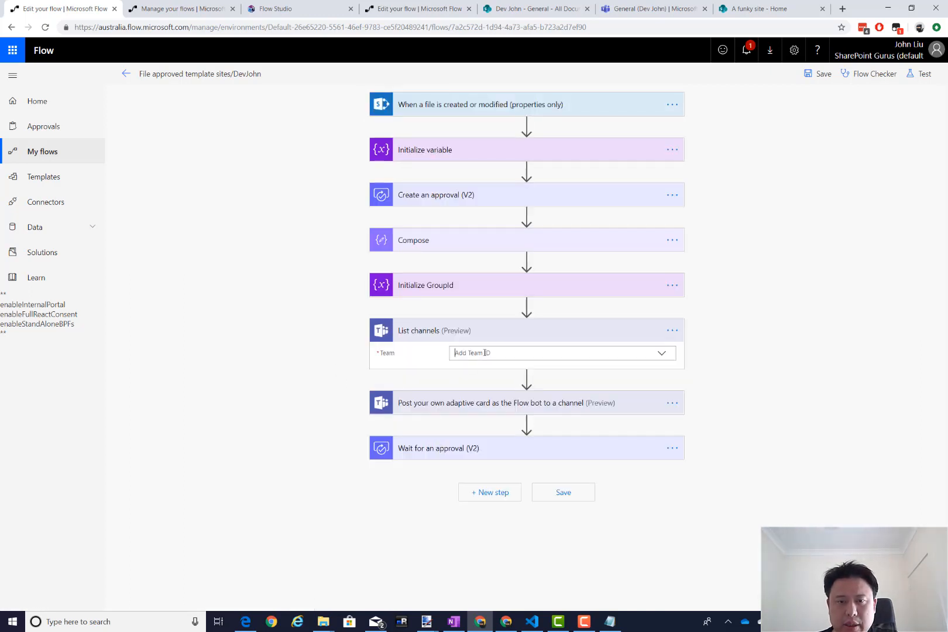
Set the List channels action's Team to a custom value using the groupId variable.
{"action": "left_click", "coordinate": [484, 352]}
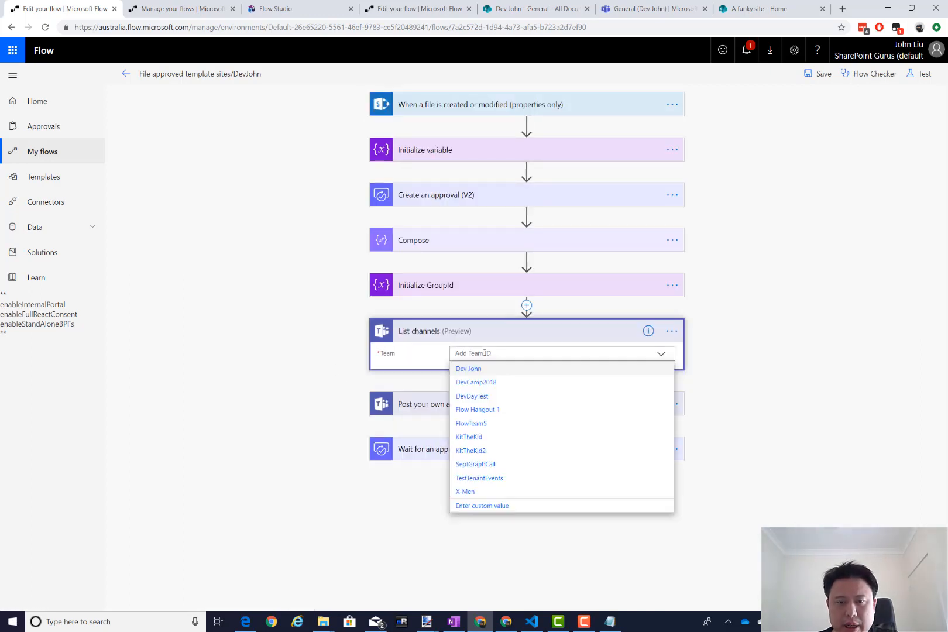
{"action": "left_click", "coordinate": [483, 507]}
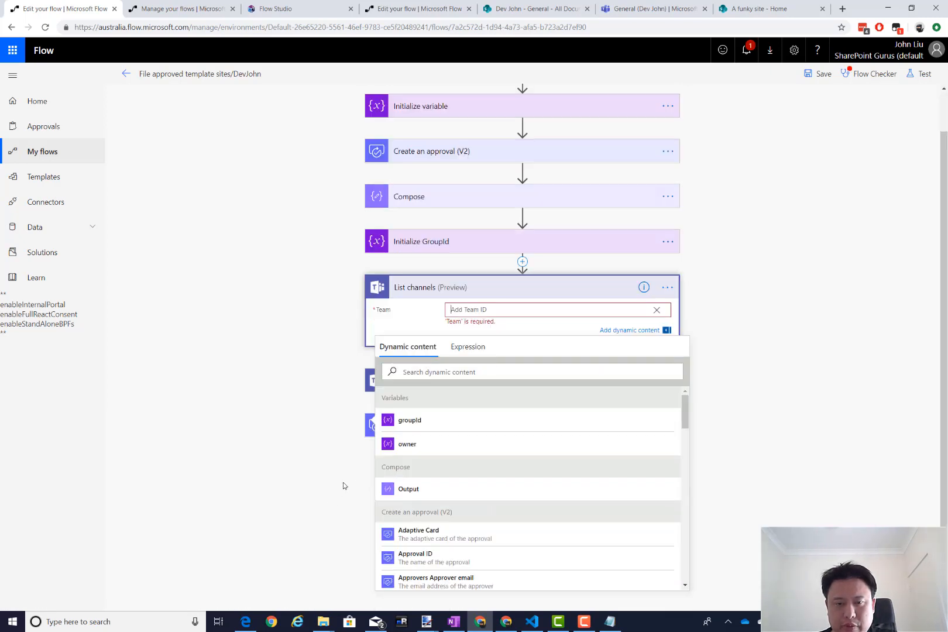
{"action": "left_click", "coordinate": [409, 420]}
{"action": "left_click", "coordinate": [297, 374]}
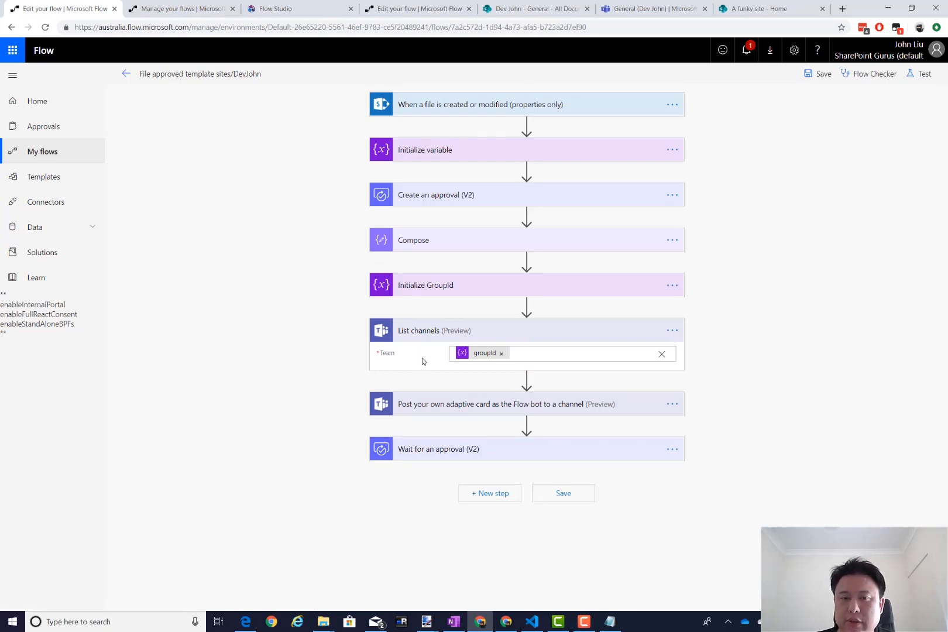
Insert a Filter array action between List channels and the adaptive card action.
{"action": "left_click", "coordinate": [526, 379]}
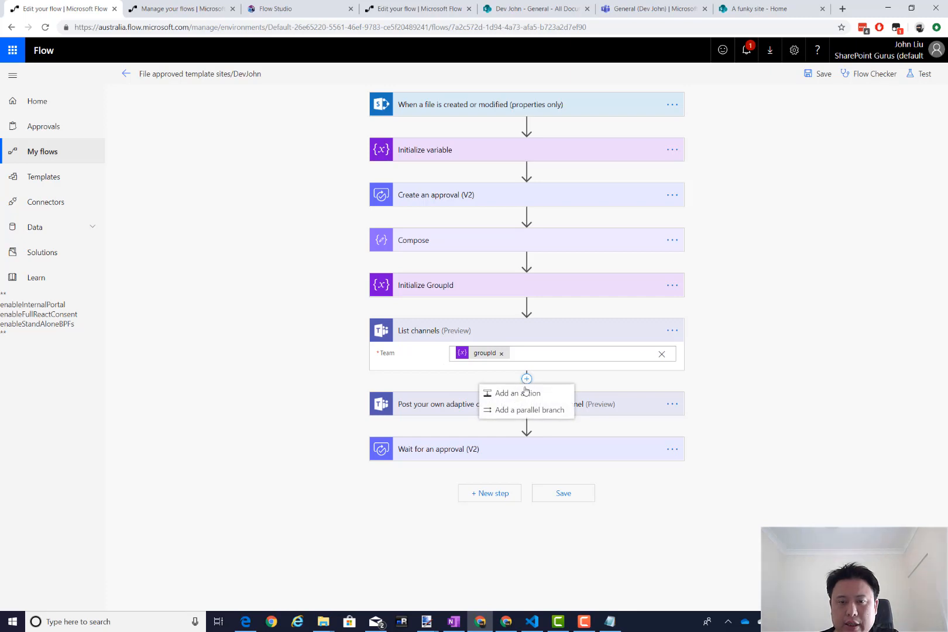
{"action": "left_click", "coordinate": [503, 392]}
{"action": "type", "text": "f"}
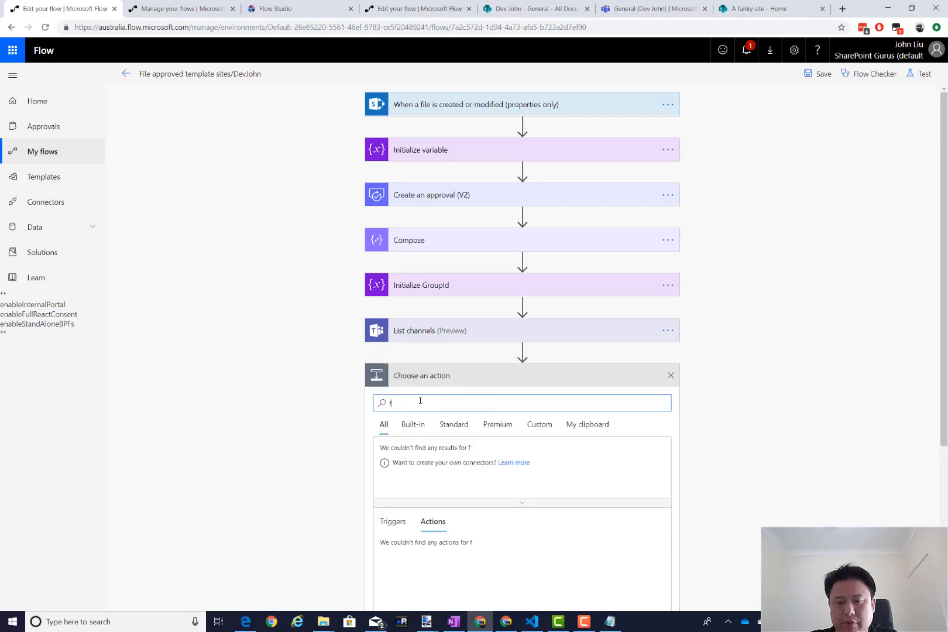
{"action": "type", "text": "ilter"}
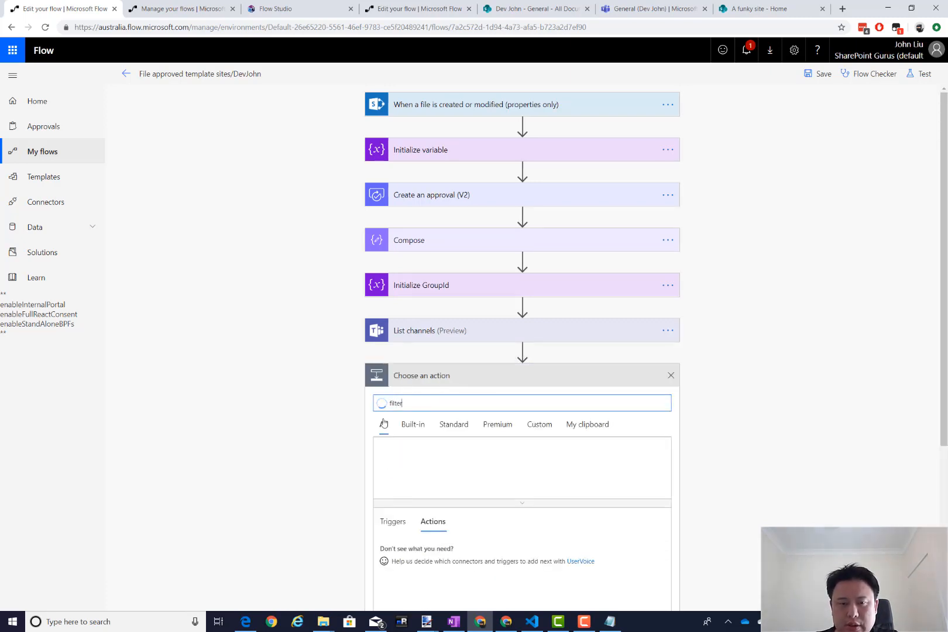
{"action": "scroll", "coordinate": [319, 462], "scroll_direction": "down", "scroll_amount": 2}
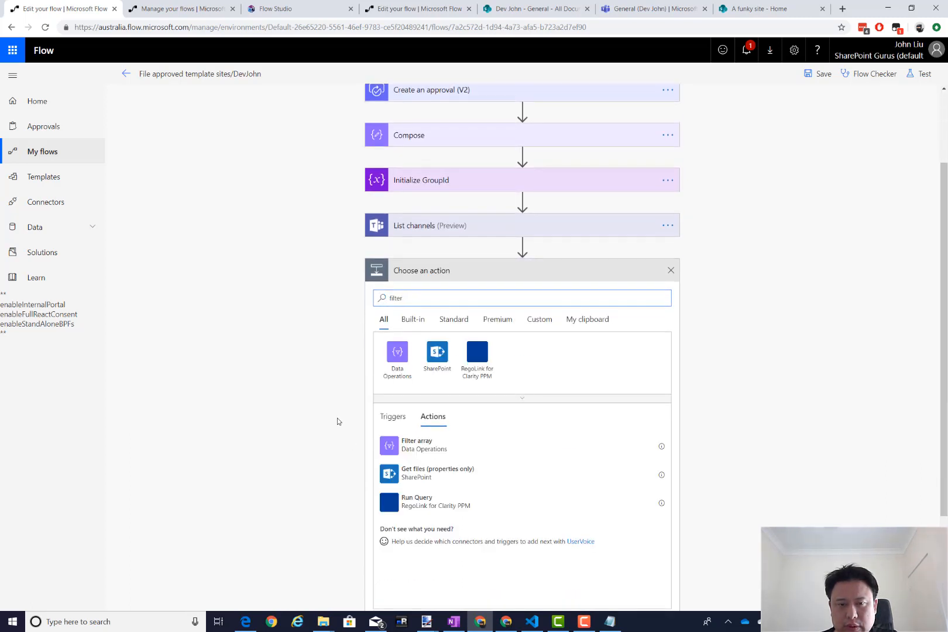
{"action": "left_click", "coordinate": [418, 448]}
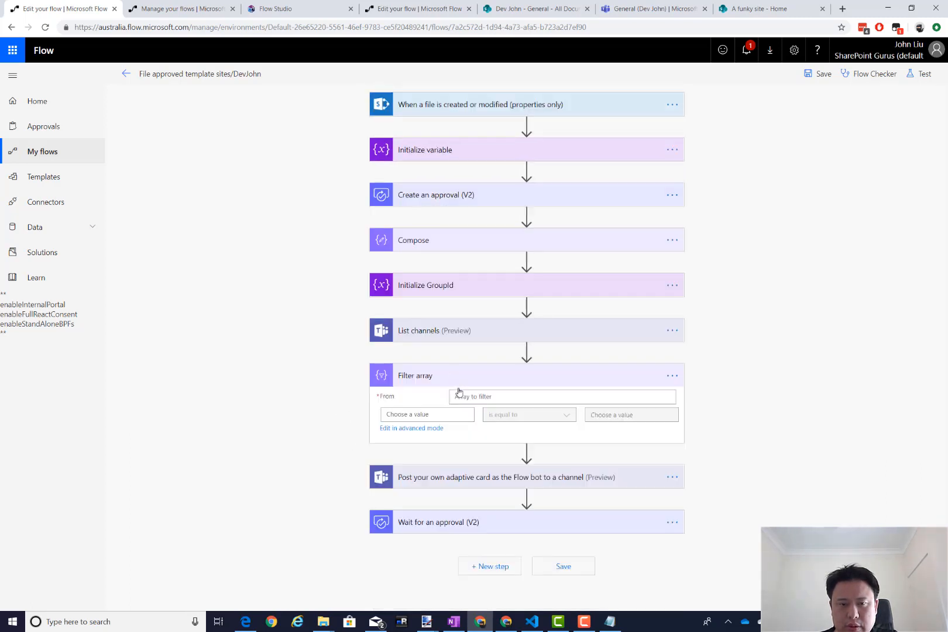
Configure Filter array to take Channel List as its source and keep items whose Channel Name is equal to General.
{"action": "left_click", "coordinate": [479, 396]}
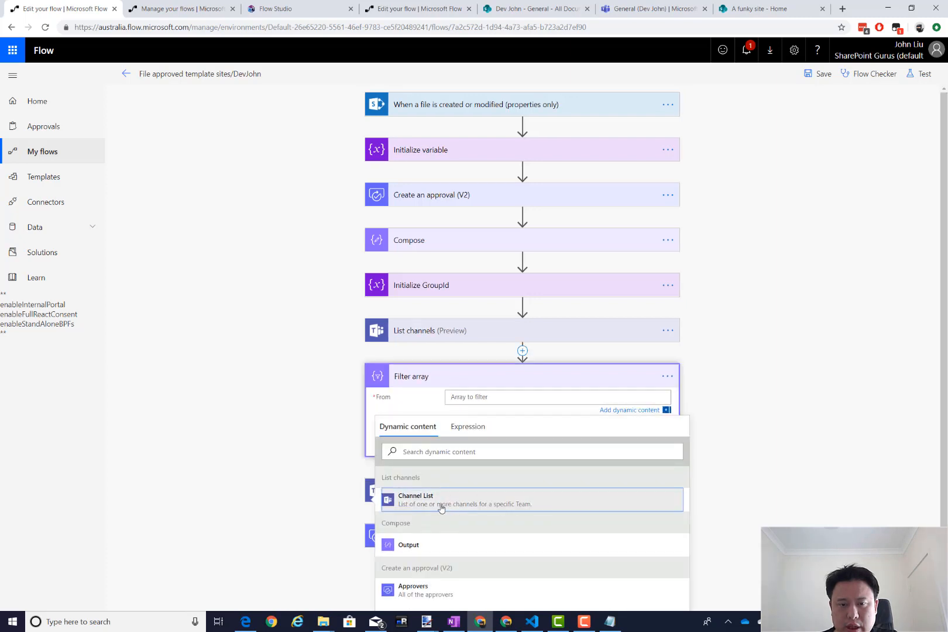
{"action": "left_click", "coordinate": [416, 497]}
{"action": "left_click", "coordinate": [311, 423]}
{"action": "left_click", "coordinate": [405, 416]}
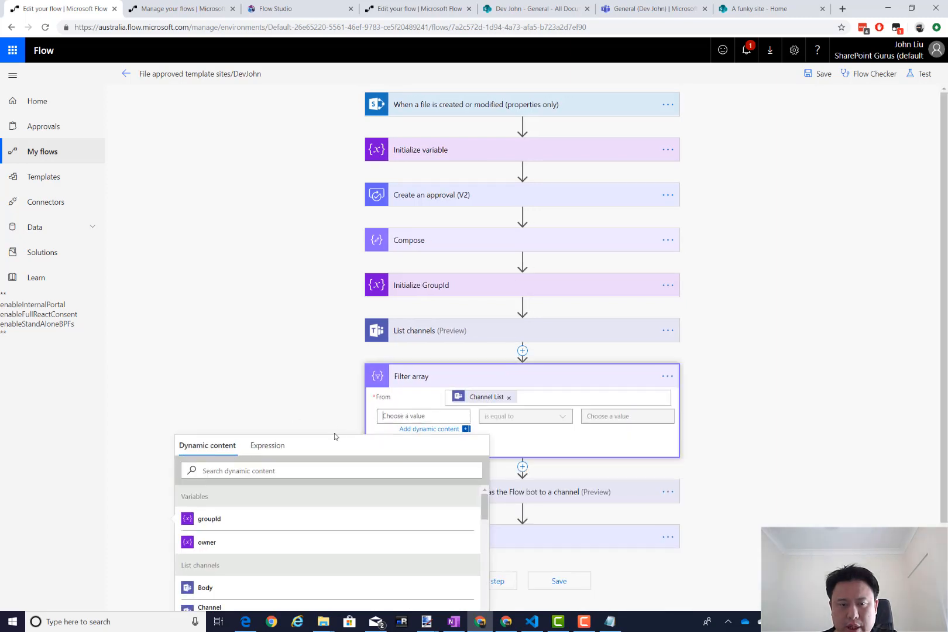
{"action": "scroll", "coordinate": [154, 416], "scroll_direction": "down", "scroll_amount": 2}
{"action": "scroll", "coordinate": [288, 515], "scroll_direction": "down", "scroll_amount": 1}
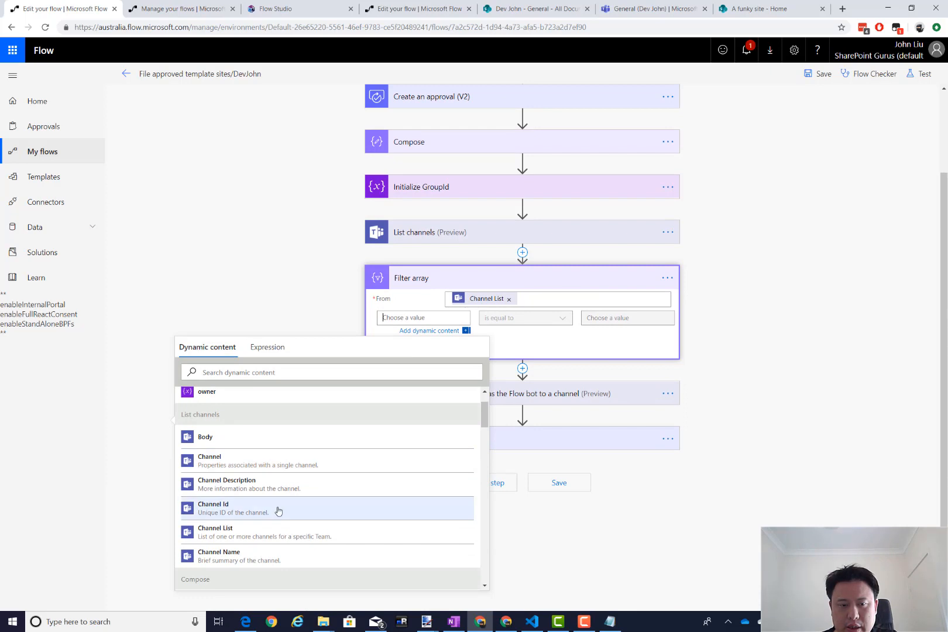
{"action": "left_click", "coordinate": [282, 557]}
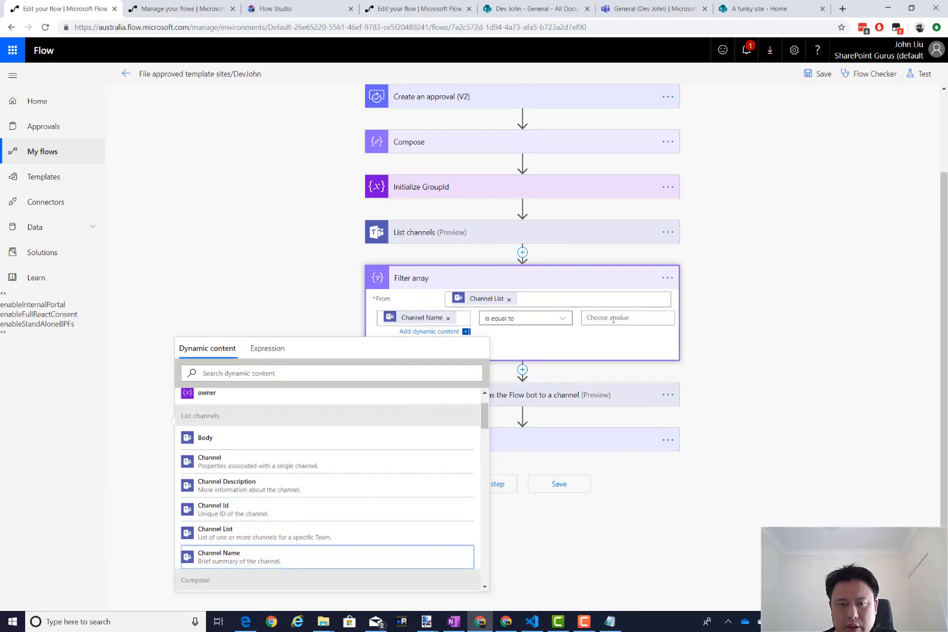
{"action": "left_click", "coordinate": [612, 319]}
{"action": "type", "text": "General"}
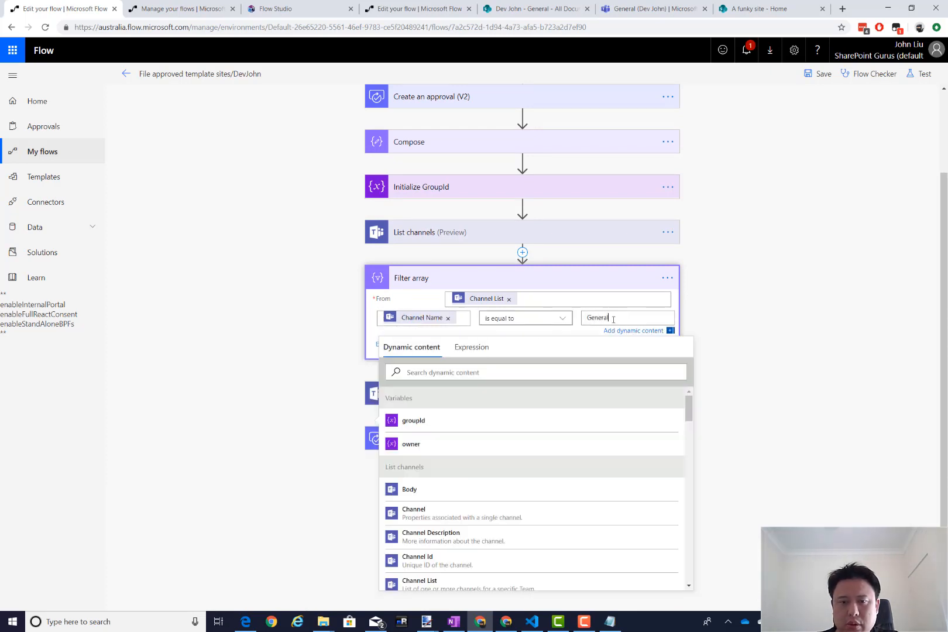
{"action": "left_click", "coordinate": [765, 363]}
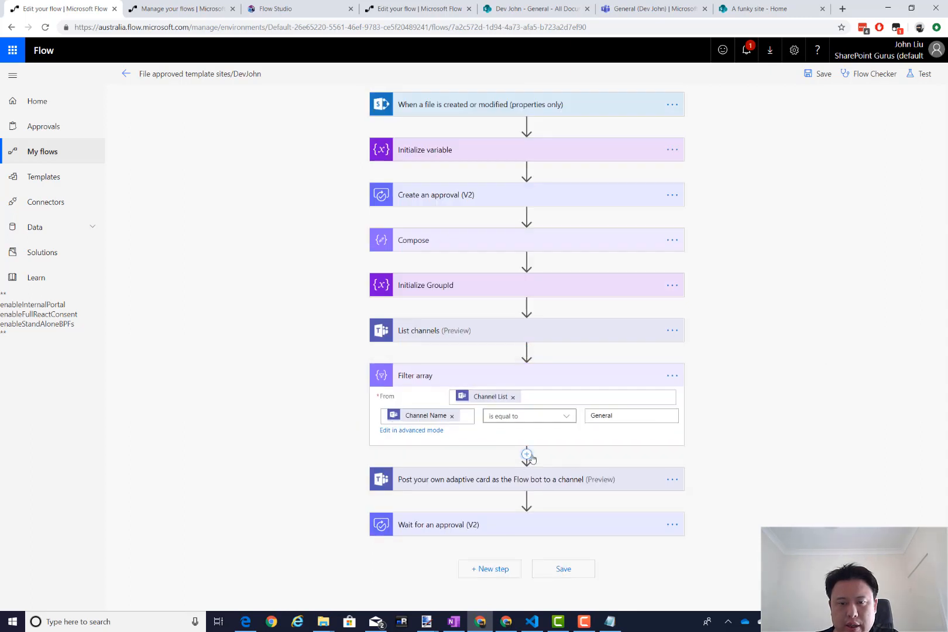
Insert a Compose data operation between Filter array and the Teams adaptive card action.
{"action": "left_click", "coordinate": [526, 454]}
{"action": "left_click", "coordinate": [517, 469]}
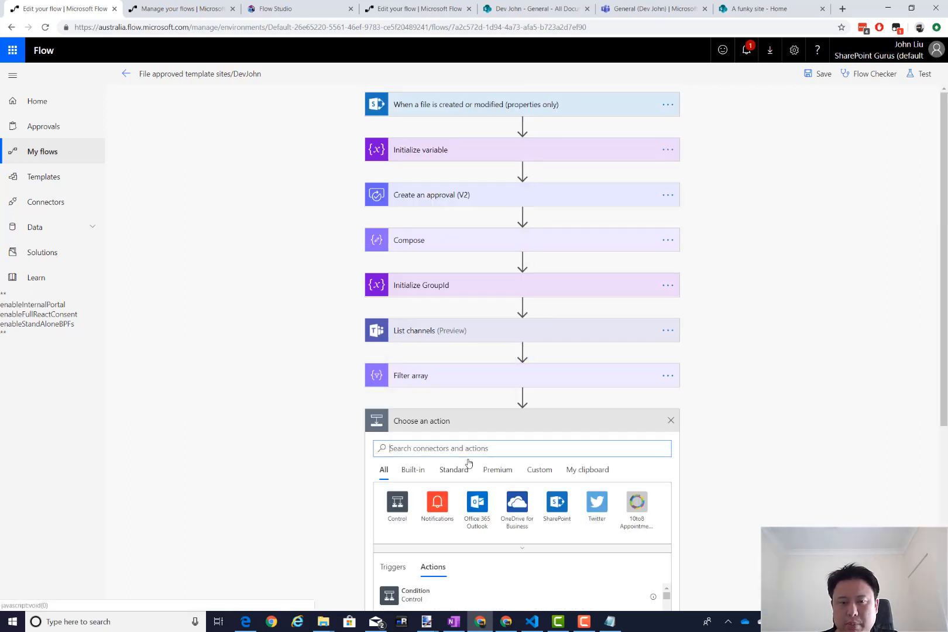
{"action": "type", "text": "compose"}
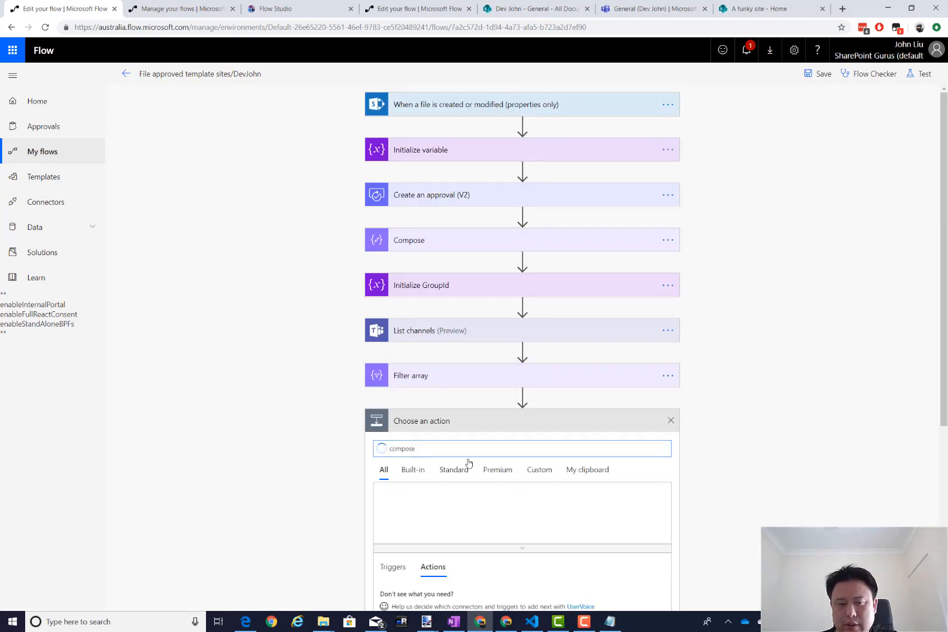
{"action": "left_click", "coordinate": [411, 593]}
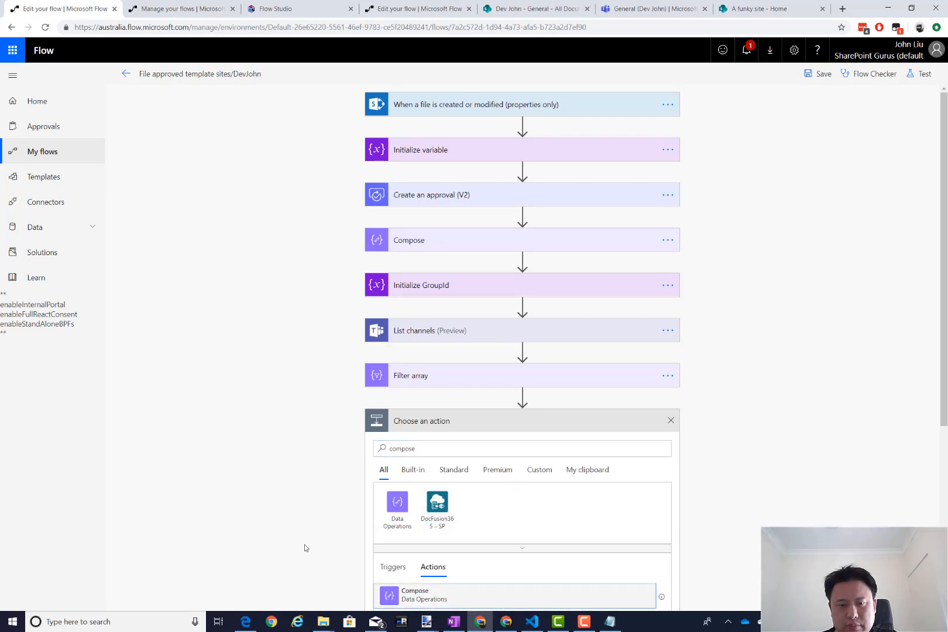
Rename the new Compose action to "Compose channel id".
{"action": "left_click", "coordinate": [672, 421]}
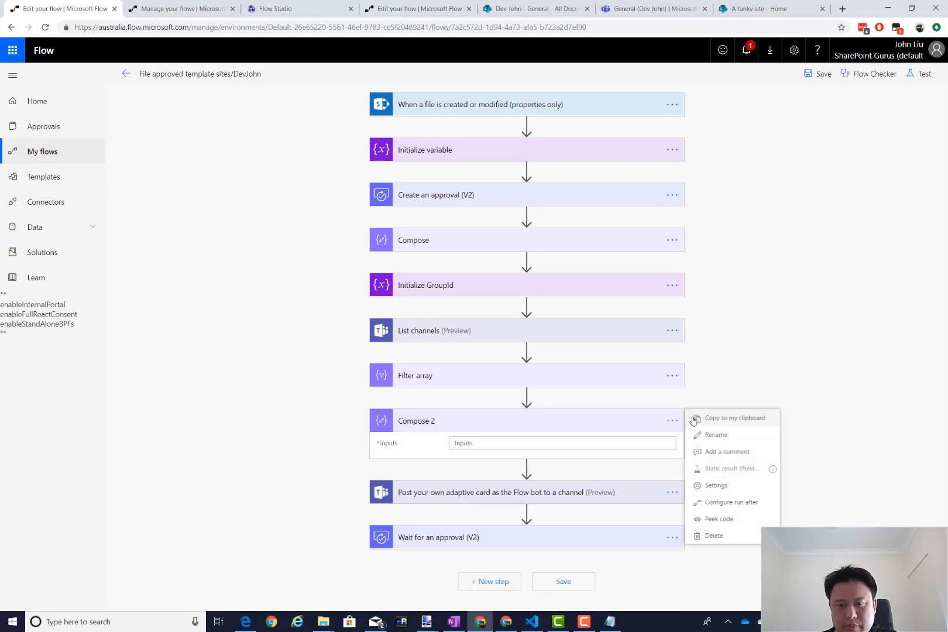
{"action": "left_click", "coordinate": [719, 437]}
{"action": "type", "text": "Compose"}
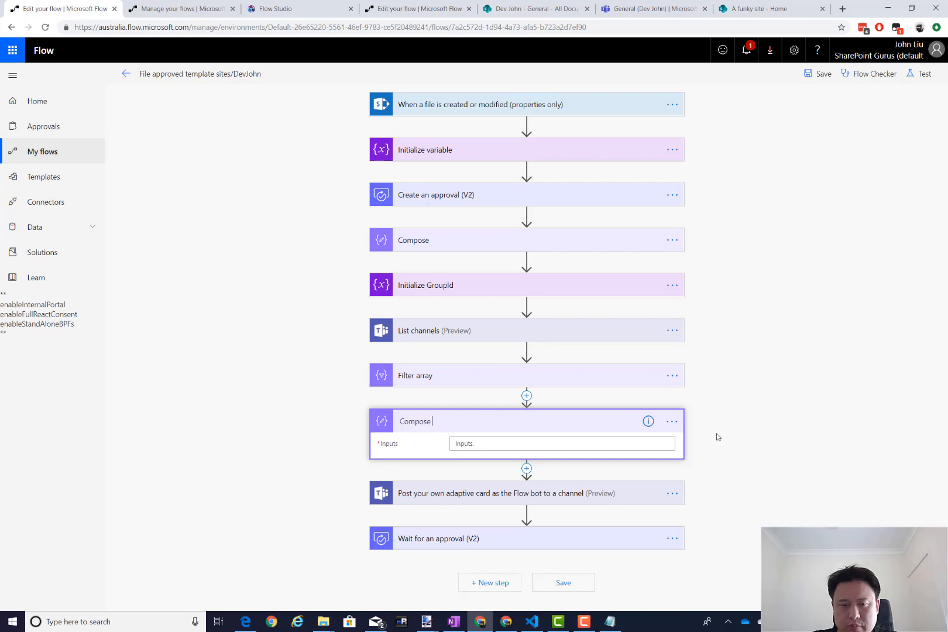
{"action": "type", "text": " channel i"}
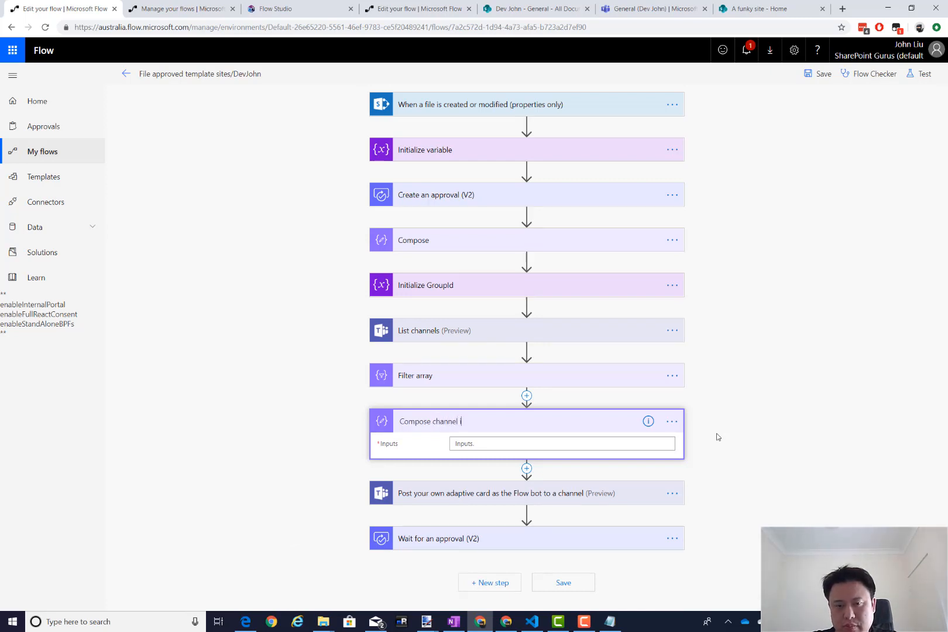
{"action": "type", "text": "d"}
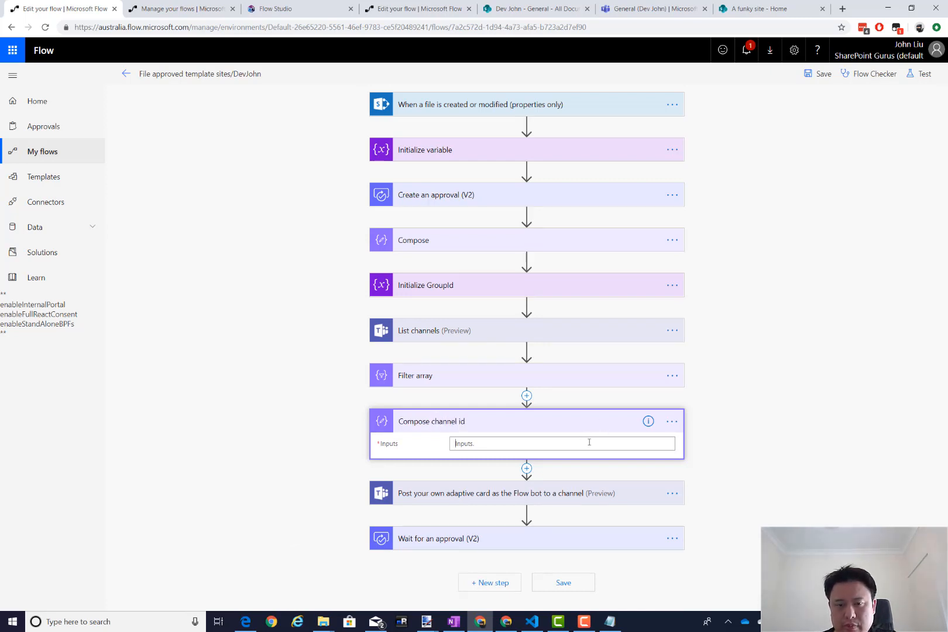
Fill the Compose channel id inputs with the Channel Id value from List channels and dismiss the for-each notice.
{"action": "left_click", "coordinate": [589, 442]}
{"action": "scroll", "coordinate": [479, 454], "scroll_direction": "down", "scroll_amount": 5}
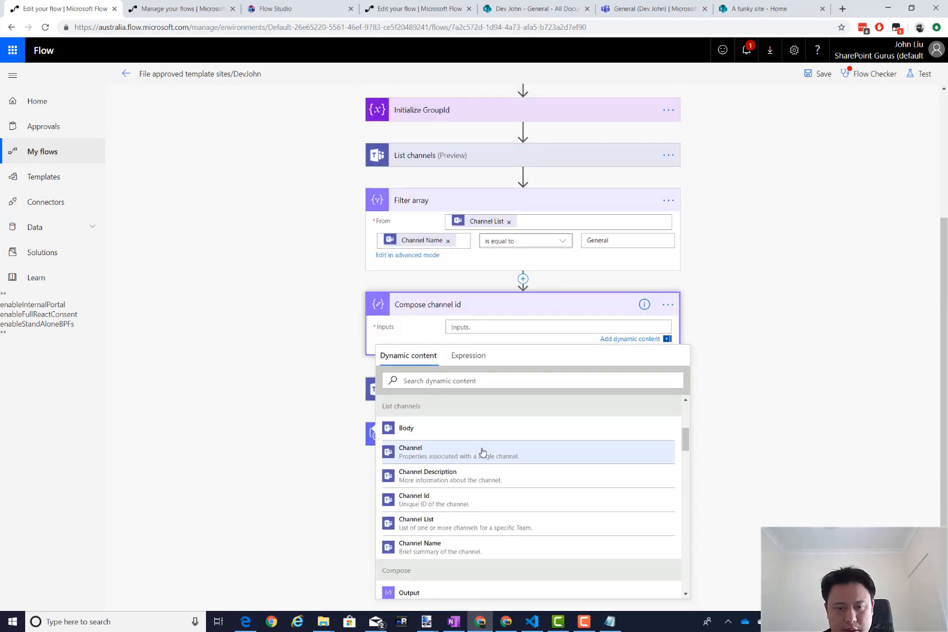
{"action": "scroll", "coordinate": [482, 451], "scroll_direction": "down", "scroll_amount": 2}
{"action": "scroll", "coordinate": [468, 452], "scroll_direction": "up", "scroll_amount": 1}
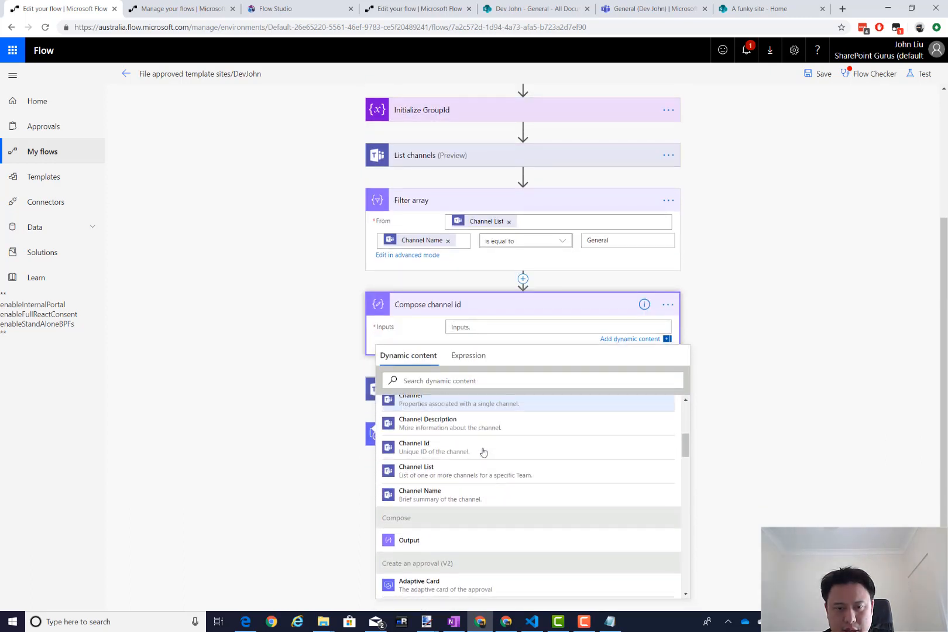
{"action": "left_click", "coordinate": [431, 450]}
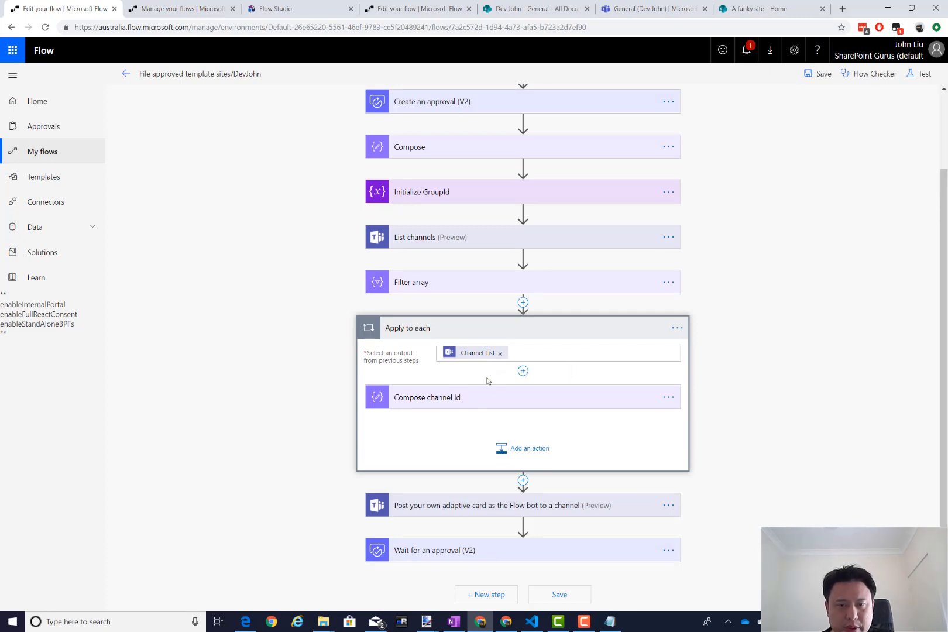
{"action": "left_click", "coordinate": [450, 405]}
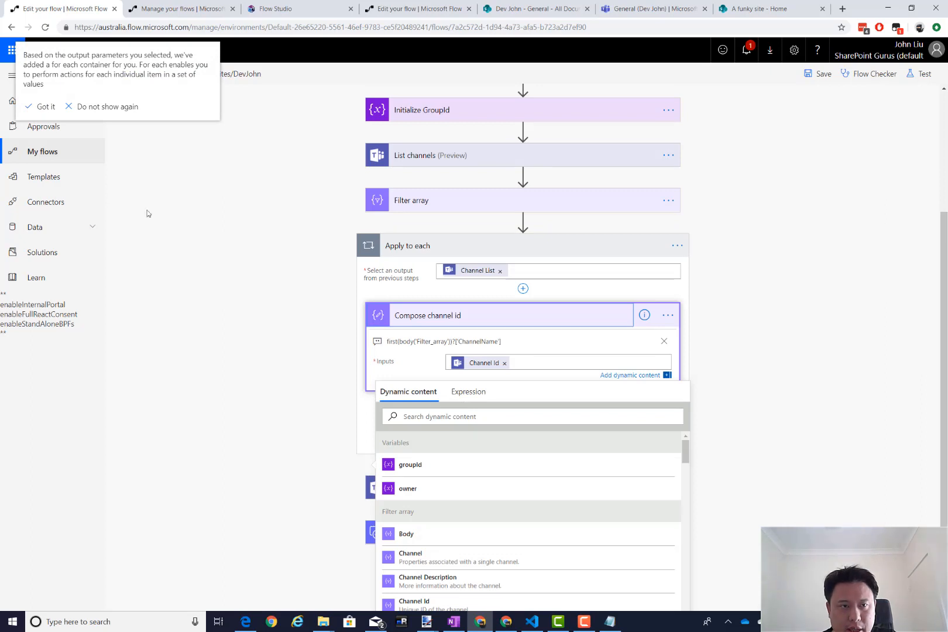
{"action": "left_click", "coordinate": [117, 108]}
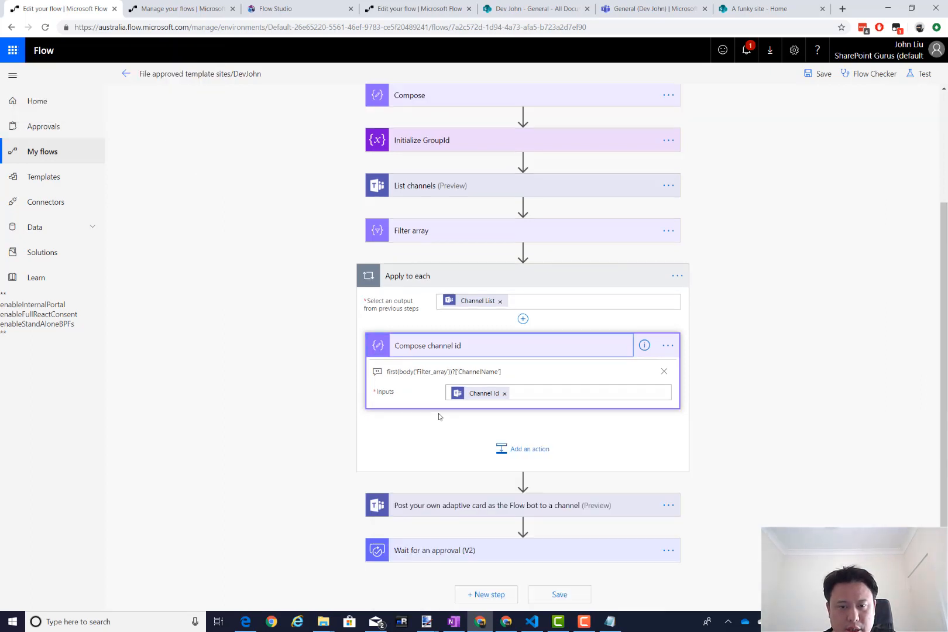
Try to remove the comment from the Compose channel id action.
{"action": "mouse_move", "coordinate": [485, 396]}
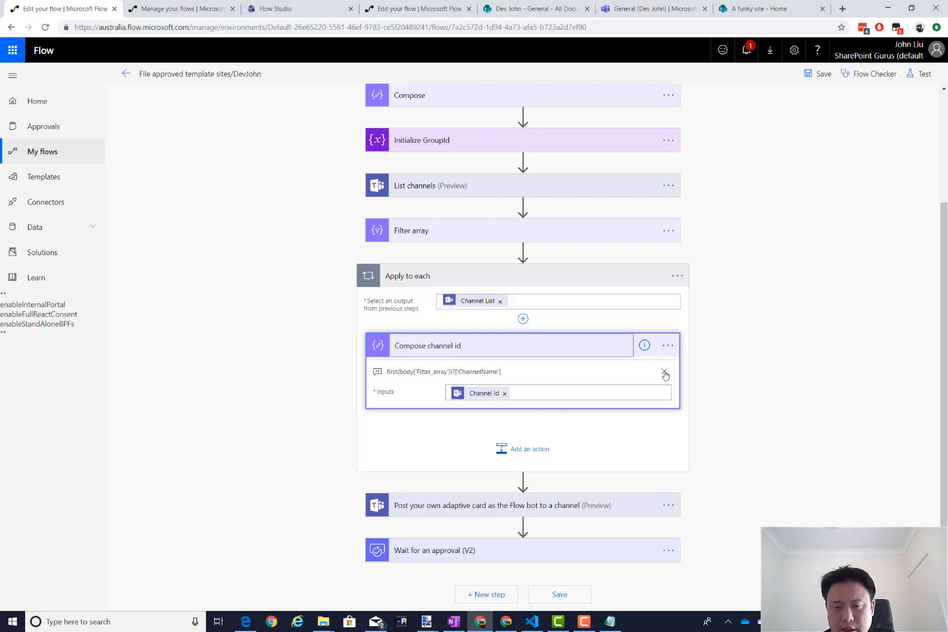
{"action": "left_click", "coordinate": [664, 373]}
{"action": "left_click", "coordinate": [485, 396]}
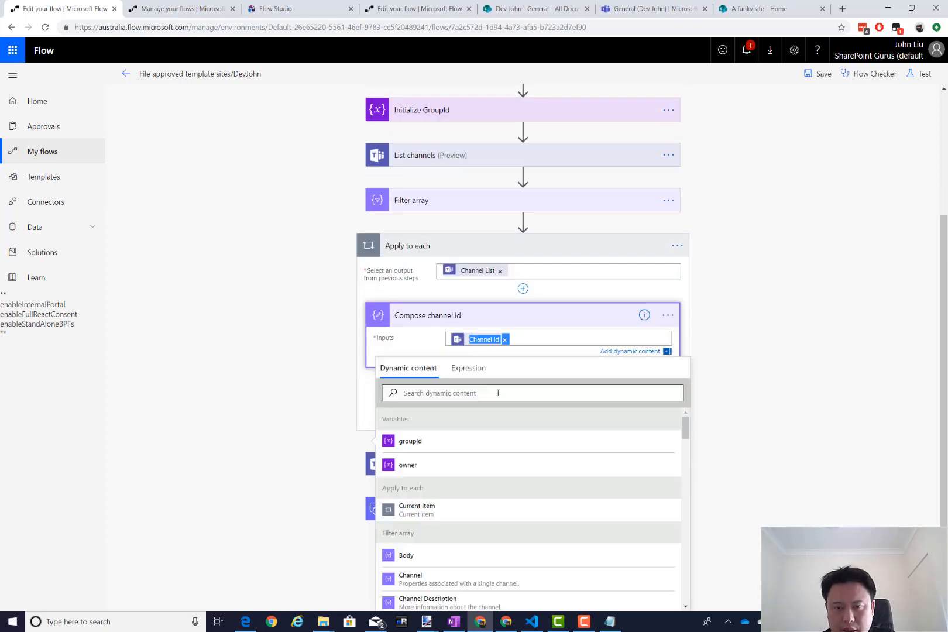
Peek at the code of Compose channel id and examine which property its inputs reference.
{"action": "left_click", "coordinate": [719, 345]}
{"action": "left_click", "coordinate": [668, 376]}
{"action": "left_click", "coordinate": [685, 407]}
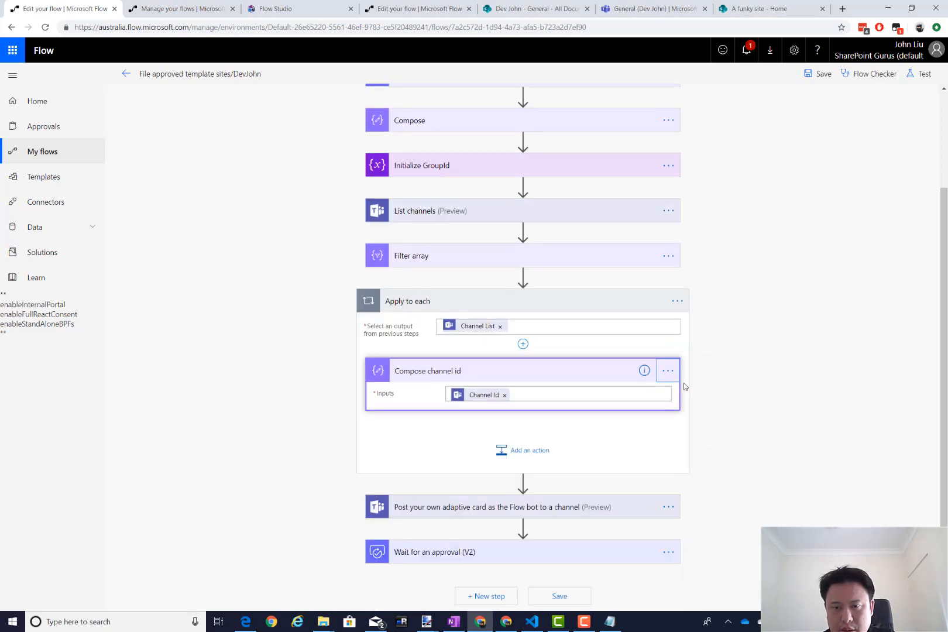
{"action": "left_click", "coordinate": [666, 373]}
{"action": "left_click", "coordinate": [716, 468]}
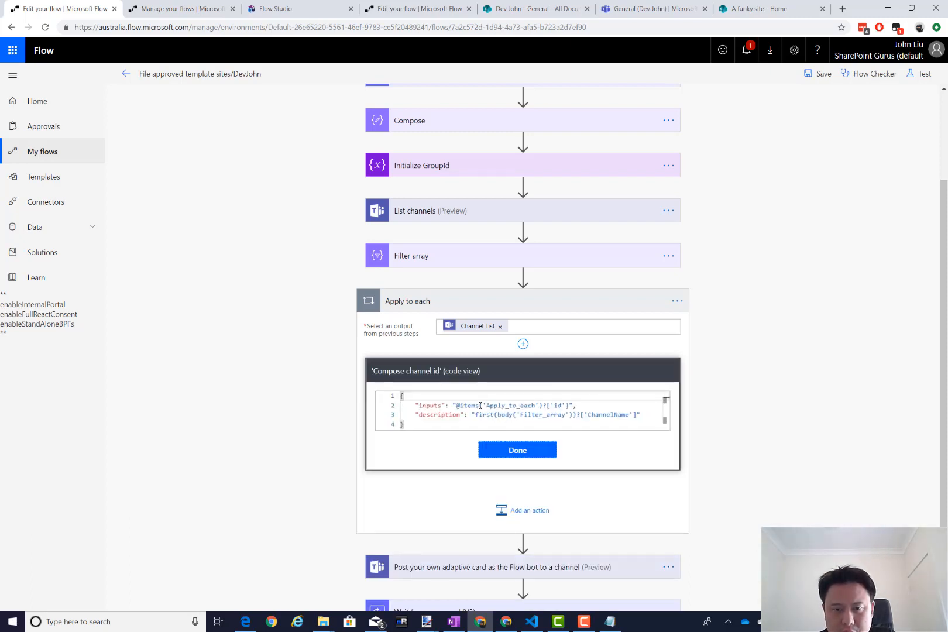
{"action": "left_click_drag", "start_coordinate": [570, 405], "coordinate": [543, 405]}
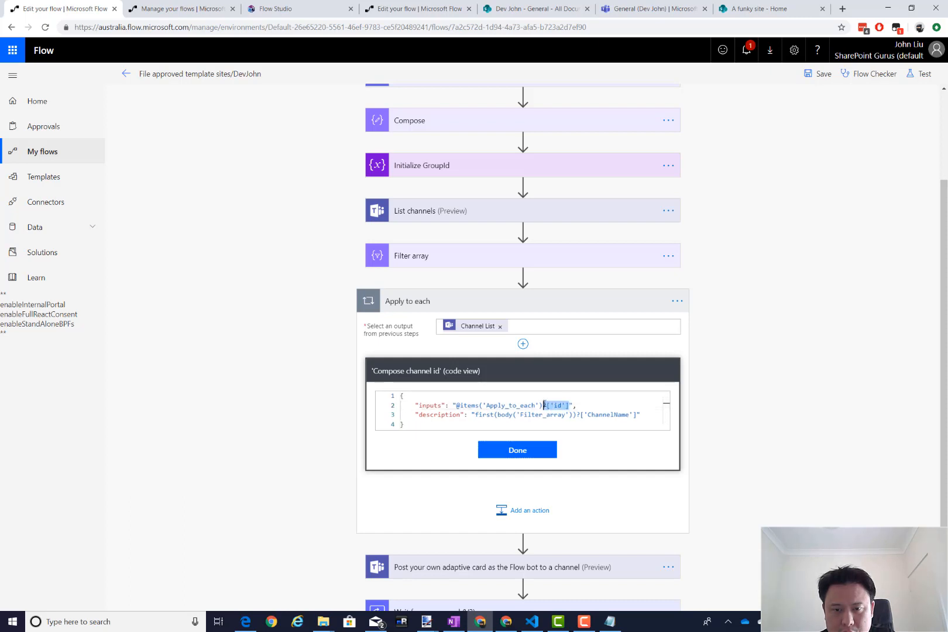
{"action": "left_click", "coordinate": [518, 450]}
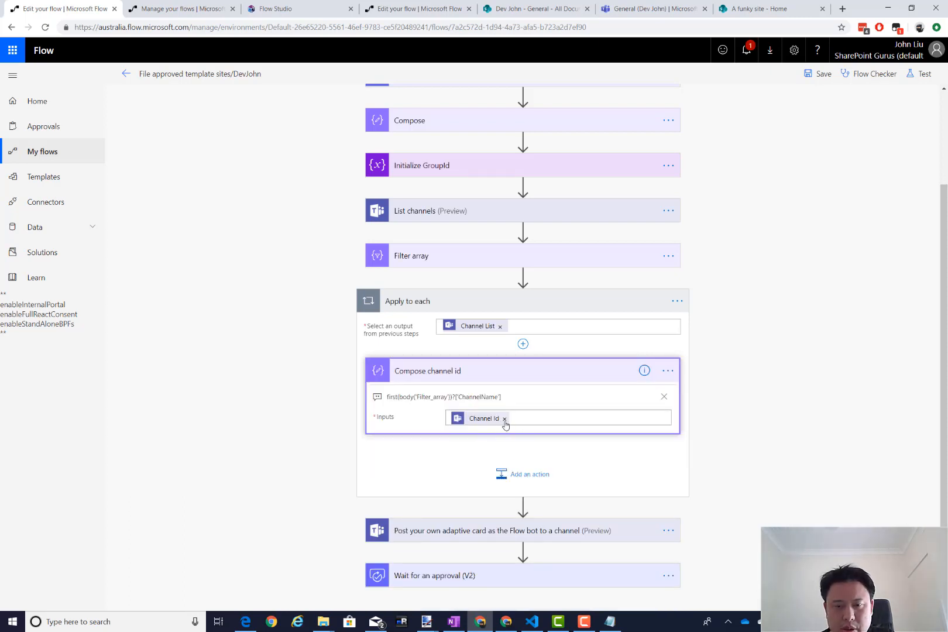
Replace the Channel Id value in Compose channel id with a new expression wrapping the Filter array body in first().
{"action": "left_click", "coordinate": [504, 419]}
{"action": "left_click", "coordinate": [484, 448]}
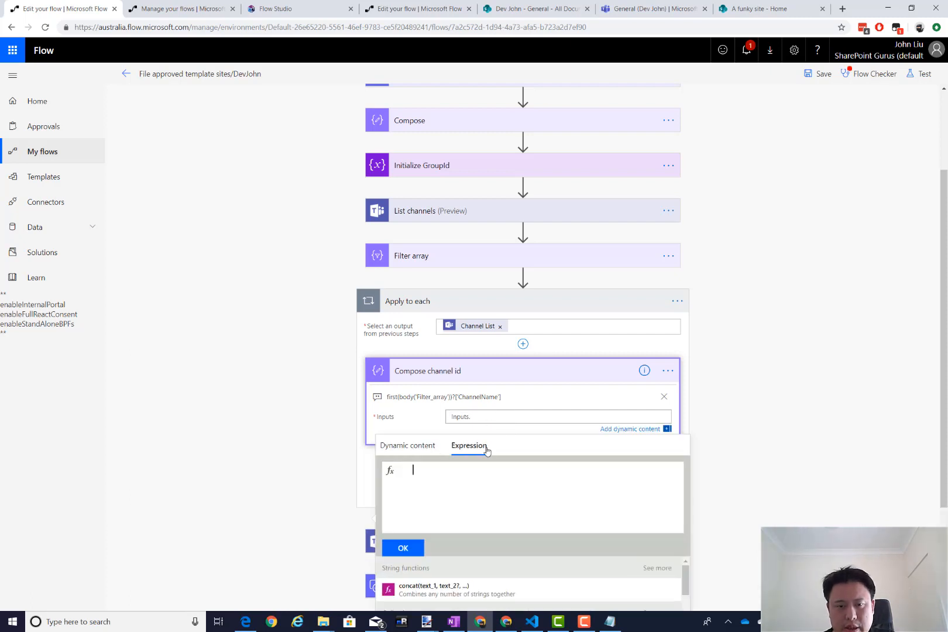
{"action": "type", "text": "first("}
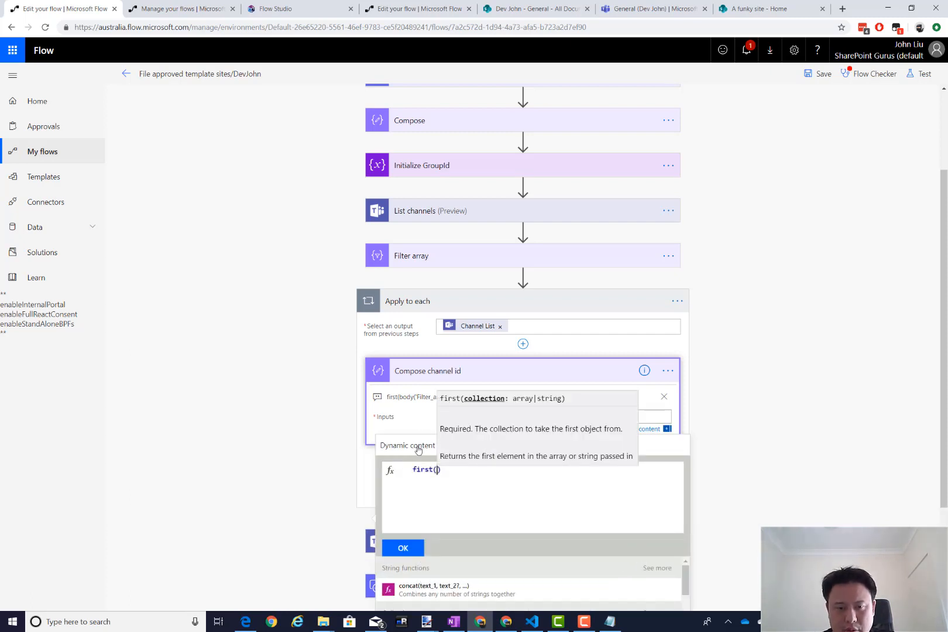
{"action": "left_click", "coordinate": [418, 448]}
{"action": "scroll", "coordinate": [418, 484], "scroll_direction": "down", "scroll_amount": 2}
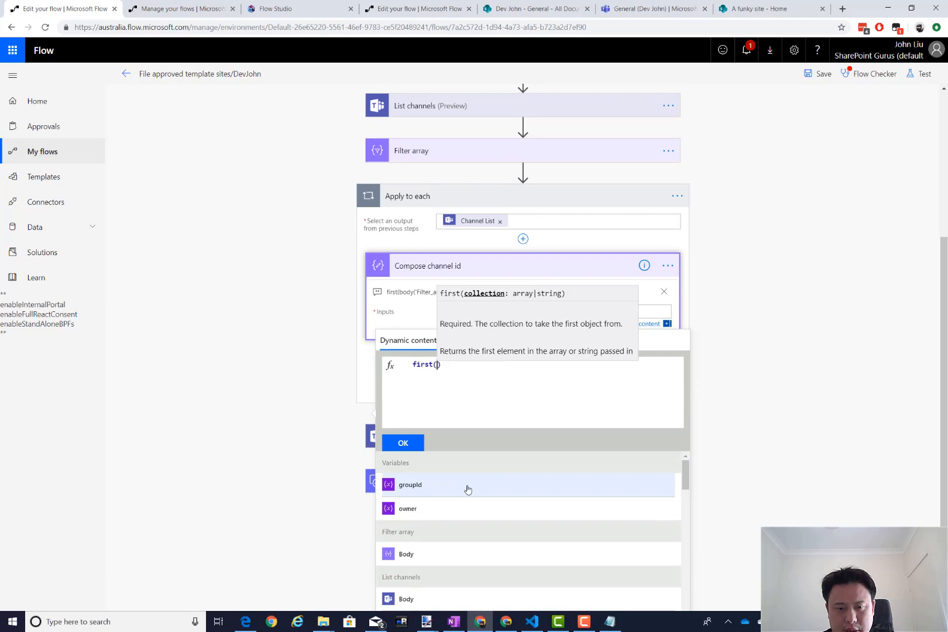
{"action": "left_click", "coordinate": [471, 556]}
{"action": "left_click", "coordinate": [606, 396]}
Complete the expression as first(body('Filter_array'))?['id'], copy its text and apply it to the Compose channel id inputs.
{"action": "type", "text": "?"}
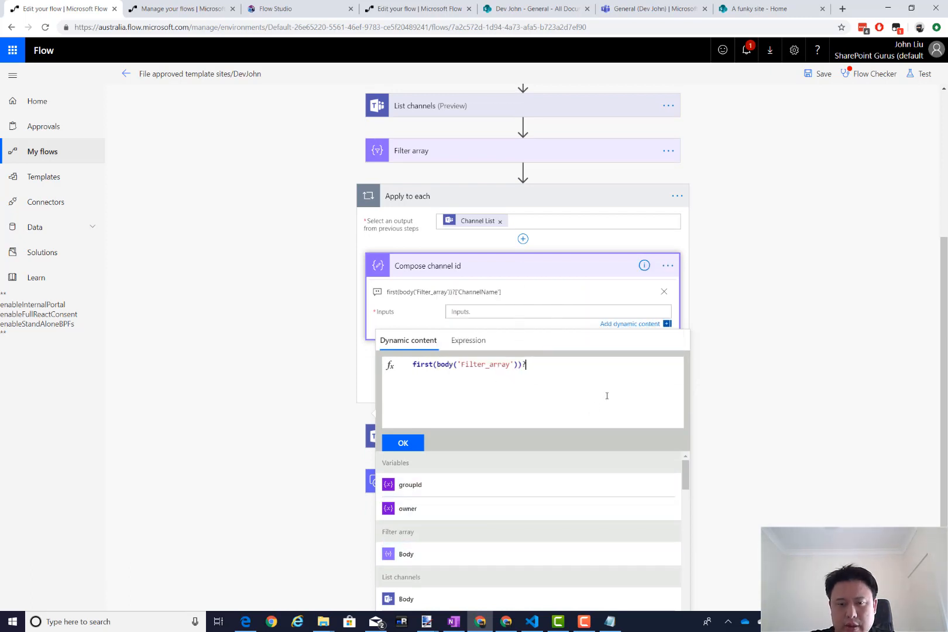
{"action": "type", "text": "['id'"}
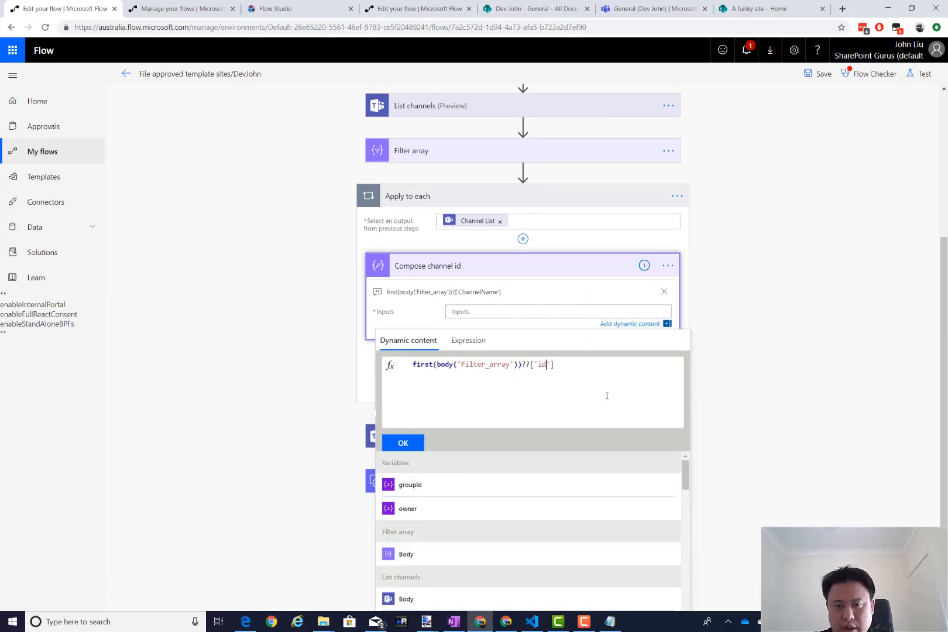
{"action": "key", "text": "Left"}
{"action": "key", "text": "Left"}
{"action": "key", "text": "Left"}
{"action": "key", "text": "Left"}
{"action": "key", "text": "Left"}
{"action": "key", "text": "Left"}
{"action": "key", "text": "Left"}
{"action": "key", "text": "BackSpace"}
{"action": "key", "text": "ctrl+a"}
{"action": "key", "text": "ctrl+c"}
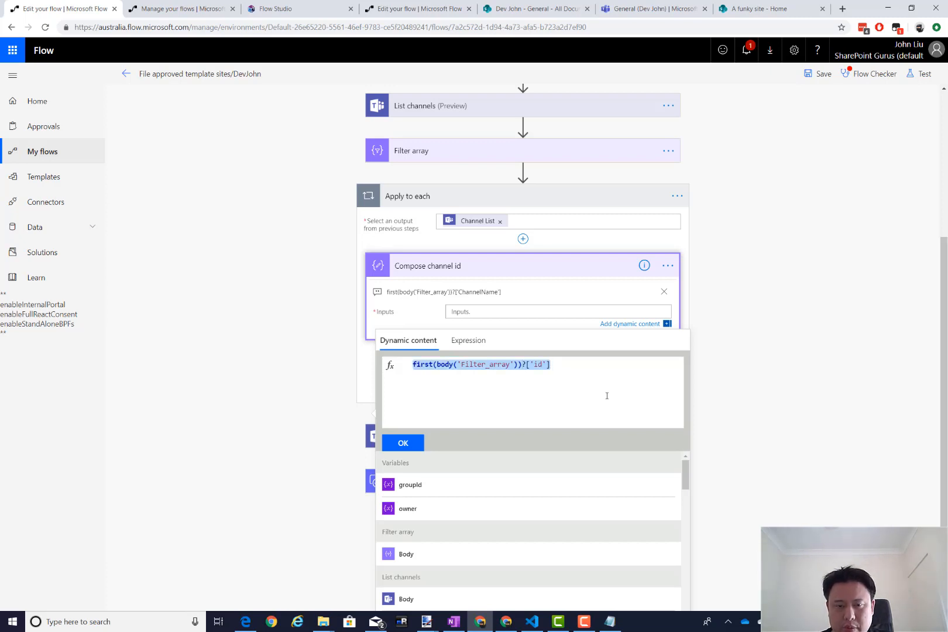
{"action": "left_click", "coordinate": [410, 444]}
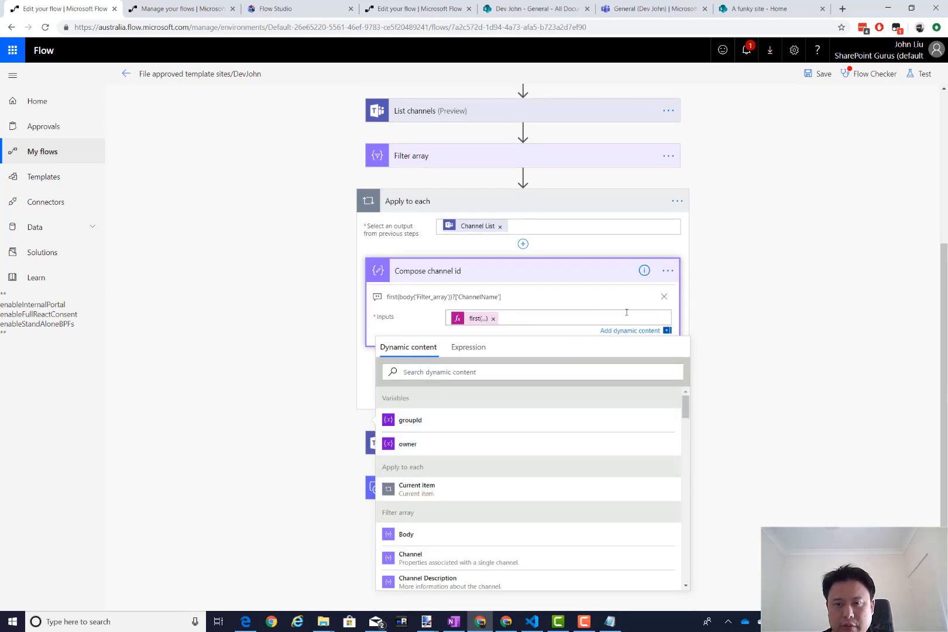
Replace the comment on Compose channel id with the copied expression first(body('Filter_array'))?['id'].
{"action": "left_click", "coordinate": [672, 275]}
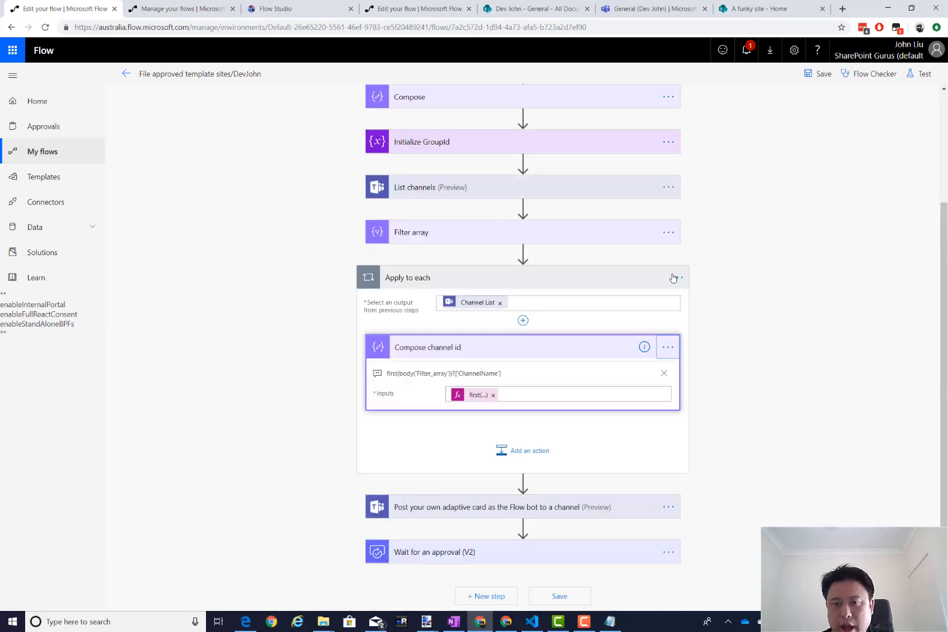
{"action": "left_click", "coordinate": [670, 356]}
{"action": "left_click", "coordinate": [702, 363]}
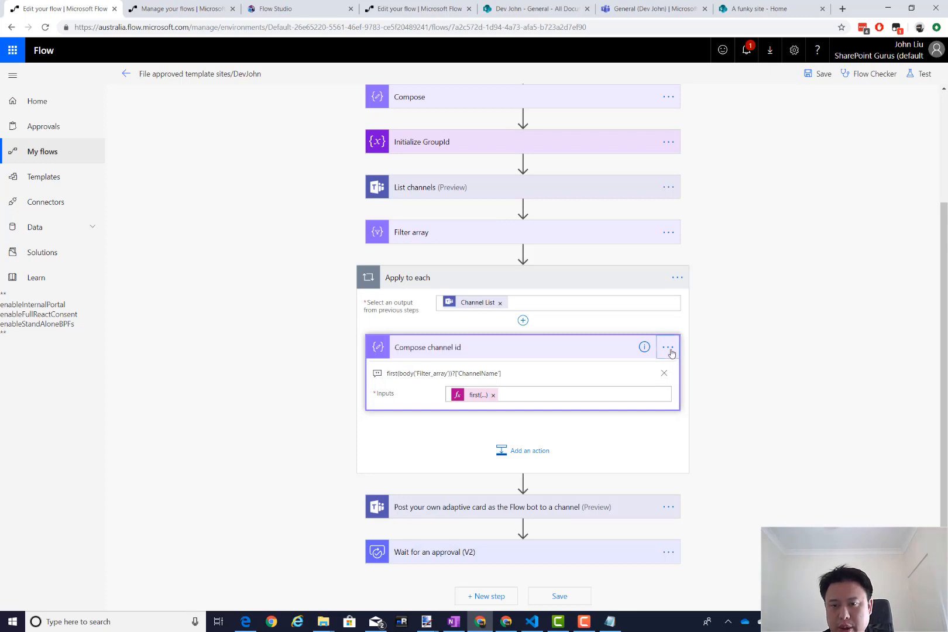
{"action": "left_click", "coordinate": [668, 347]}
{"action": "left_click", "coordinate": [694, 377]}
{"action": "key", "text": "ctrl+v"}
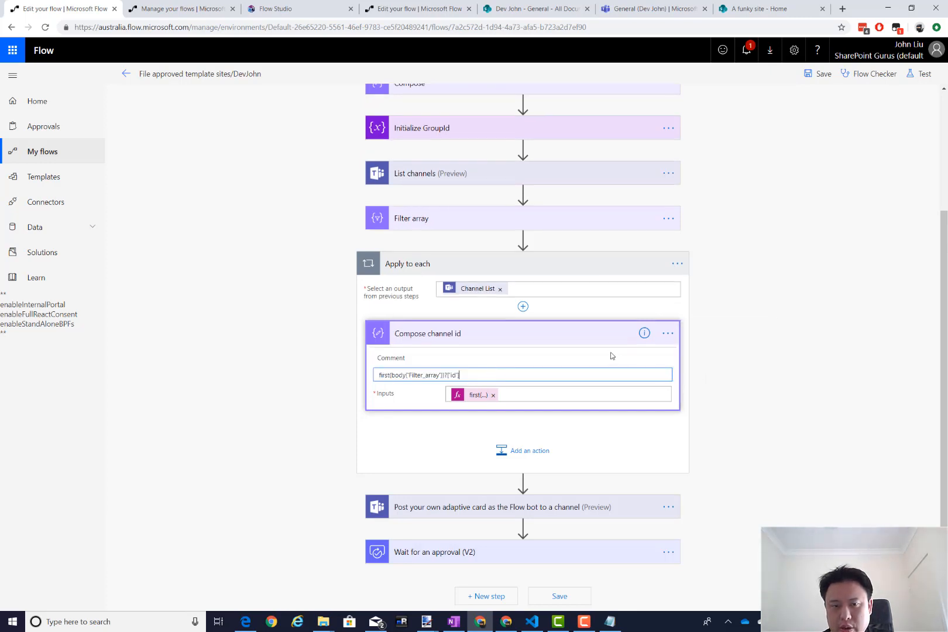
{"action": "left_click", "coordinate": [609, 353]}
Move Compose channel id out of the Apply to each loop to directly after Filter array, and delete the empty loop.
{"action": "left_click_drag", "start_coordinate": [446, 348], "coordinate": [494, 281]}
{"action": "left_click", "coordinate": [668, 379]}
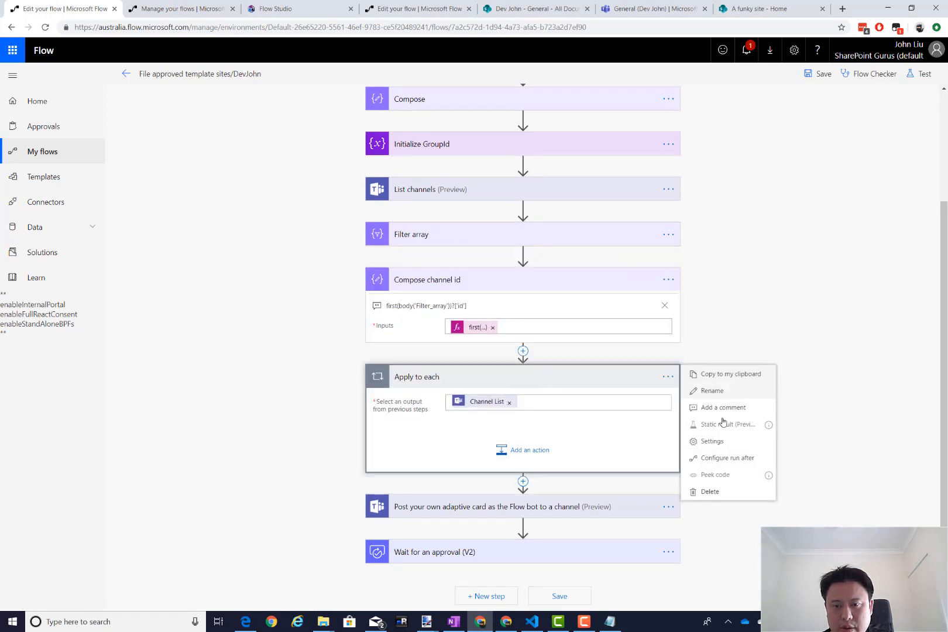
{"action": "left_click", "coordinate": [709, 492]}
{"action": "left_click", "coordinate": [525, 100]}
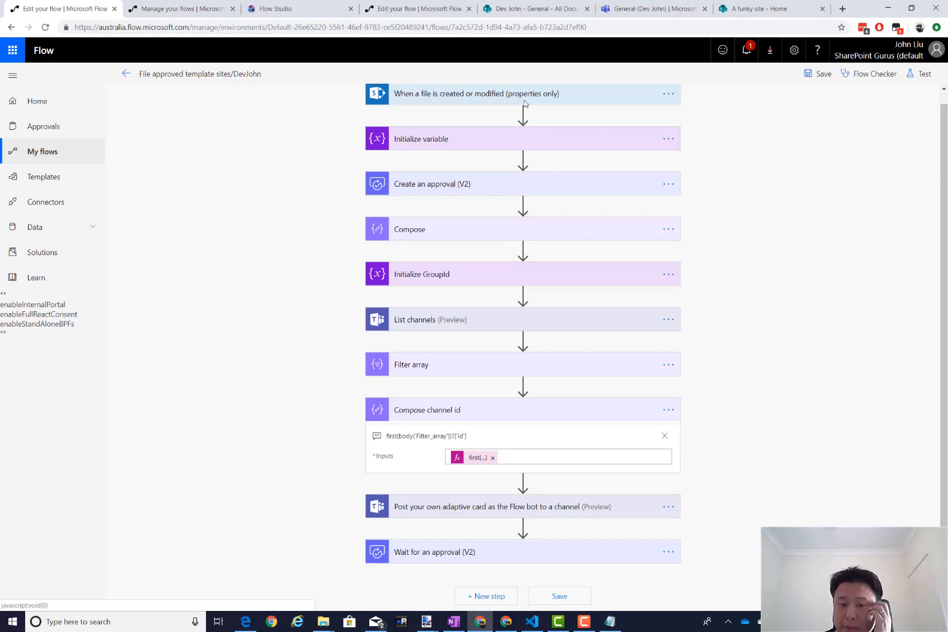
Set the adaptive card action's Channel to a custom value using the Output of Compose channel id.
{"action": "left_click", "coordinate": [449, 509]}
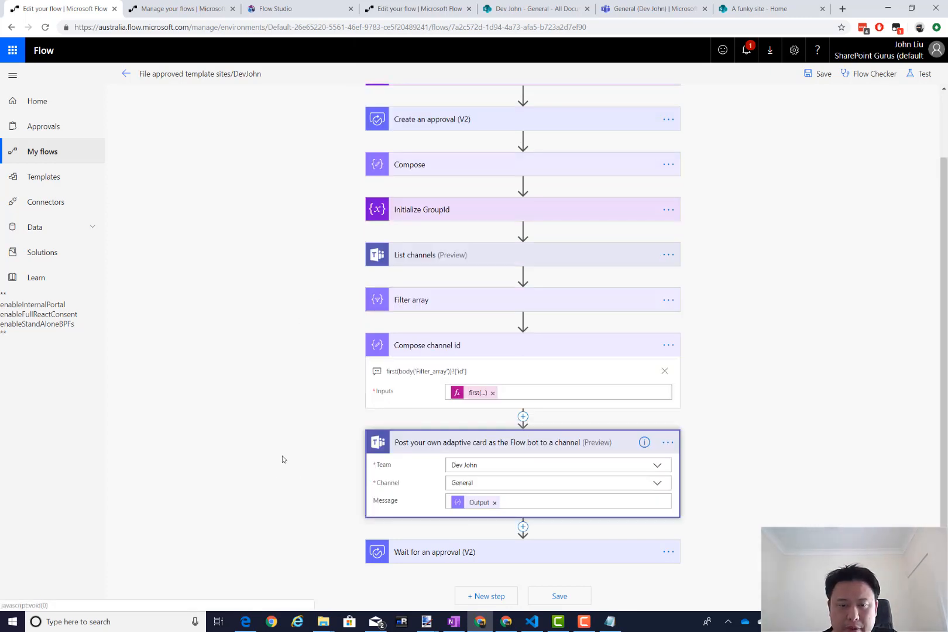
{"action": "left_click", "coordinate": [656, 484]}
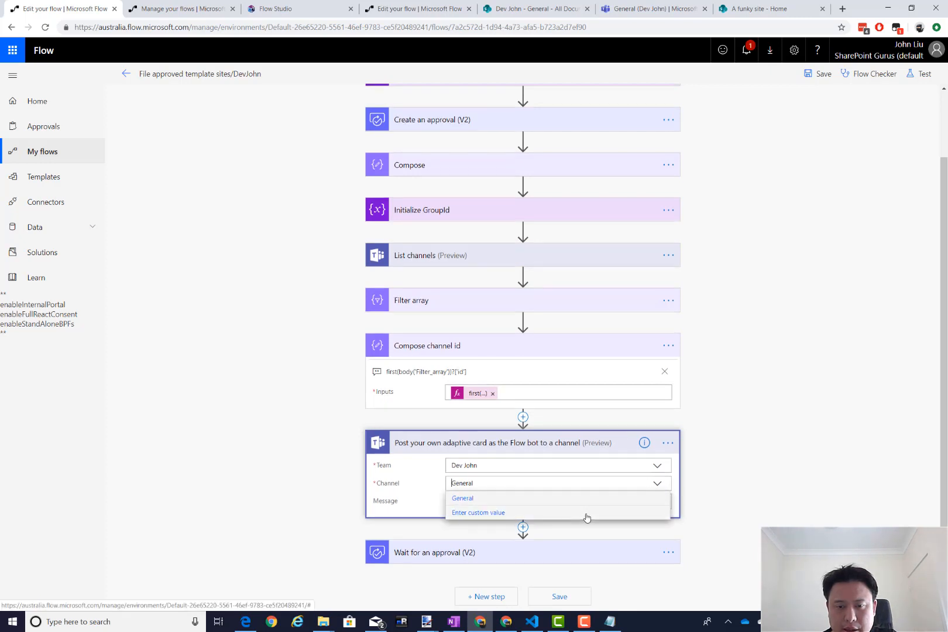
{"action": "left_click", "coordinate": [565, 512]}
{"action": "scroll", "coordinate": [512, 536], "scroll_direction": "down", "scroll_amount": 3}
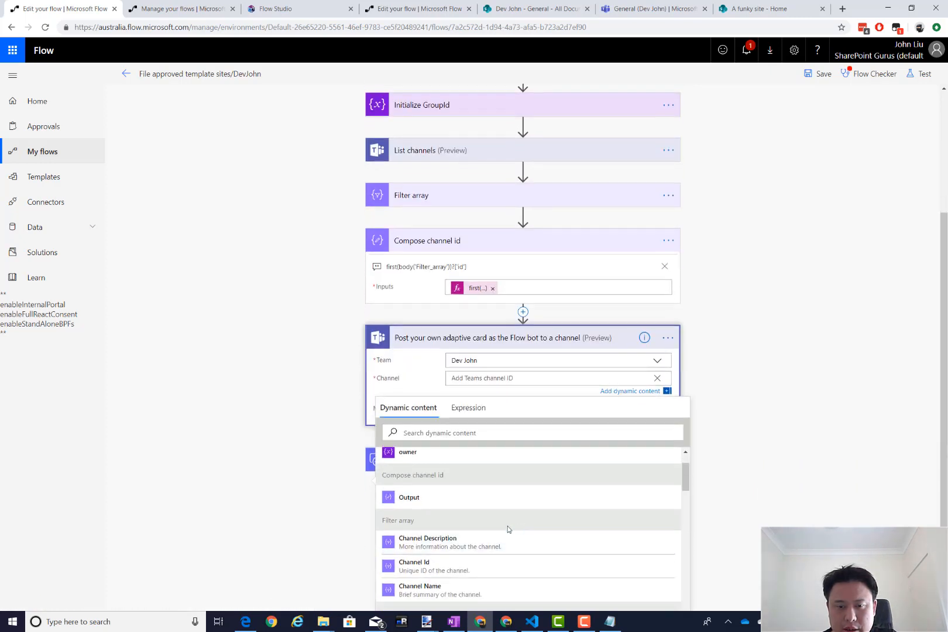
{"action": "left_click", "coordinate": [482, 498]}
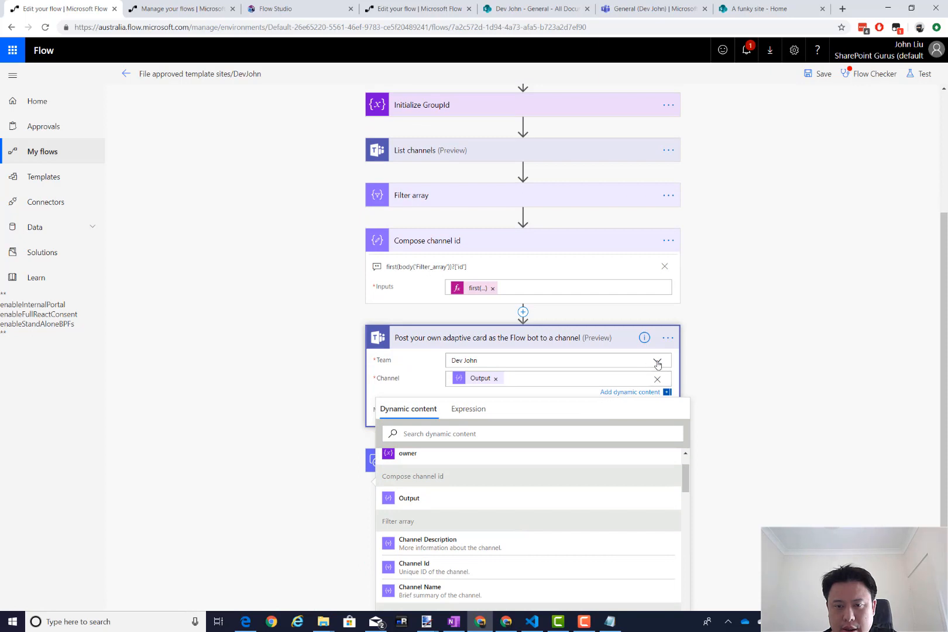
Set the adaptive card action's Team to a custom value using the groupId variable.
{"action": "left_click", "coordinate": [657, 361]}
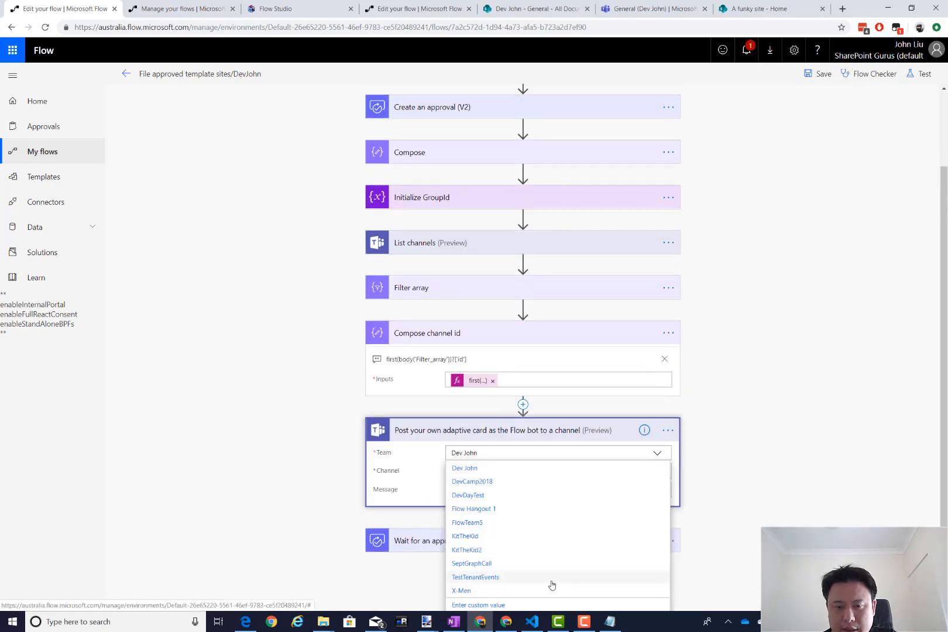
{"action": "left_click", "coordinate": [538, 604]}
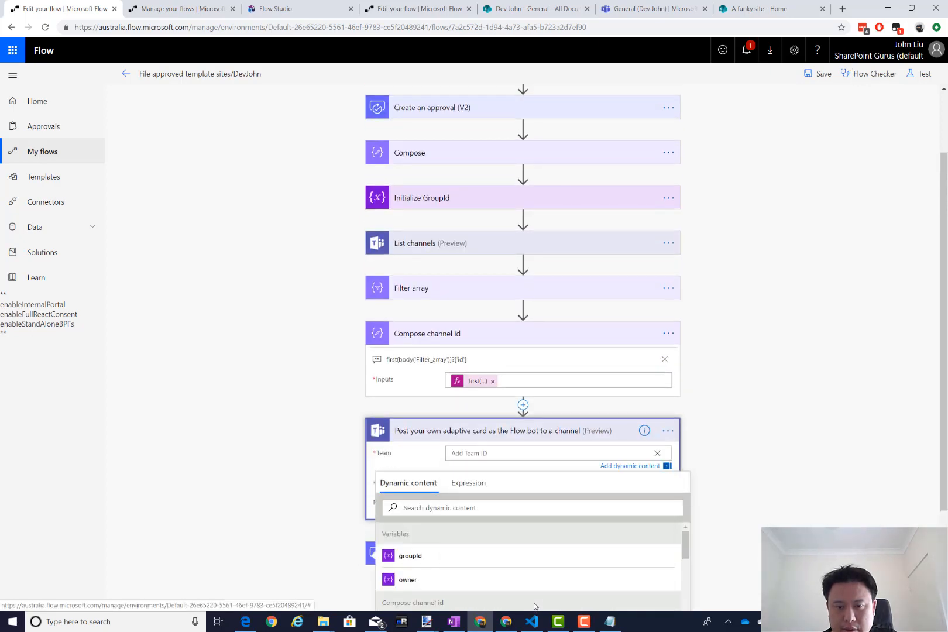
{"action": "left_click", "coordinate": [468, 556]}
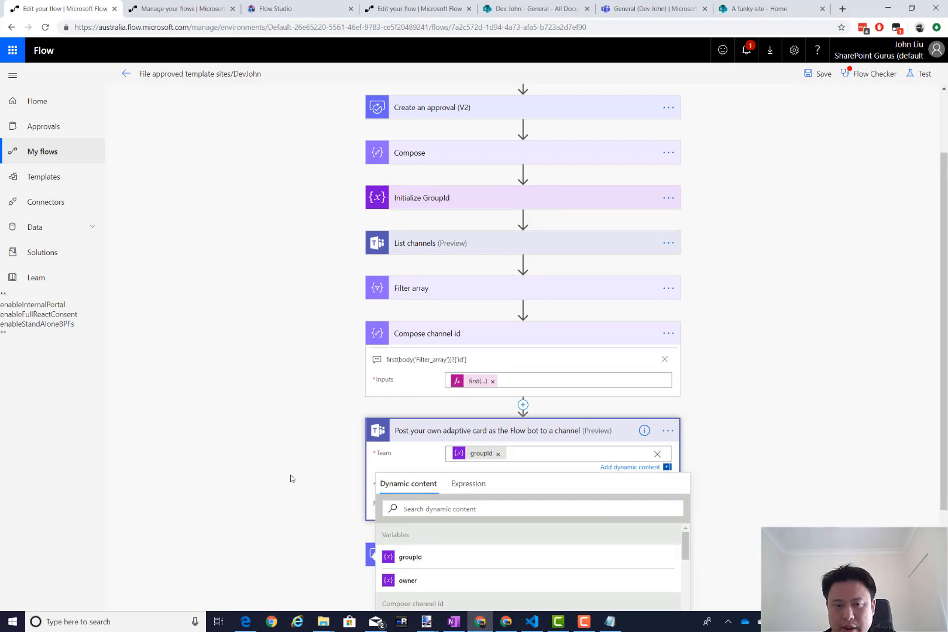
{"action": "left_click", "coordinate": [291, 479]}
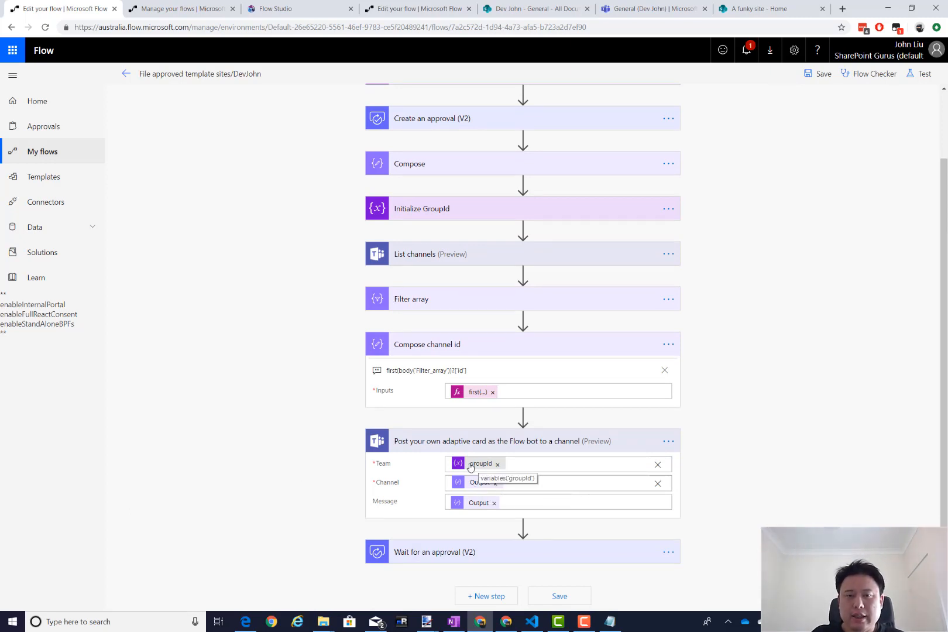
Review the Initialize GroupId settings and collapse the expanded actions to view the whole flow.
{"action": "left_click", "coordinate": [460, 209]}
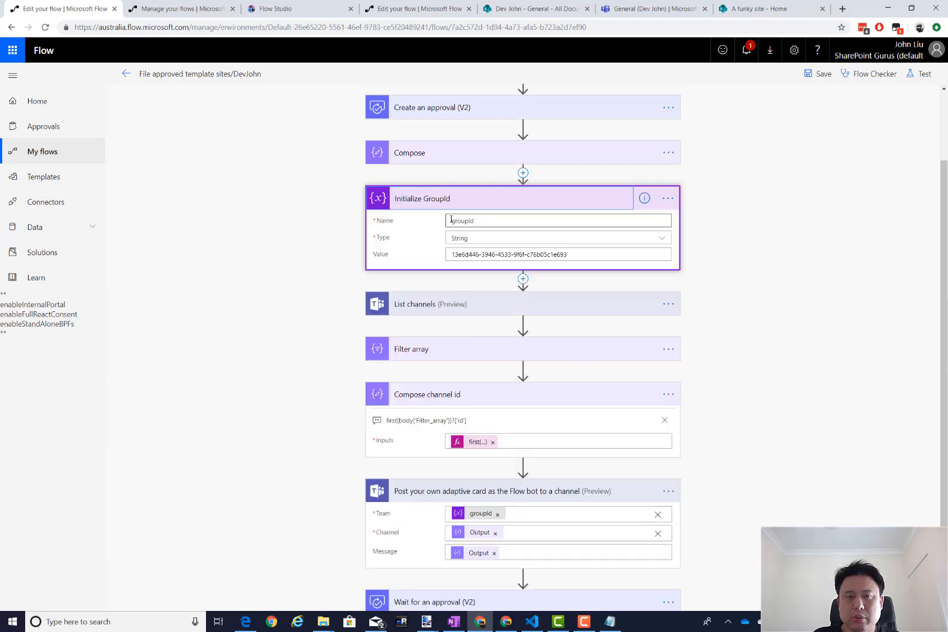
{"action": "left_click", "coordinate": [456, 202]}
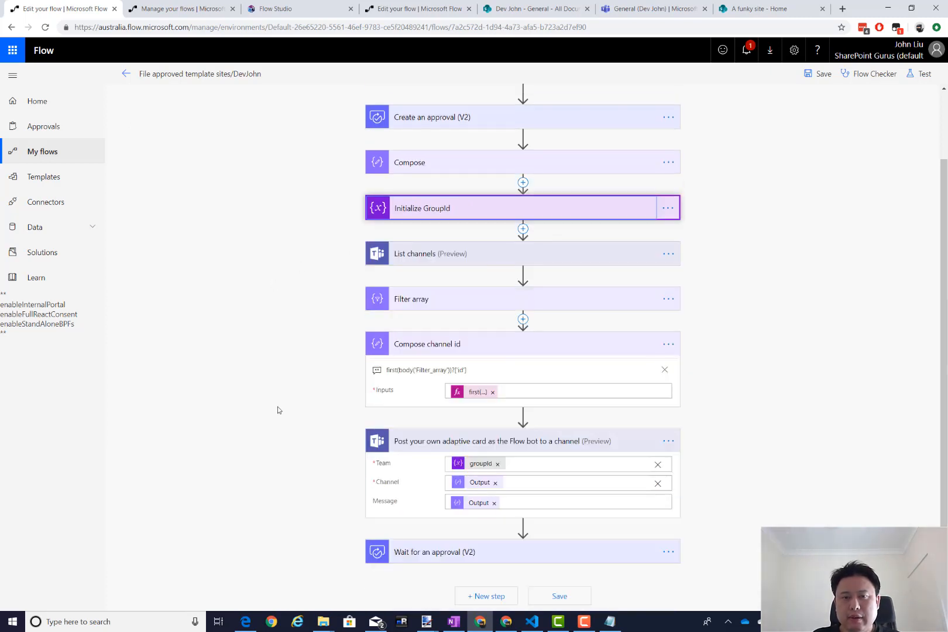
{"action": "scroll", "coordinate": [278, 421], "scroll_direction": "up", "scroll_amount": 3}
{"action": "left_click", "coordinate": [405, 520]}
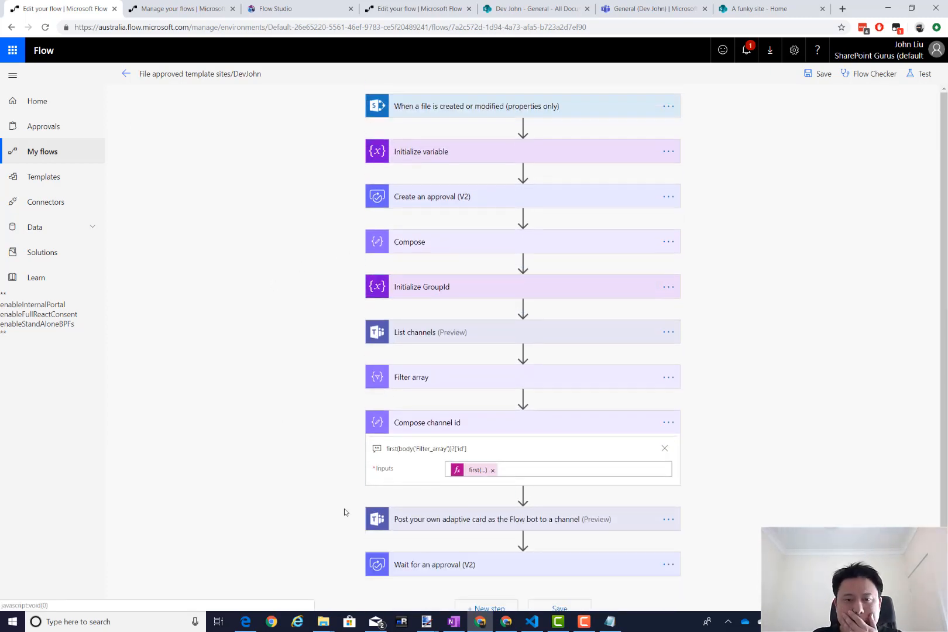
{"action": "left_click", "coordinate": [445, 422]}
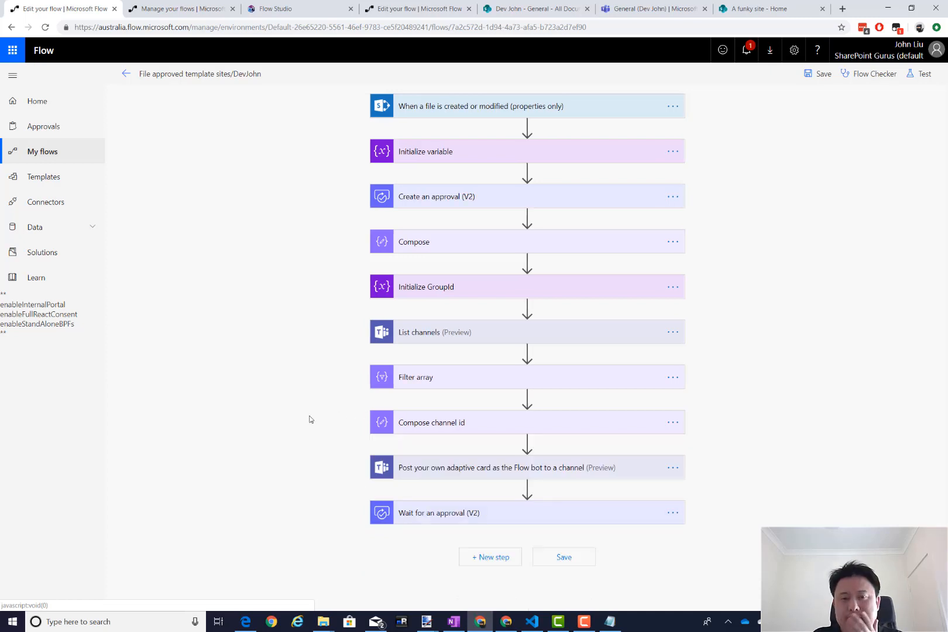
Save the flow and test it using data from the previous run of 18 minutes ago.
{"action": "left_click", "coordinate": [817, 74]}
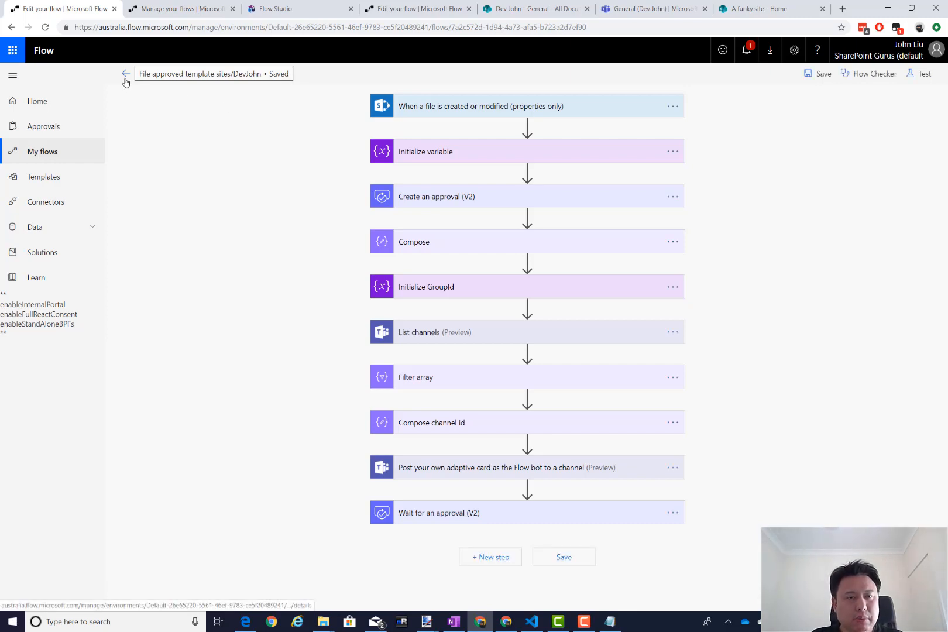
{"action": "left_click", "coordinate": [923, 74]}
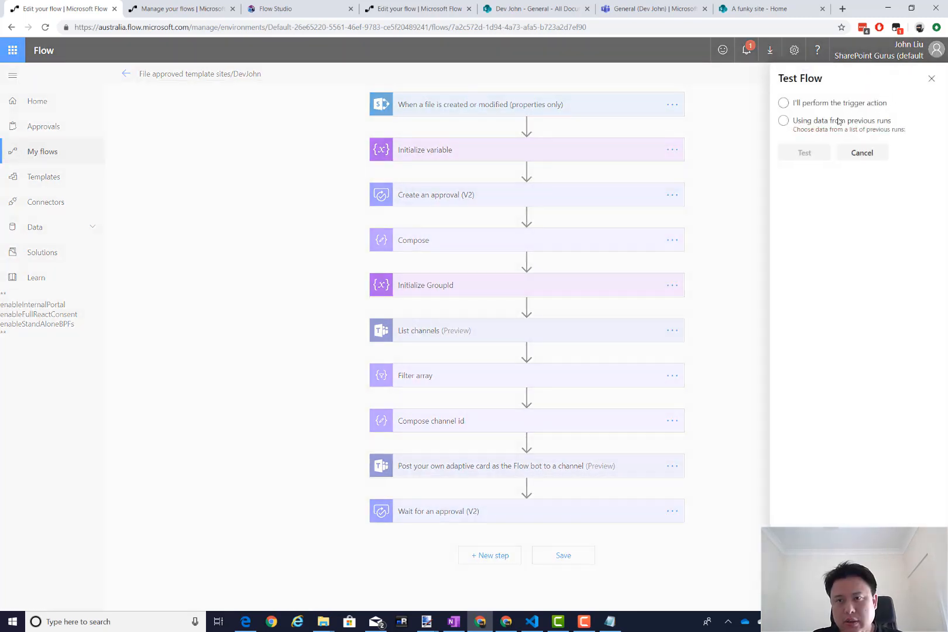
{"action": "left_click", "coordinate": [827, 122]}
{"action": "left_click", "coordinate": [817, 150]}
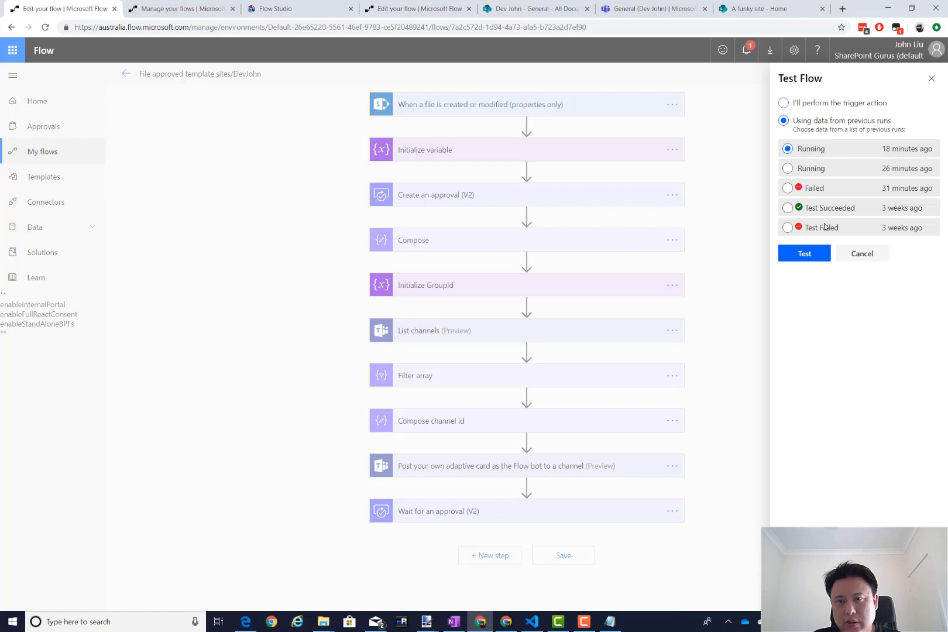
{"action": "left_click", "coordinate": [805, 254]}
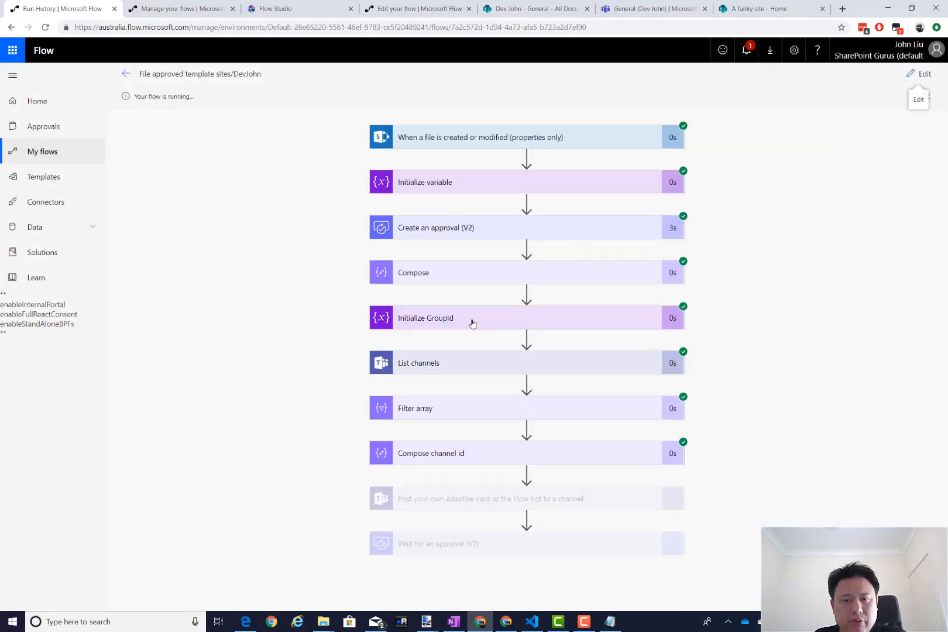
Examine the Team input and Channel List output of List channels in the test run.
{"action": "left_click", "coordinate": [463, 370]}
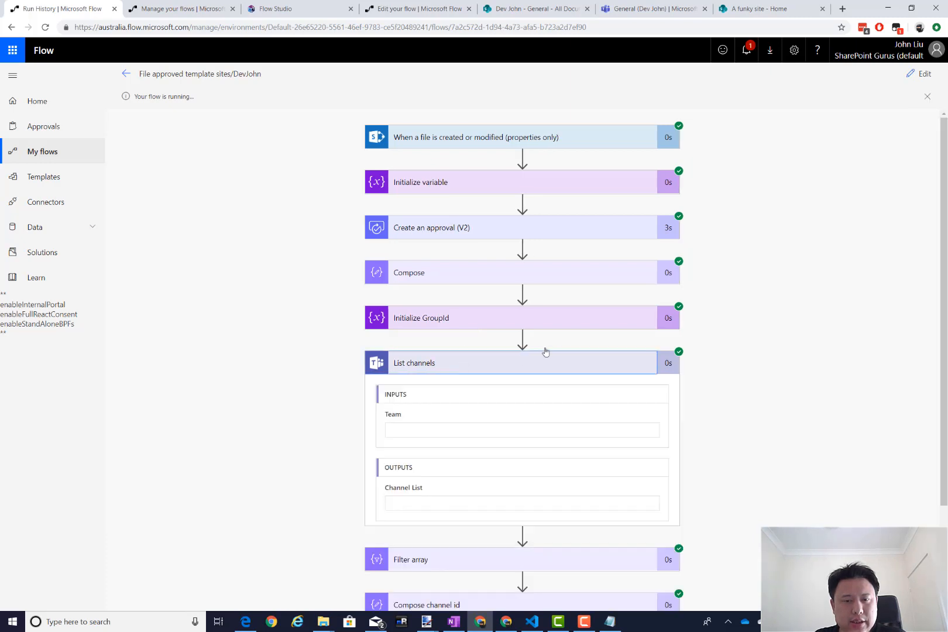
{"action": "scroll", "coordinate": [804, 397], "scroll_direction": "down", "scroll_amount": 3}
{"action": "scroll", "coordinate": [505, 345], "scroll_direction": "down", "scroll_amount": 2}
{"action": "scroll", "coordinate": [504, 346], "scroll_direction": "down", "scroll_amount": 1}
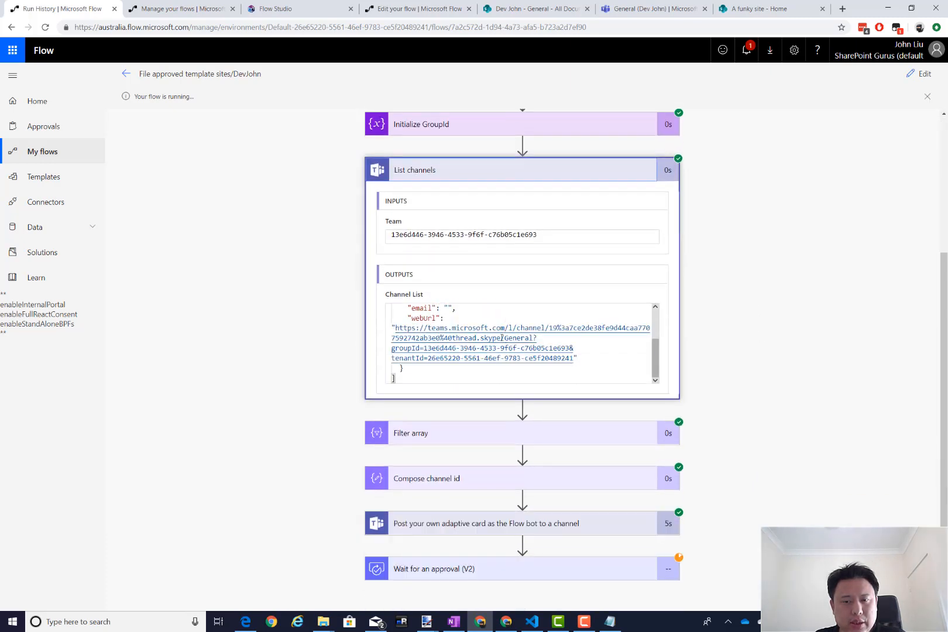
{"action": "scroll", "coordinate": [503, 342], "scroll_direction": "up", "scroll_amount": 3}
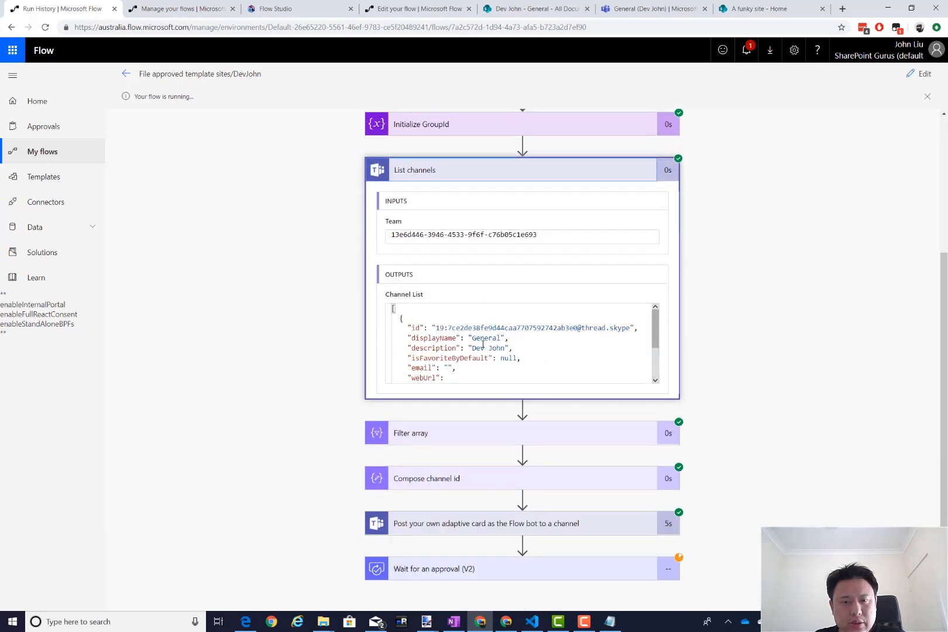
{"action": "scroll", "coordinate": [497, 348], "scroll_direction": "down", "scroll_amount": 2}
{"action": "left_click", "coordinate": [446, 172]}
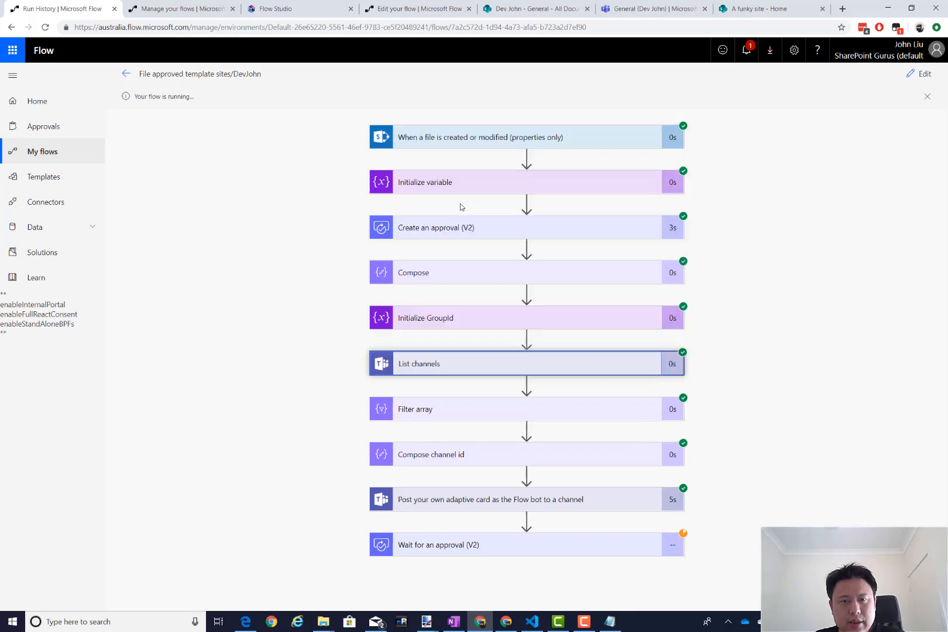
Inspect the Filter array outputs in the test run, checking the channel's displayName and id.
{"action": "left_click", "coordinate": [483, 416]}
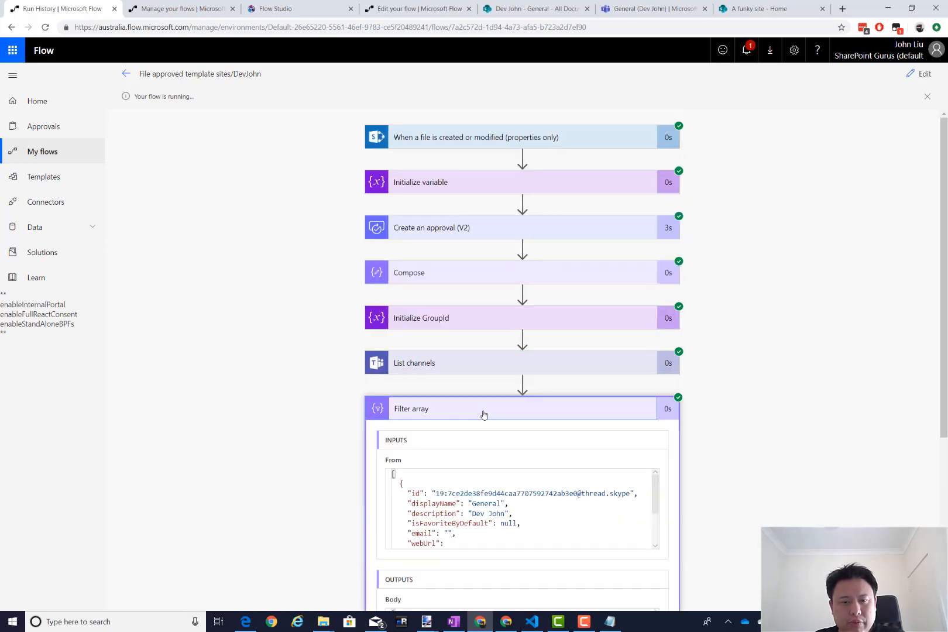
{"action": "scroll", "coordinate": [761, 471], "scroll_direction": "down", "scroll_amount": 2}
{"action": "scroll", "coordinate": [772, 468], "scroll_direction": "down", "scroll_amount": 2}
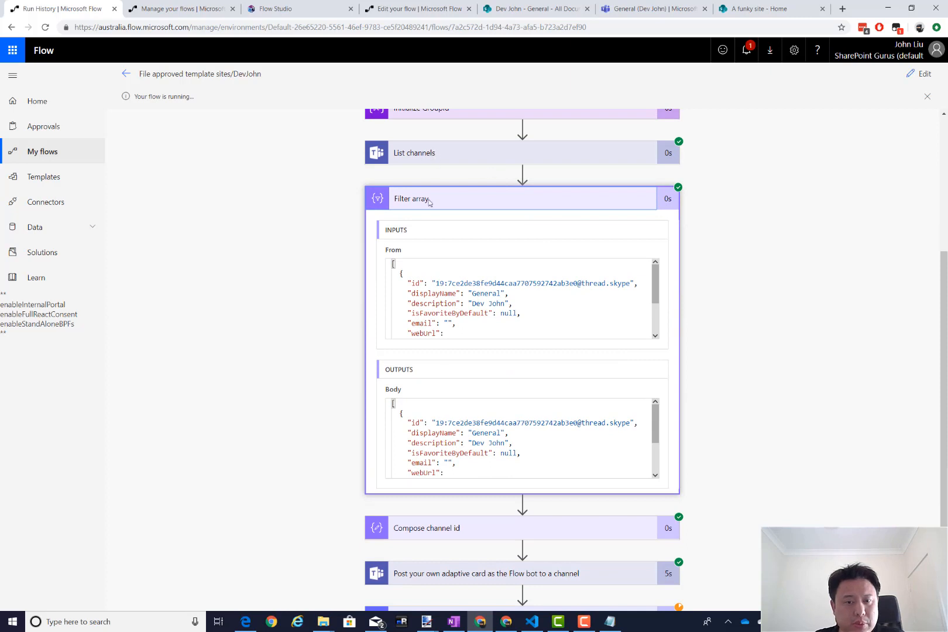
{"action": "double_click", "coordinate": [481, 434]}
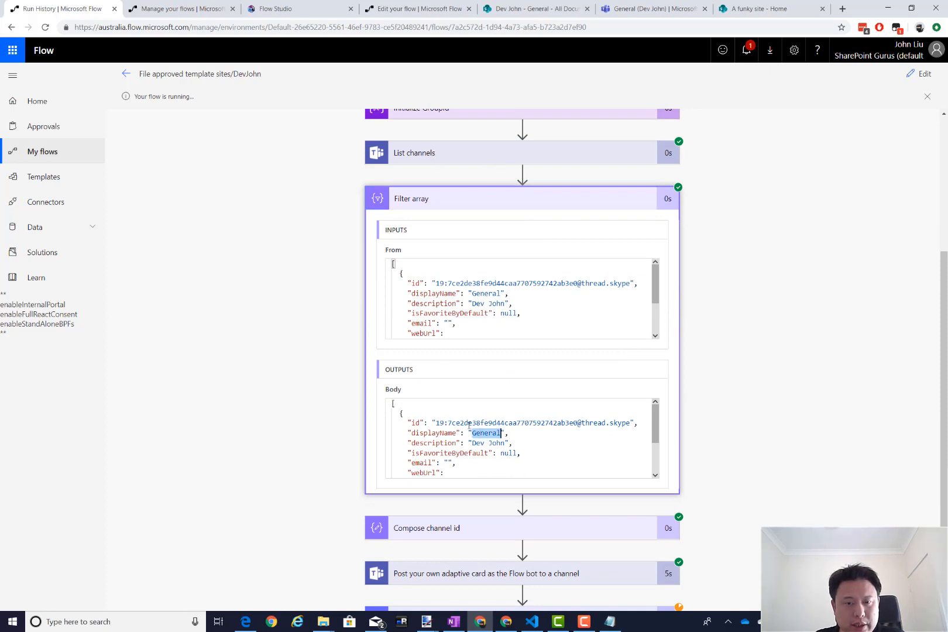
{"action": "double_click", "coordinate": [459, 422]}
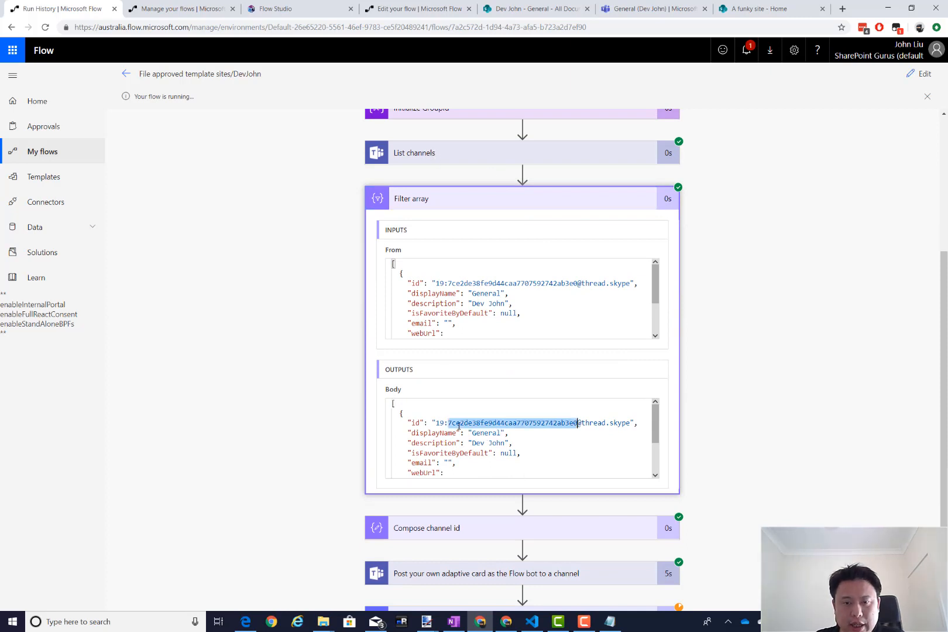
Check the Compose channel id output against the Team, Body and Channel inputs of the adaptive card action.
{"action": "left_click", "coordinate": [575, 525]}
{"action": "scroll", "coordinate": [563, 390], "scroll_direction": "down", "scroll_amount": 4}
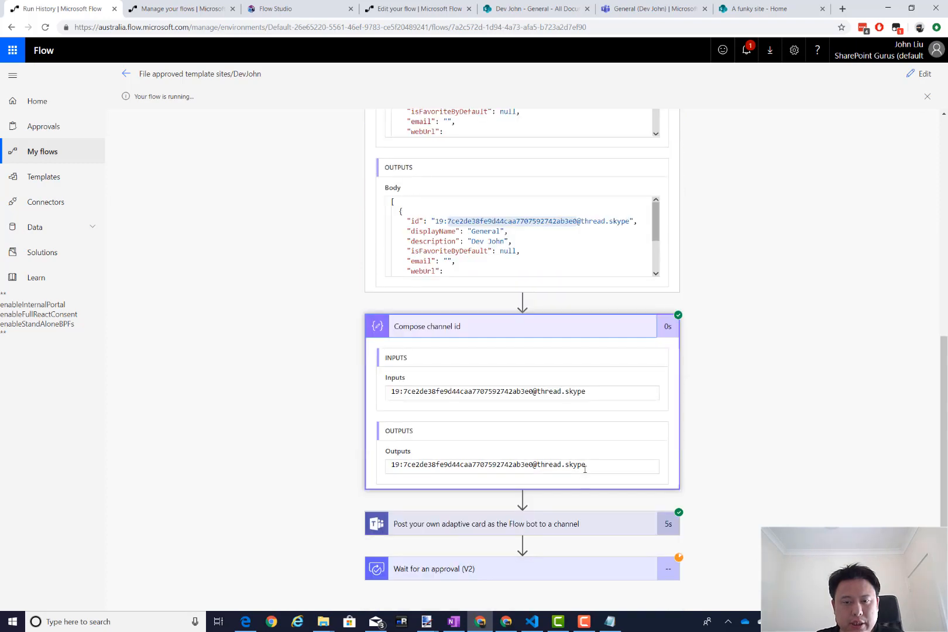
{"action": "left_click", "coordinate": [535, 516]}
{"action": "scroll", "coordinate": [537, 509], "scroll_direction": "down", "scroll_amount": 4}
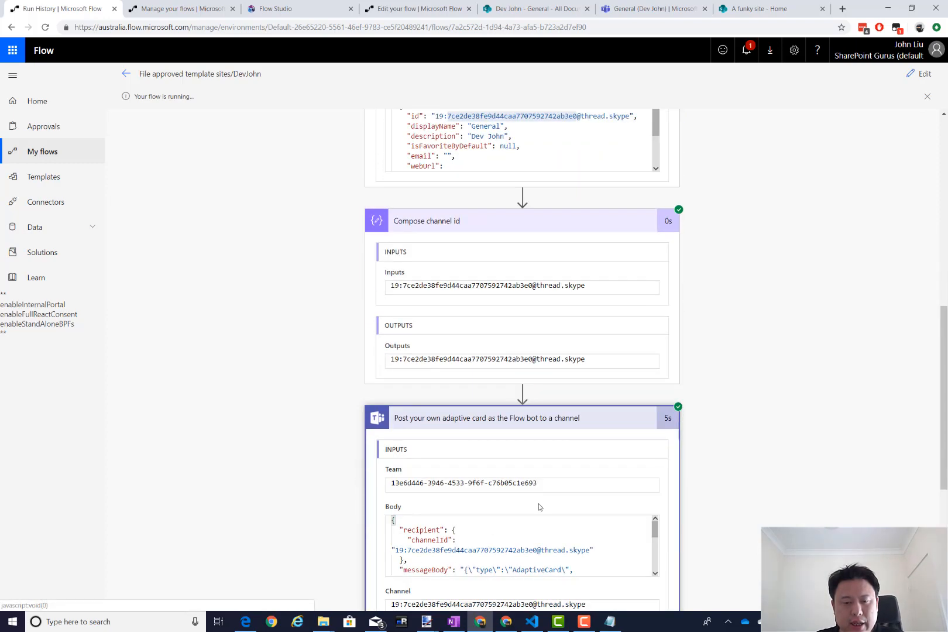
{"action": "scroll", "coordinate": [554, 461], "scroll_direction": "down", "scroll_amount": 5}
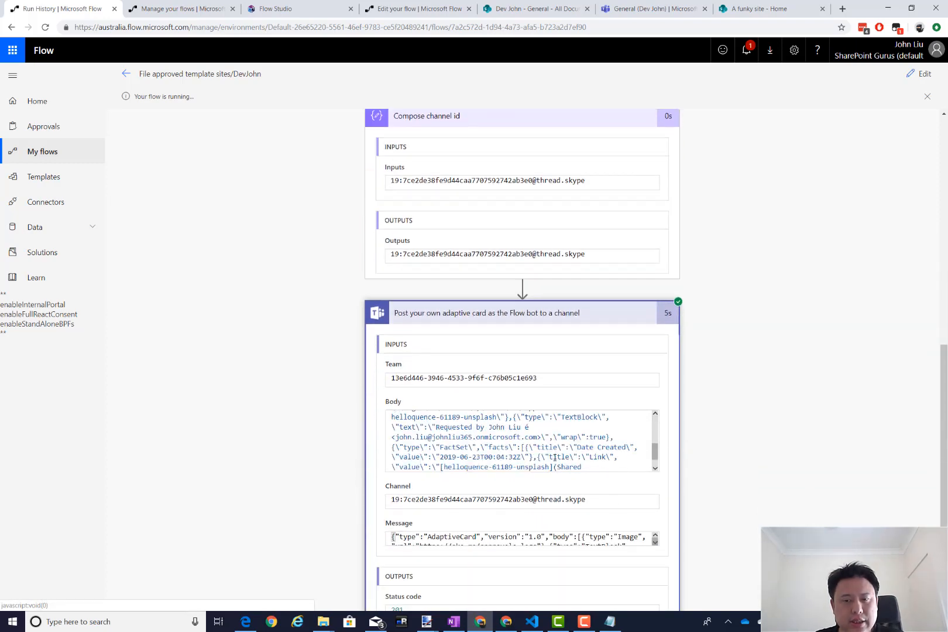
{"action": "scroll", "coordinate": [554, 461], "scroll_direction": "up", "scroll_amount": 5}
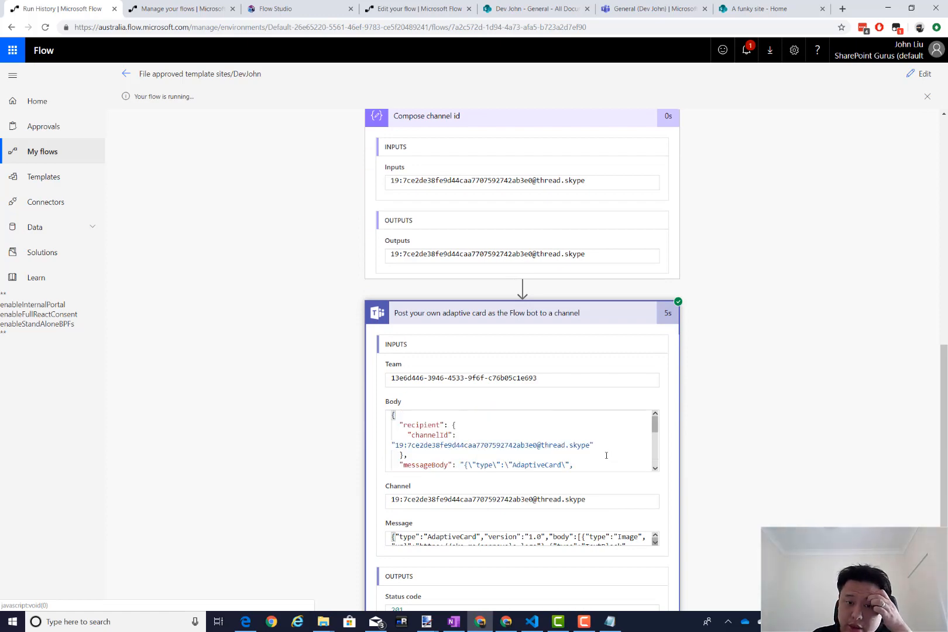
{"action": "scroll", "coordinate": [537, 449], "scroll_direction": "up", "scroll_amount": 3}
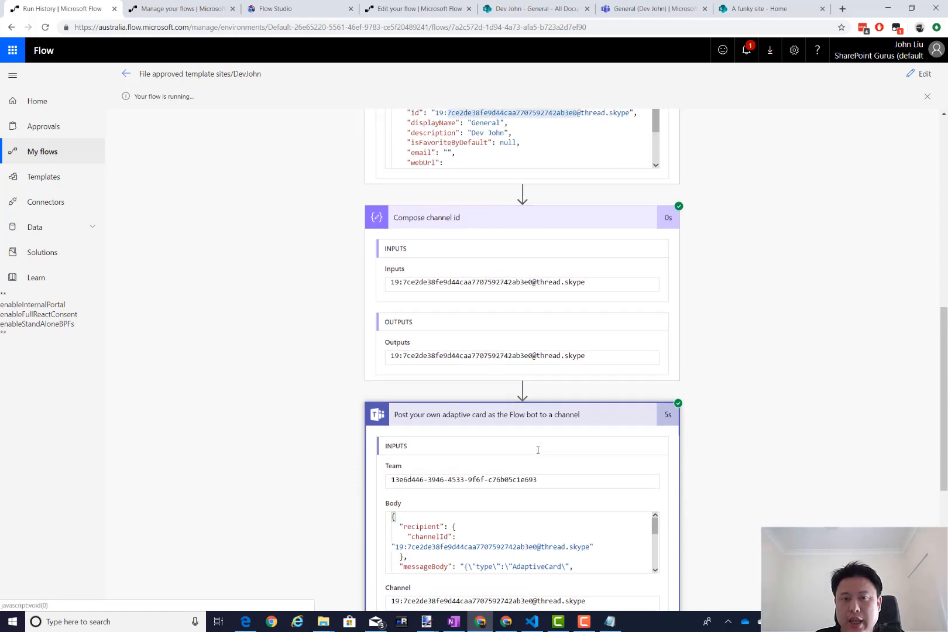
Collapse the Compose channel id, Filter array and adaptive card details to view the whole run.
{"action": "left_click", "coordinate": [493, 273]}
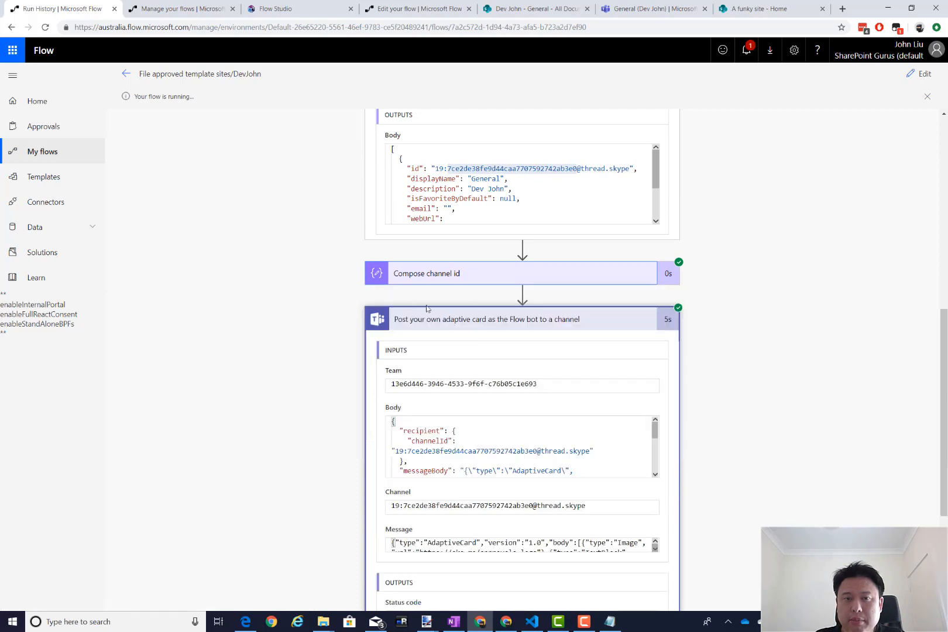
{"action": "scroll", "coordinate": [344, 307], "scroll_direction": "up", "scroll_amount": 5}
{"action": "left_click", "coordinate": [459, 206]}
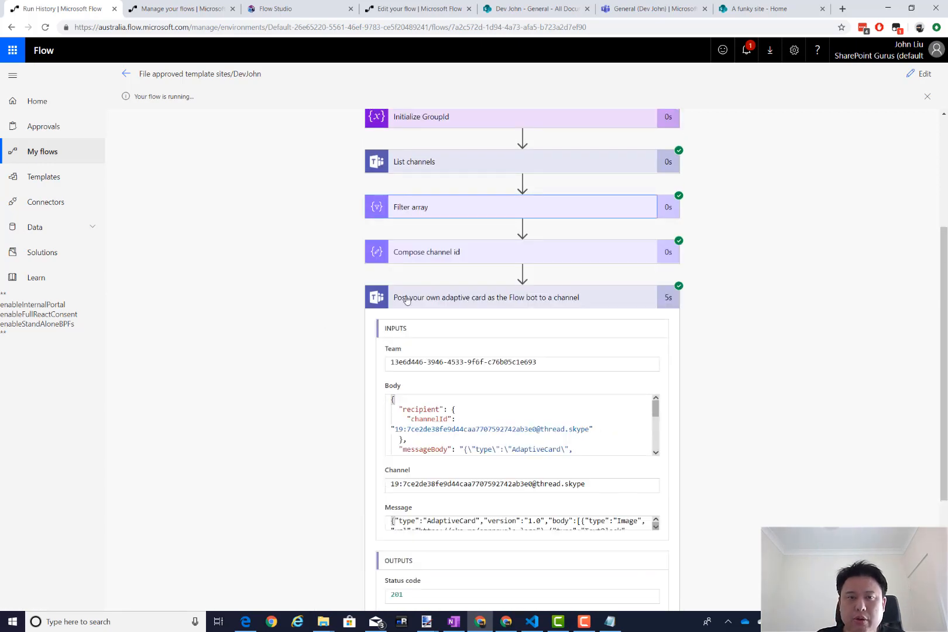
{"action": "scroll", "coordinate": [434, 538], "scroll_direction": "up", "scroll_amount": 4}
{"action": "left_click", "coordinate": [486, 505]}
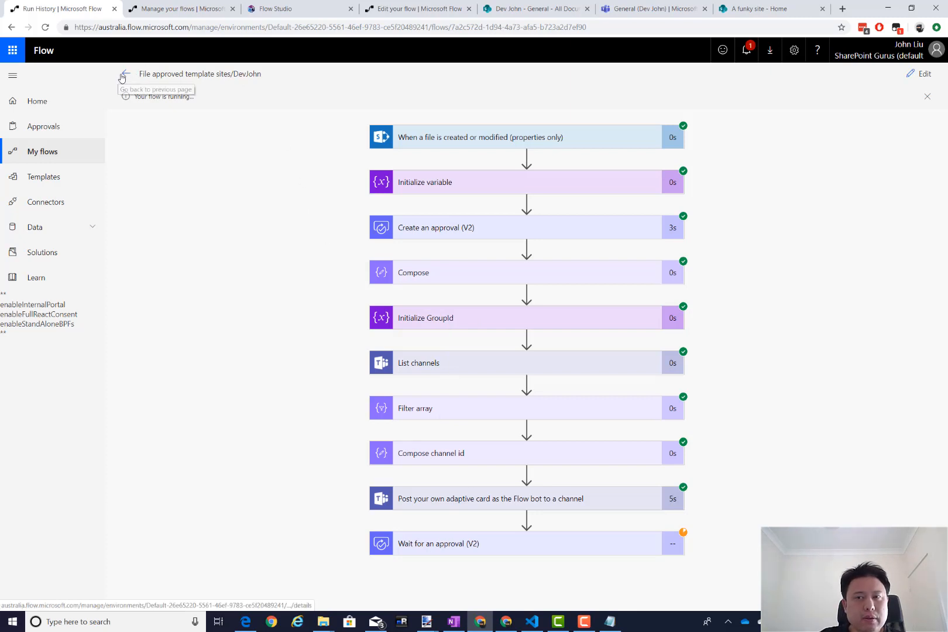
In Flow Studio, rerun the Wizard on the flow's migration mappings and remove the hard-coded channel ID text mapping.
{"action": "left_click", "coordinate": [293, 10]}
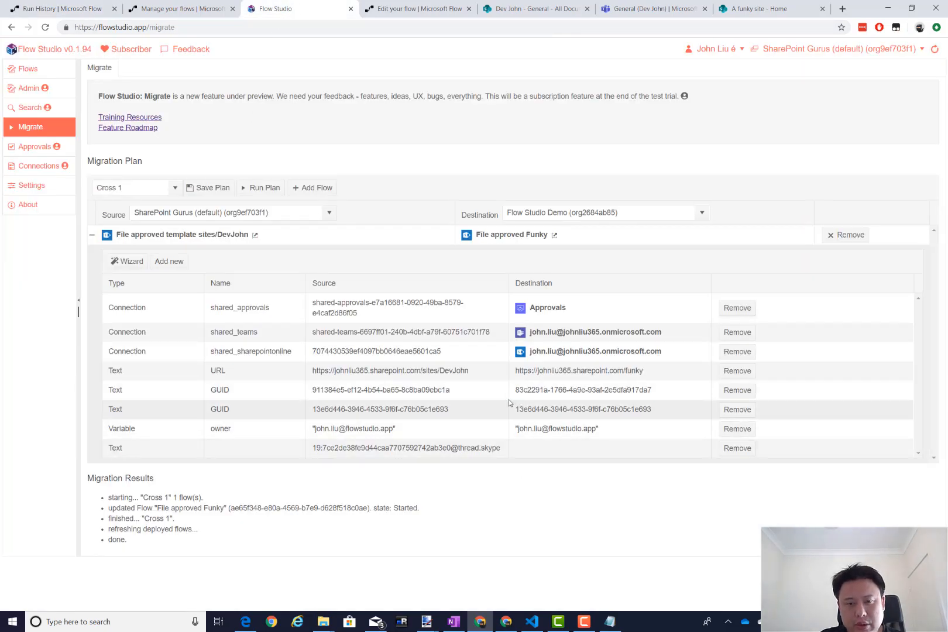
{"action": "left_click", "coordinate": [146, 266]}
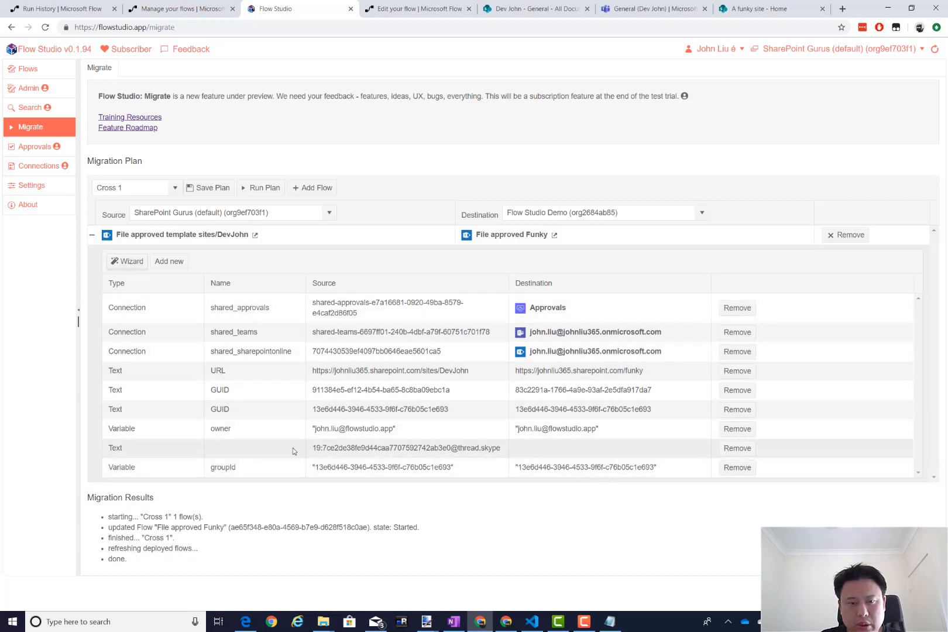
{"action": "left_click", "coordinate": [737, 448]}
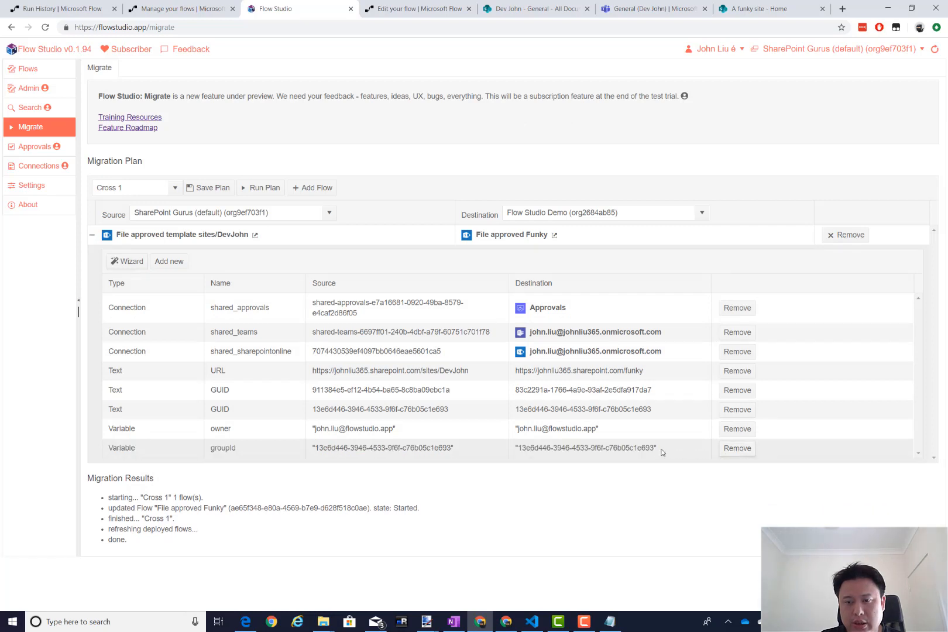
Set the owner variable's destination to the support e-mail address and remove the GUID text mapping for the group ID.
{"action": "left_click", "coordinate": [518, 428]}
{"action": "left_click_drag", "start_coordinate": [517, 429], "coordinate": [542, 428]}
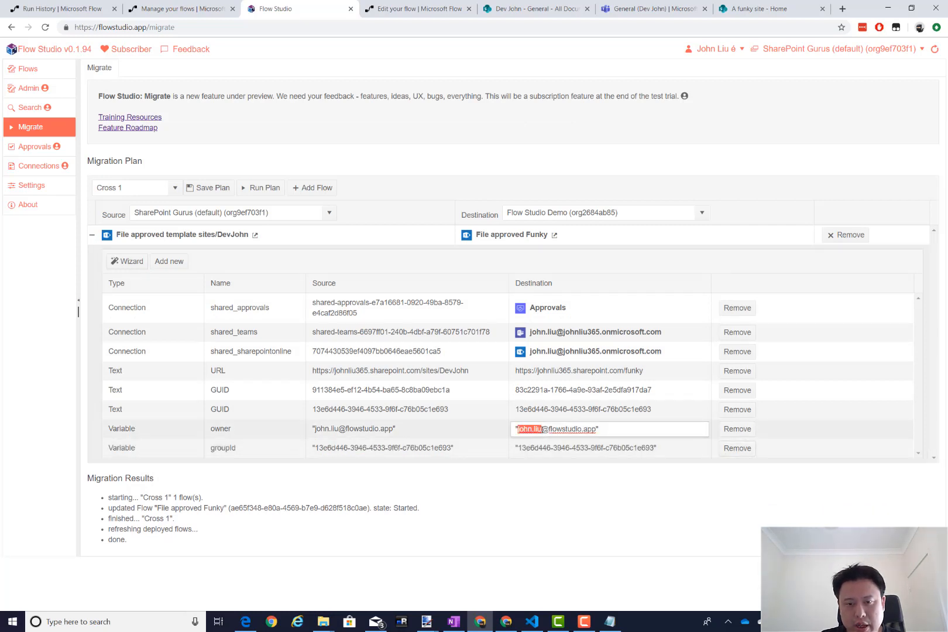
{"action": "type", "text": "support"}
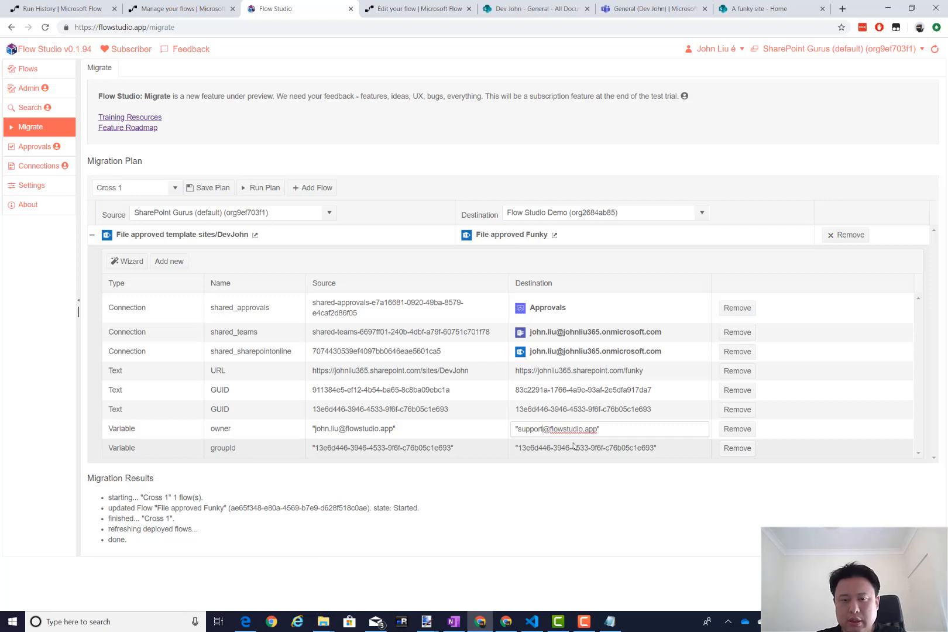
{"action": "left_click", "coordinate": [604, 475]}
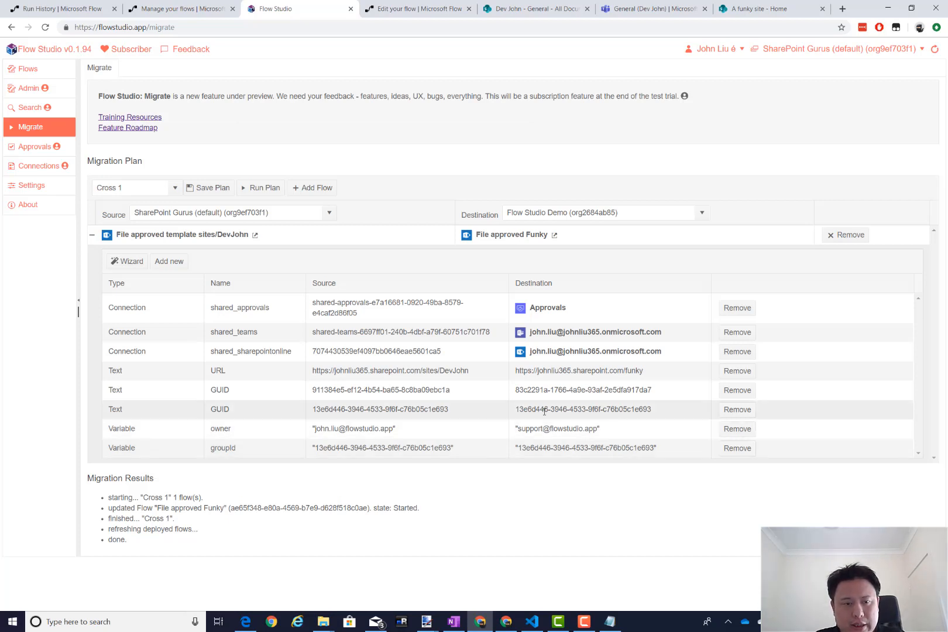
{"action": "left_click", "coordinate": [736, 411]}
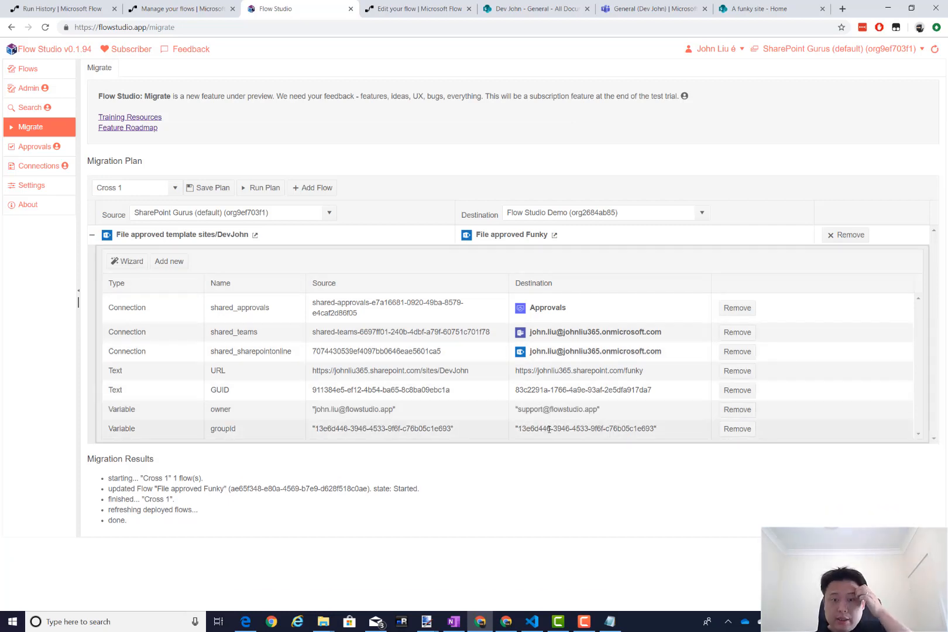